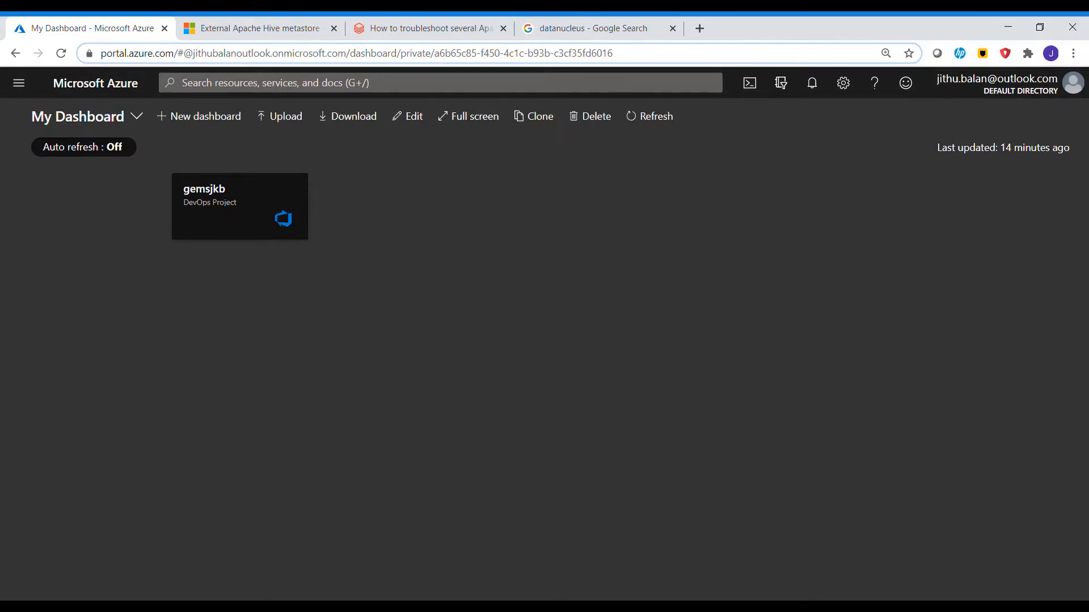
Find Azure Databricks in the marketplace as a new resource and start creating the service.
{"action": "left_click", "coordinate": [26, 91]}
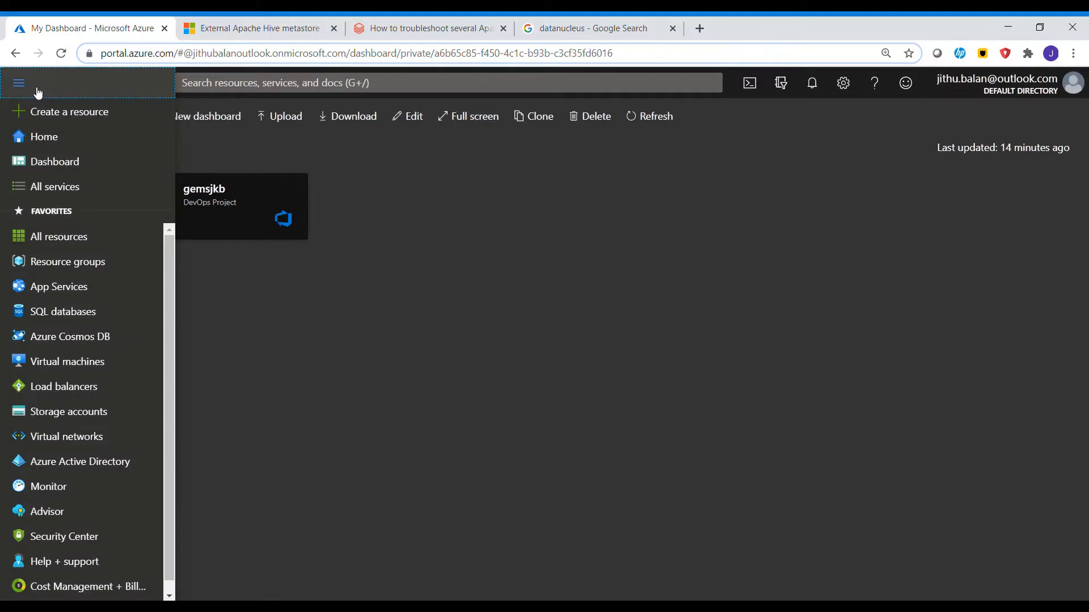
{"action": "left_click", "coordinate": [71, 112]}
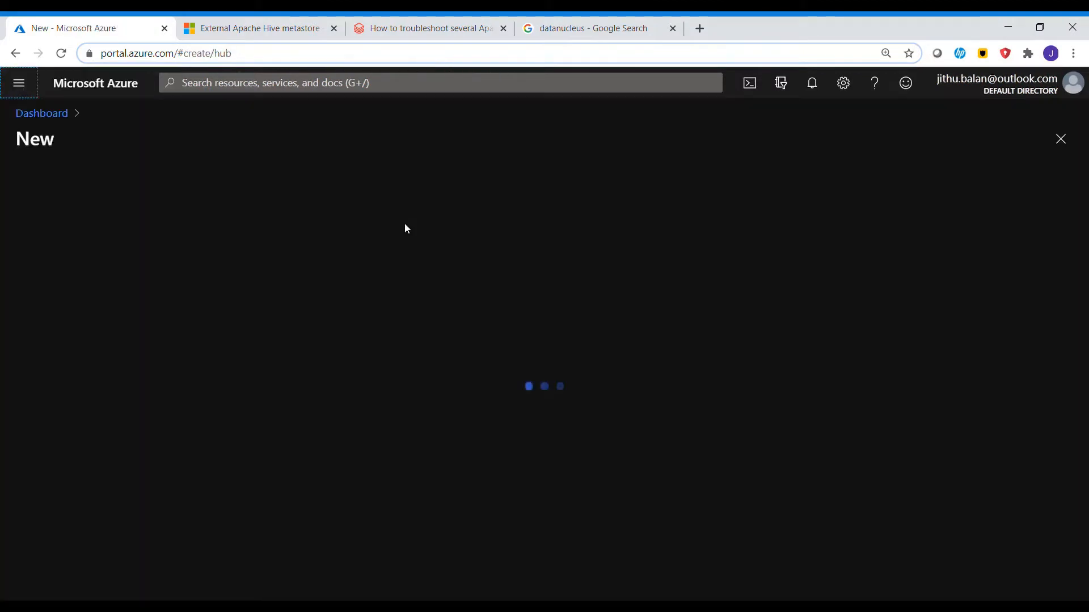
{"action": "type", "text": "azure databricks"}
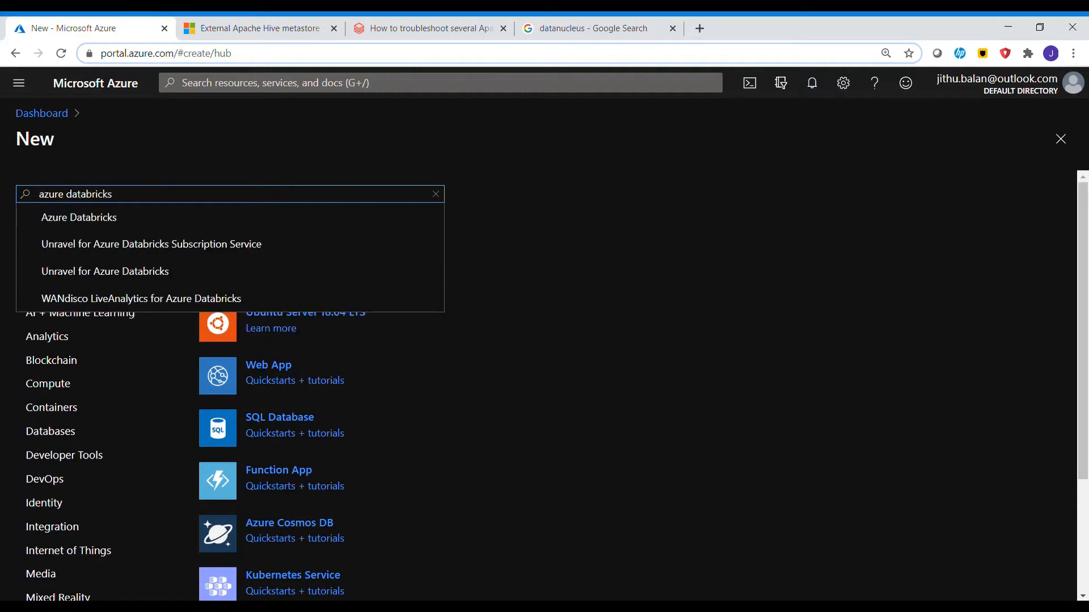
{"action": "left_click", "coordinate": [253, 217]}
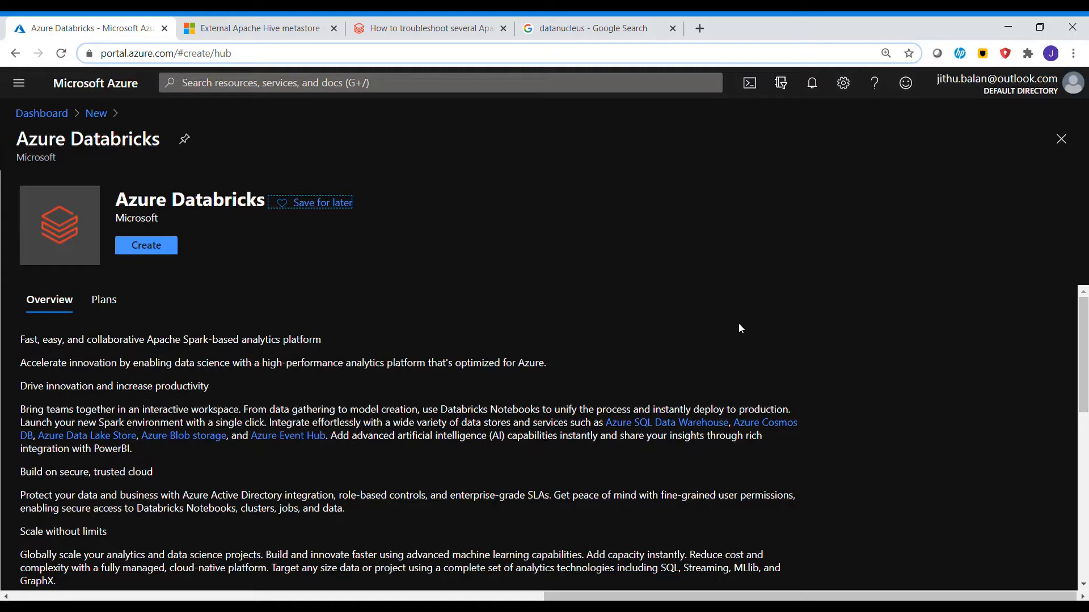
{"action": "left_click", "coordinate": [160, 253]}
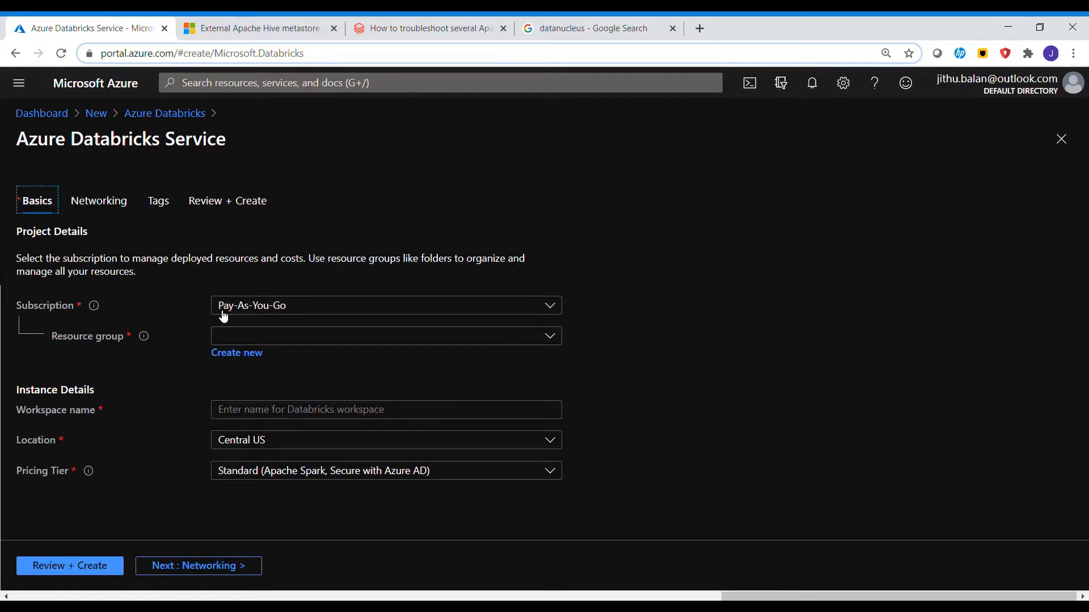
Assign the Databricks service to the demo resource group and name the workspace jkb.
{"action": "left_click", "coordinate": [550, 338]}
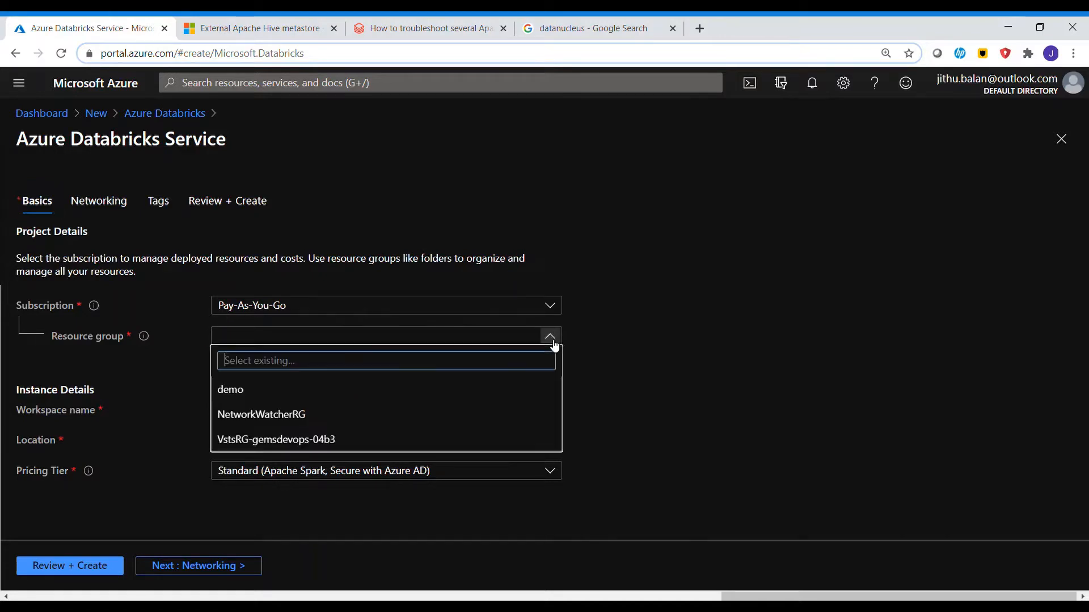
{"action": "left_click", "coordinate": [265, 389]}
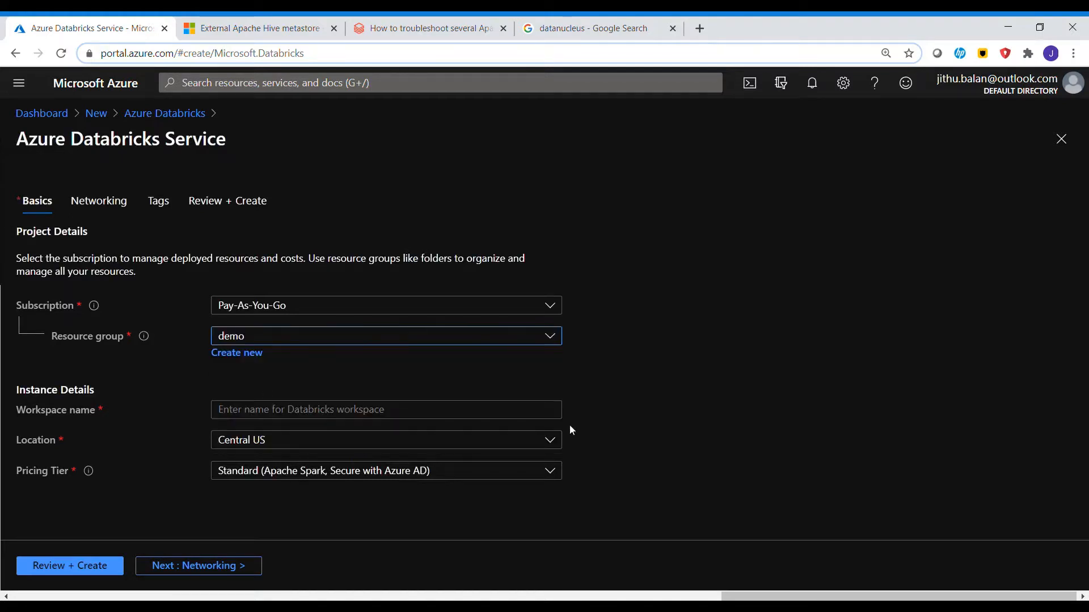
{"action": "left_click", "coordinate": [383, 410]}
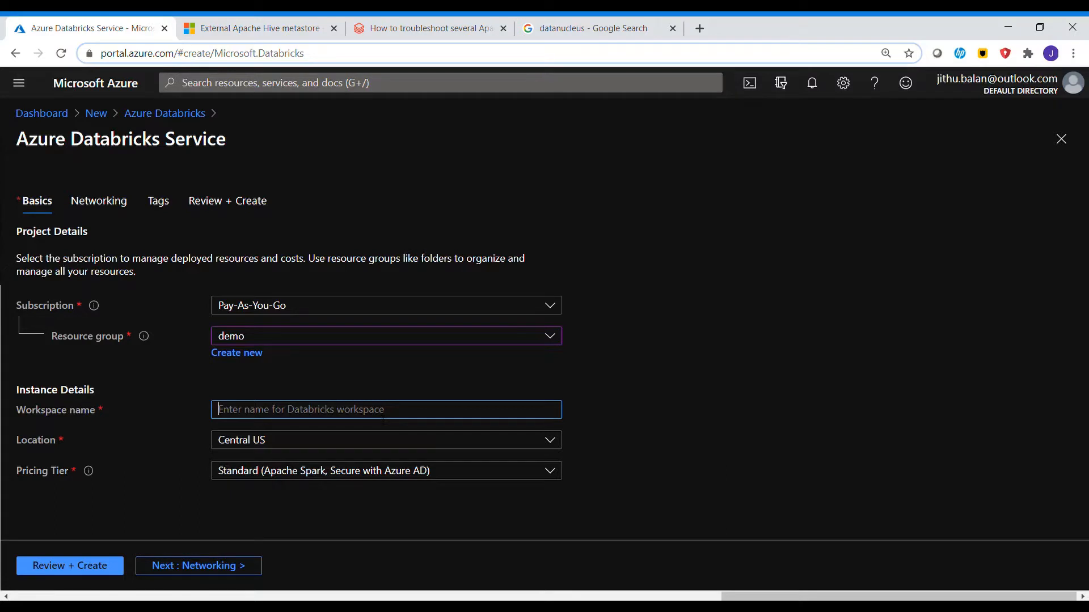
{"action": "type", "text": "jkb"}
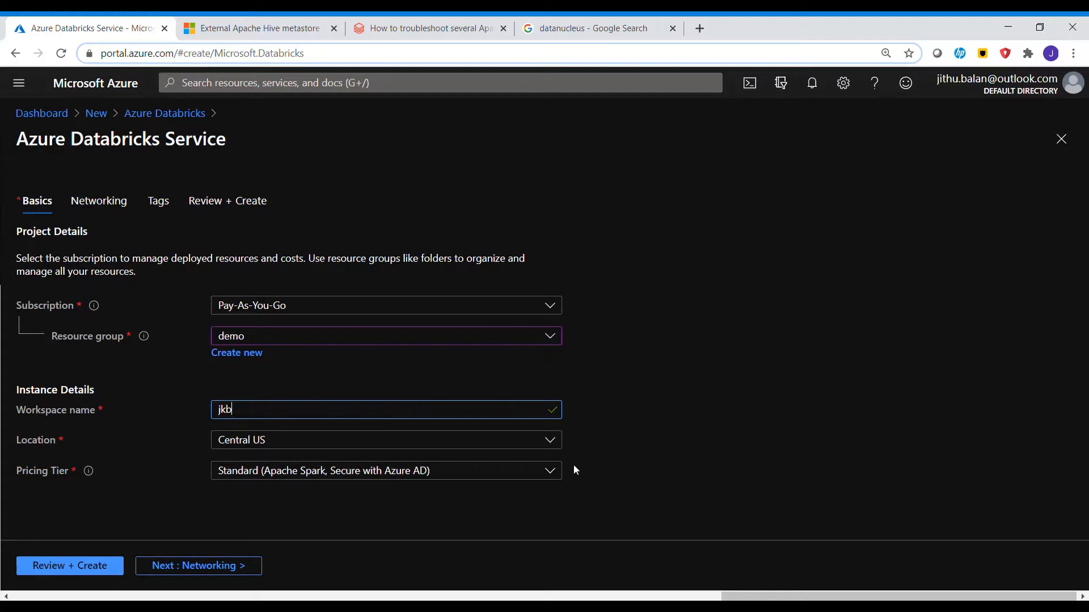
Set the workspace location to East US and the pricing tier to Standard (Apache Spark, Secure with Azure AD).
{"action": "left_click", "coordinate": [555, 442]}
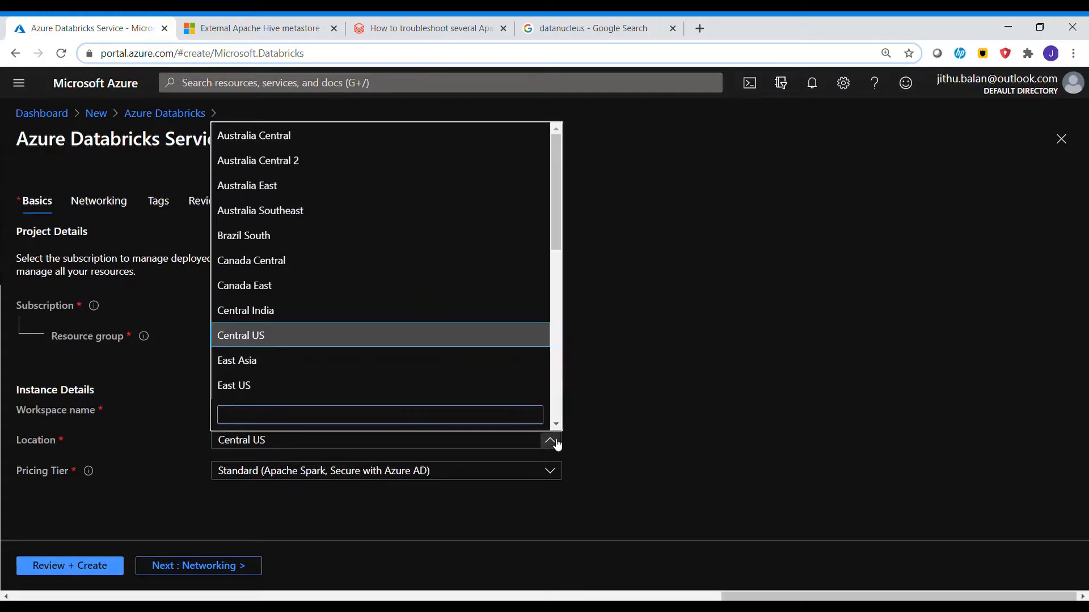
{"action": "left_click", "coordinate": [353, 387]}
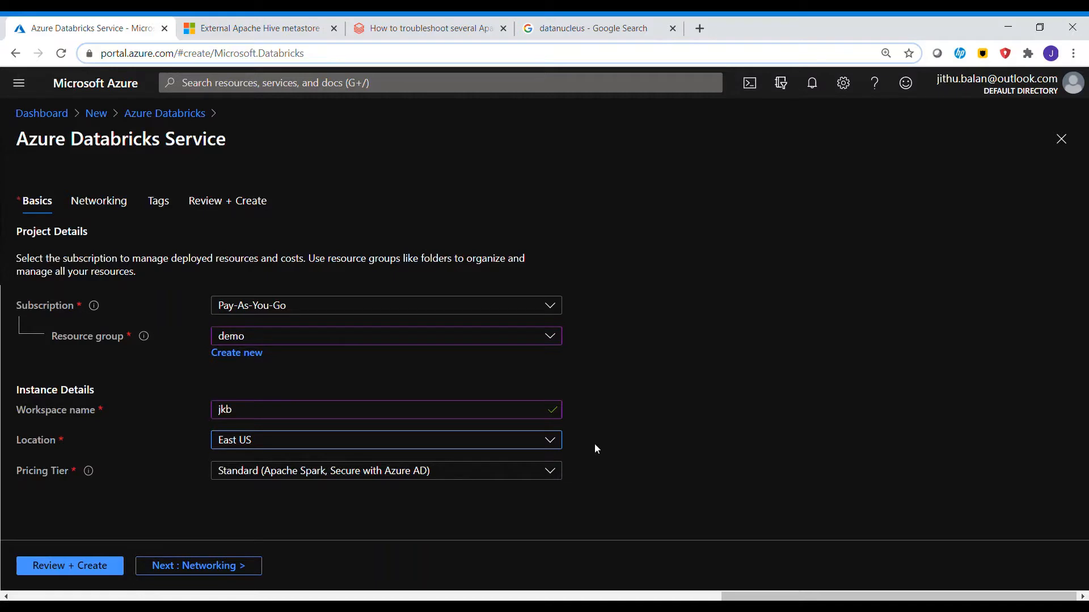
{"action": "left_click", "coordinate": [556, 475]}
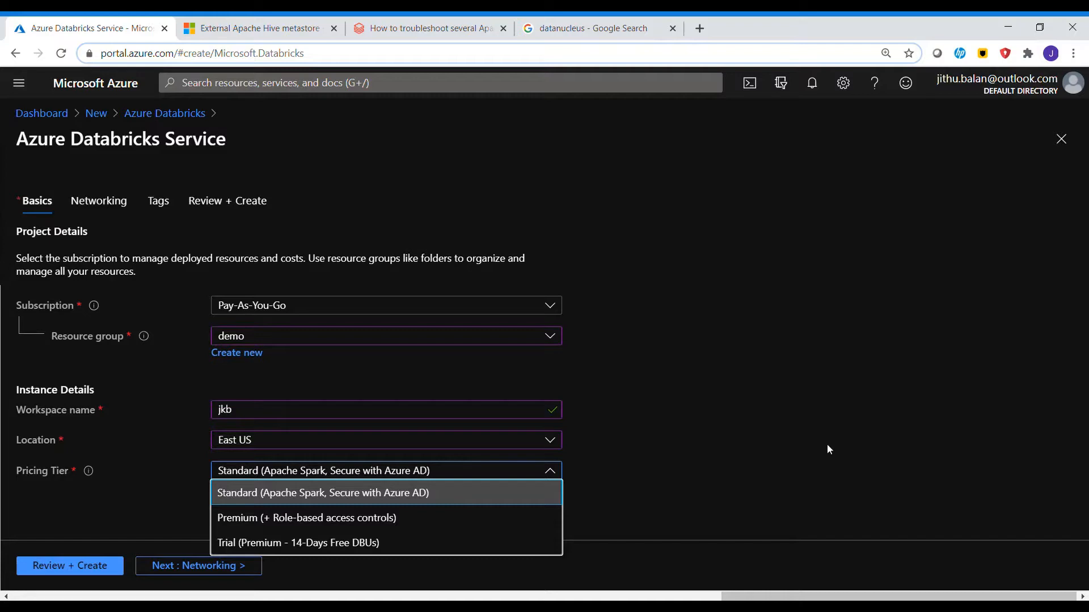
{"action": "left_click", "coordinate": [370, 491]}
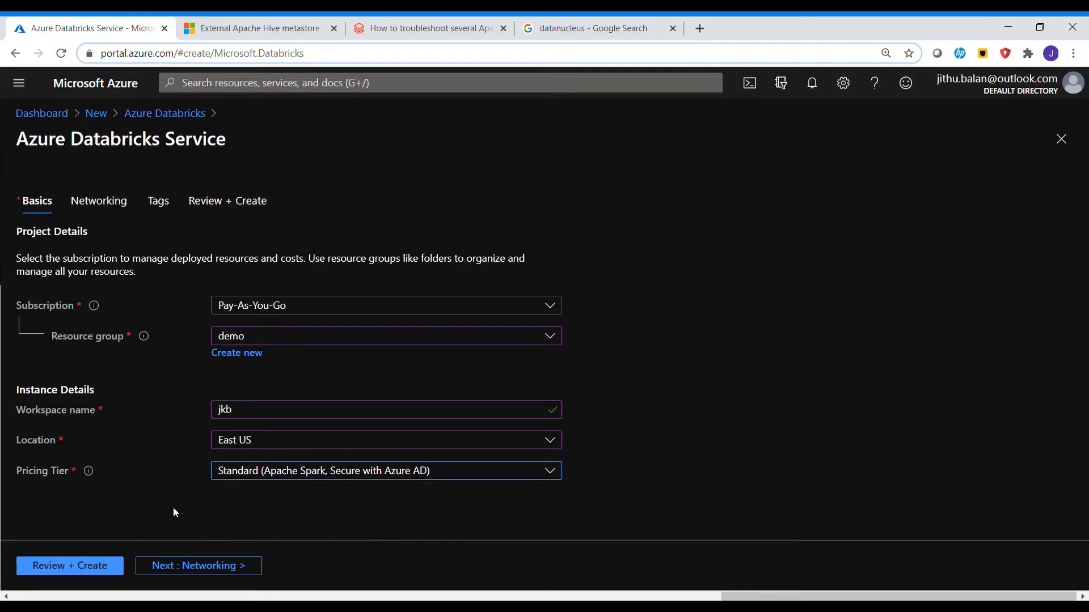
Check the networking options for deploying in your own virtual network, leave that deployment set to No, and proceed to the tags.
{"action": "left_click", "coordinate": [203, 572]}
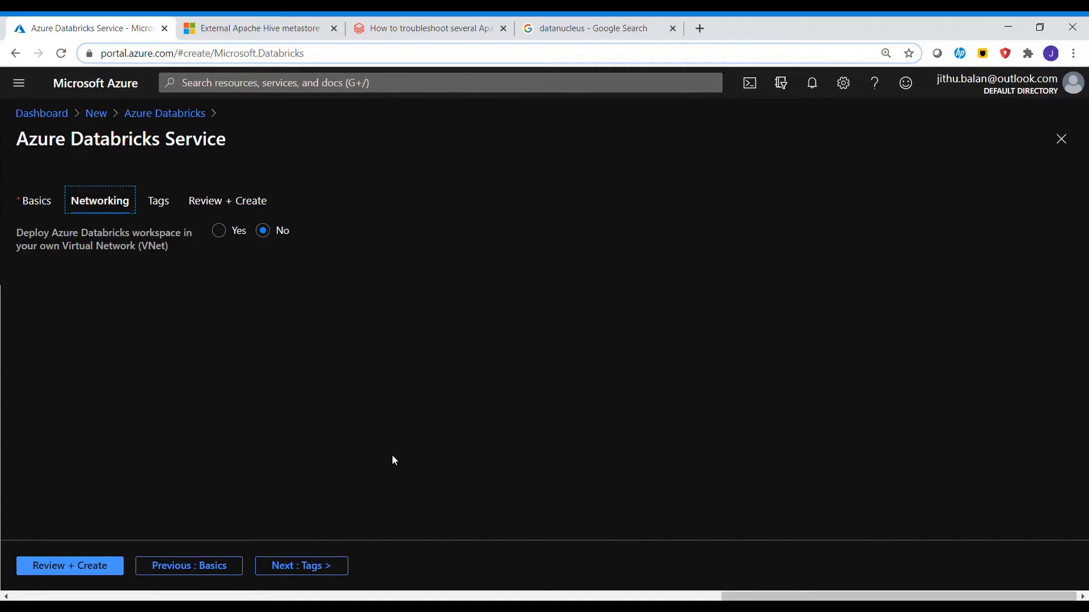
{"action": "left_click", "coordinate": [220, 231]}
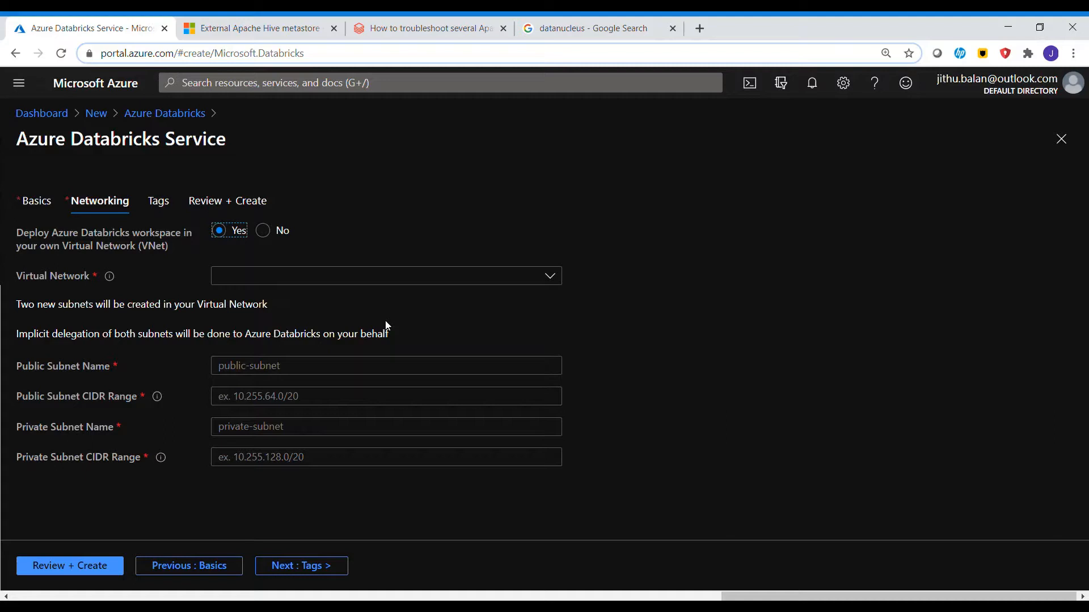
{"action": "left_click", "coordinate": [269, 236]}
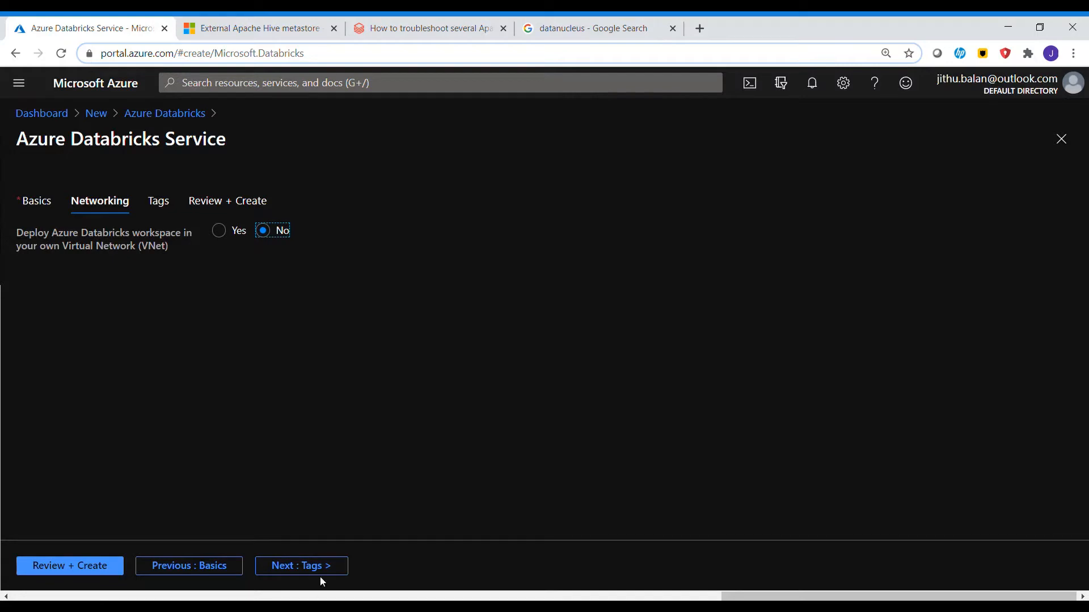
{"action": "left_click", "coordinate": [335, 567]}
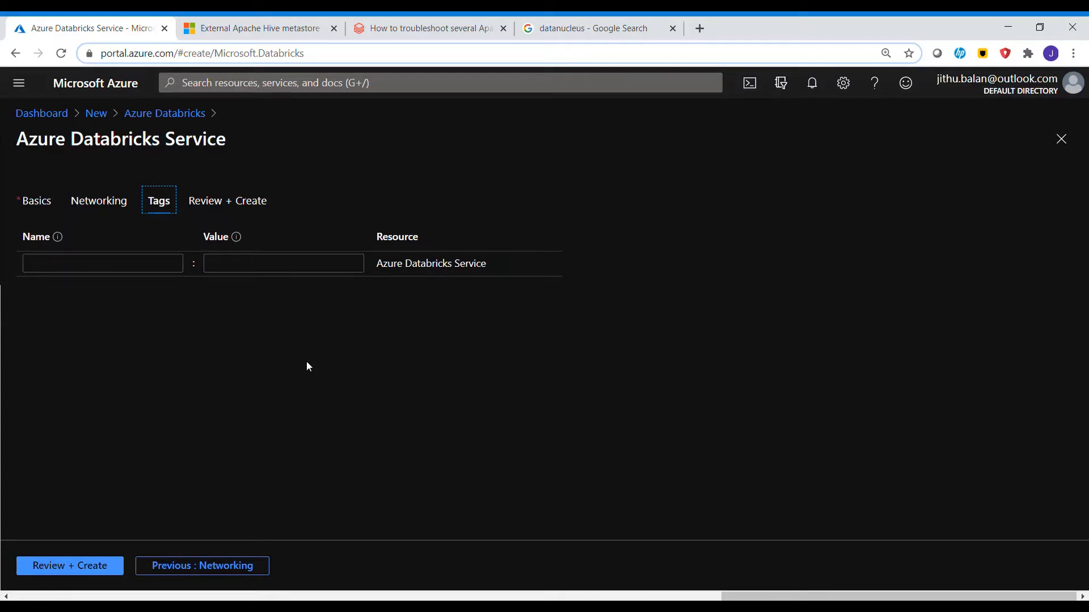
Enter jkb as a tag name without a value, and validate and create the Databricks workspace.
{"action": "left_click", "coordinate": [141, 266]}
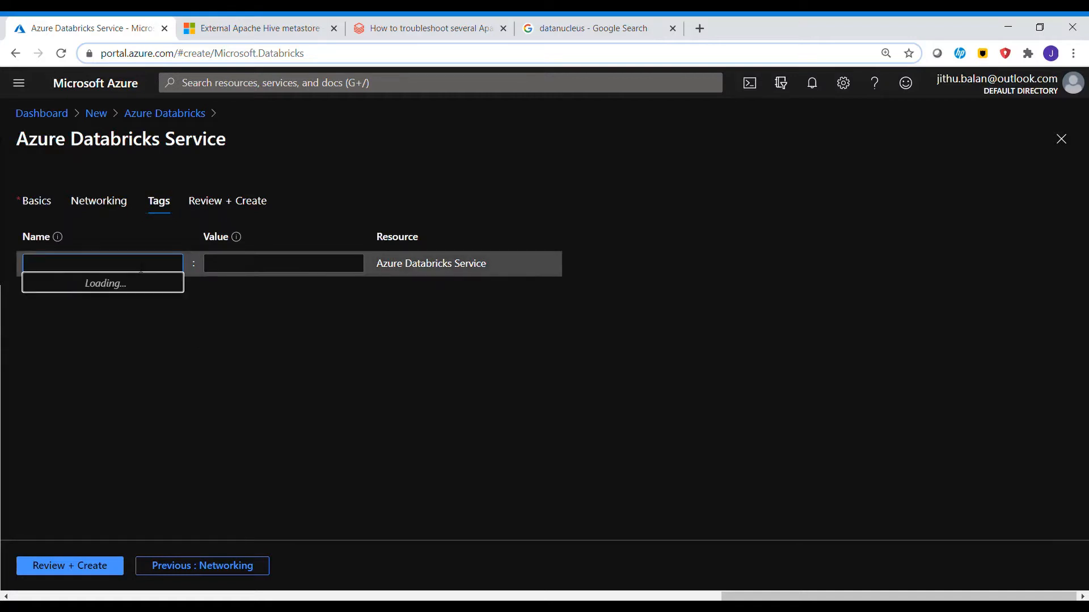
{"action": "type", "text": "jkb"}
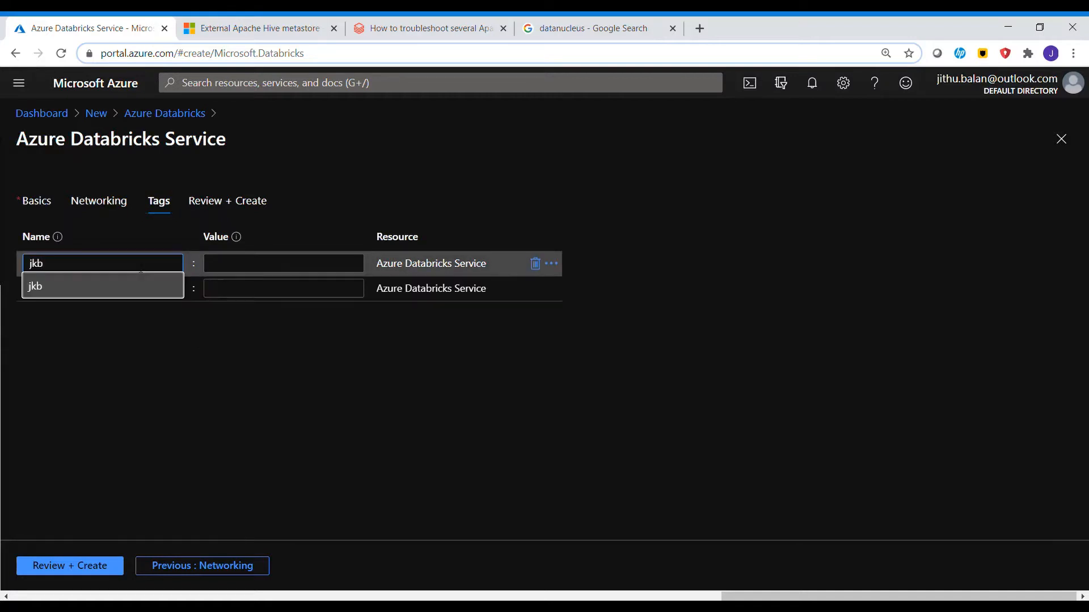
{"action": "left_click", "coordinate": [258, 392]}
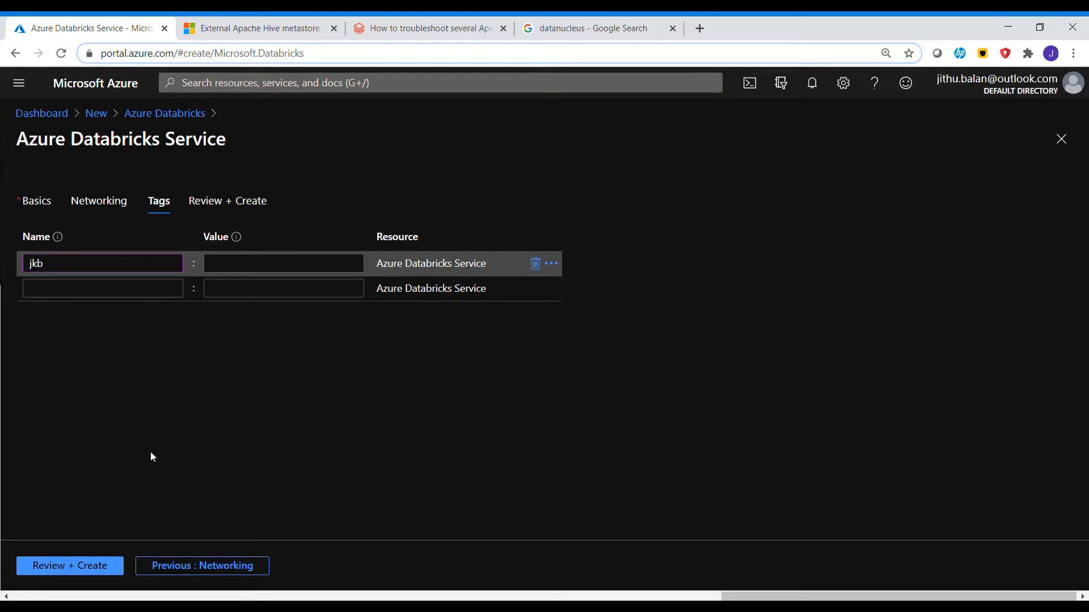
{"action": "left_click", "coordinate": [81, 567]}
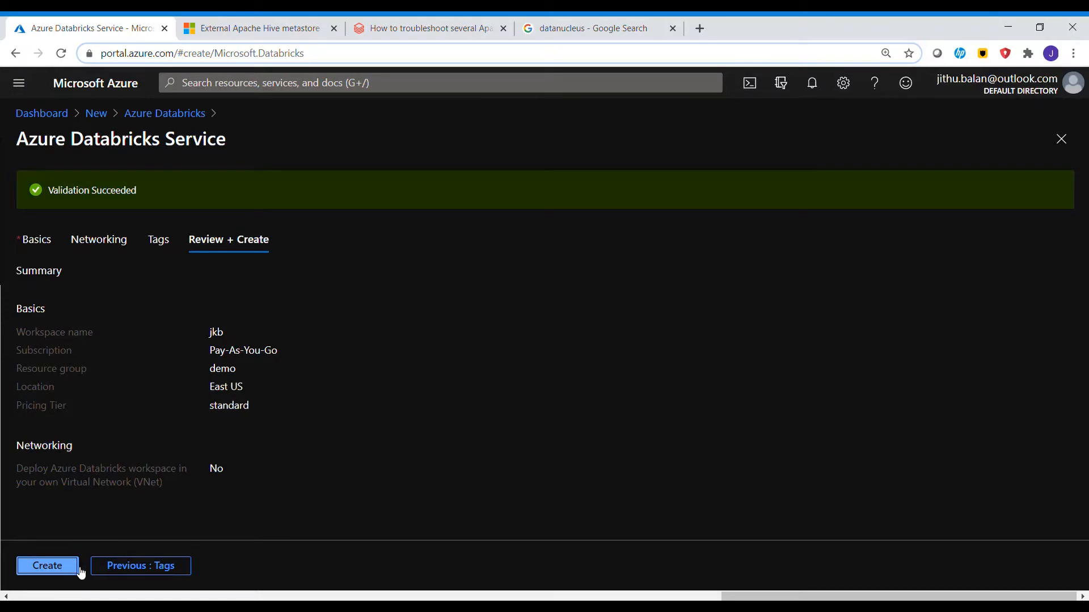
{"action": "left_click", "coordinate": [43, 569]}
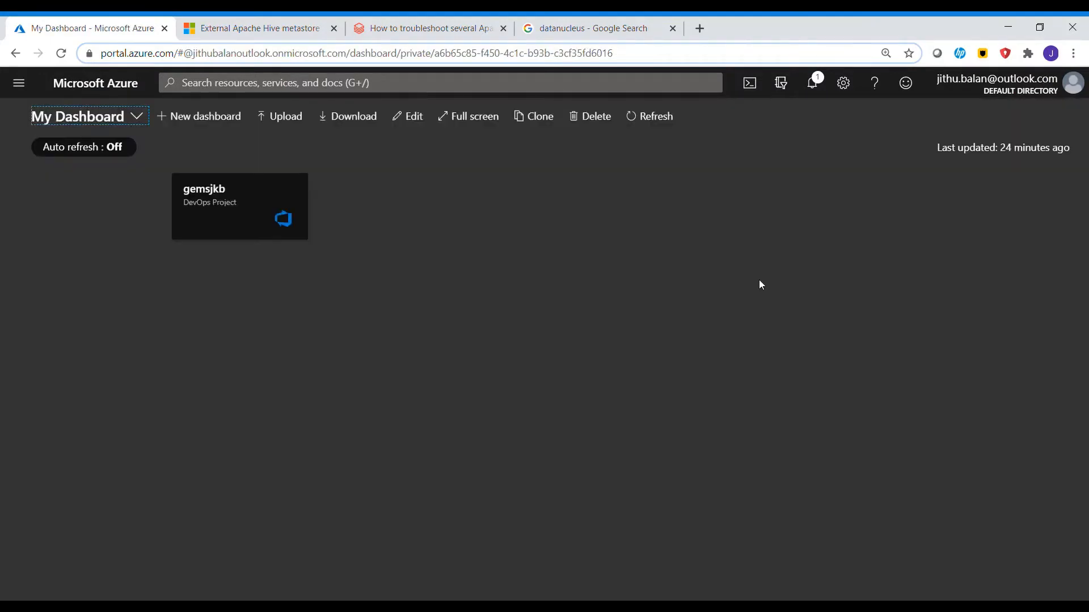
Pin the newly deployed Databricks workspace to the dashboard from its deployment notification and close the notifications.
{"action": "left_click", "coordinate": [822, 92]}
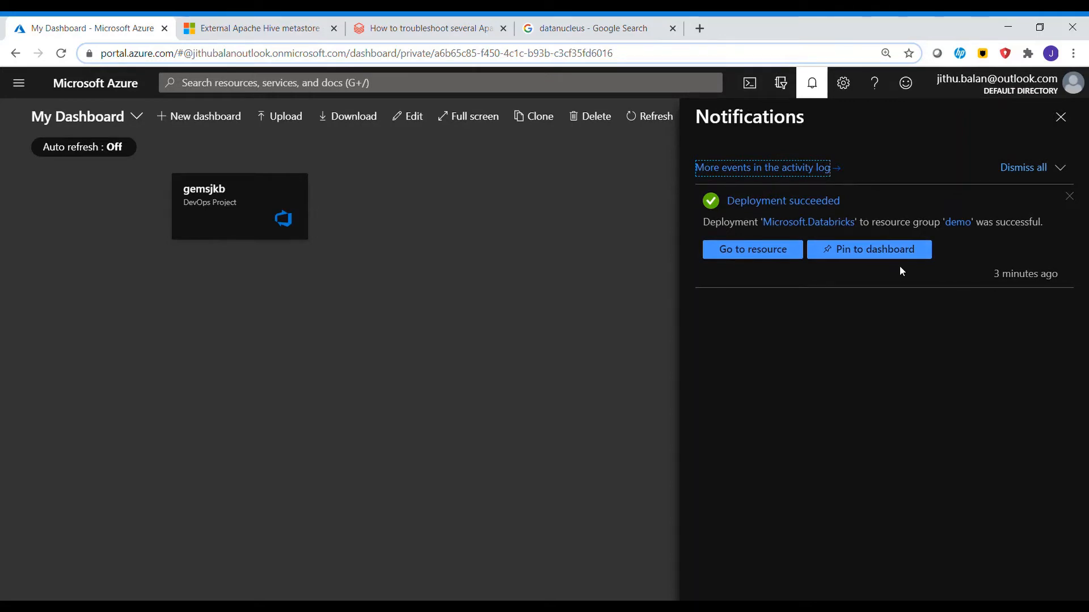
{"action": "left_click", "coordinate": [916, 249]}
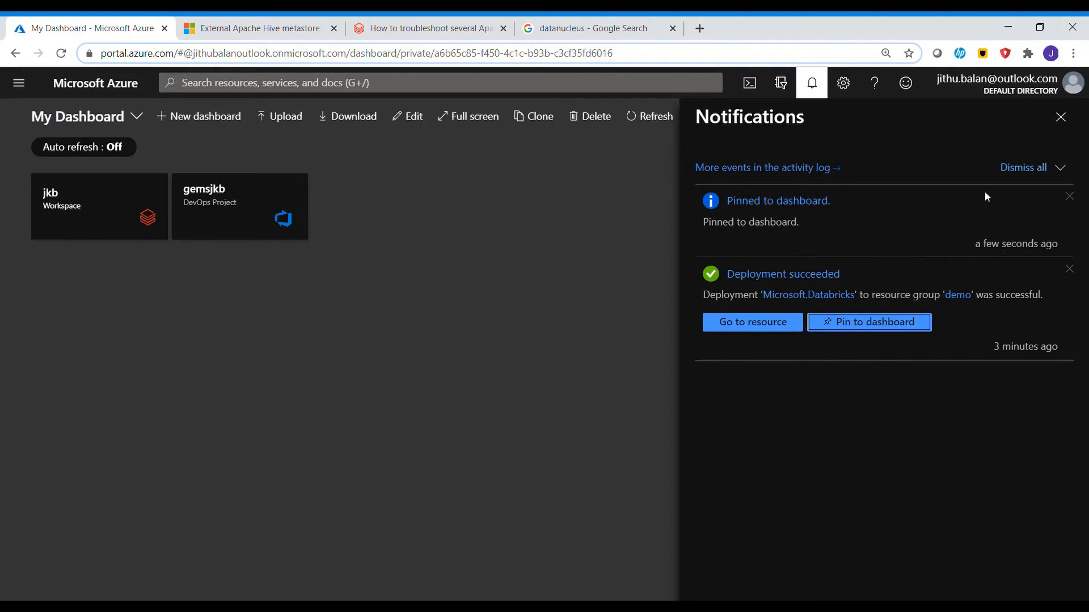
{"action": "double_click", "coordinate": [204, 189]}
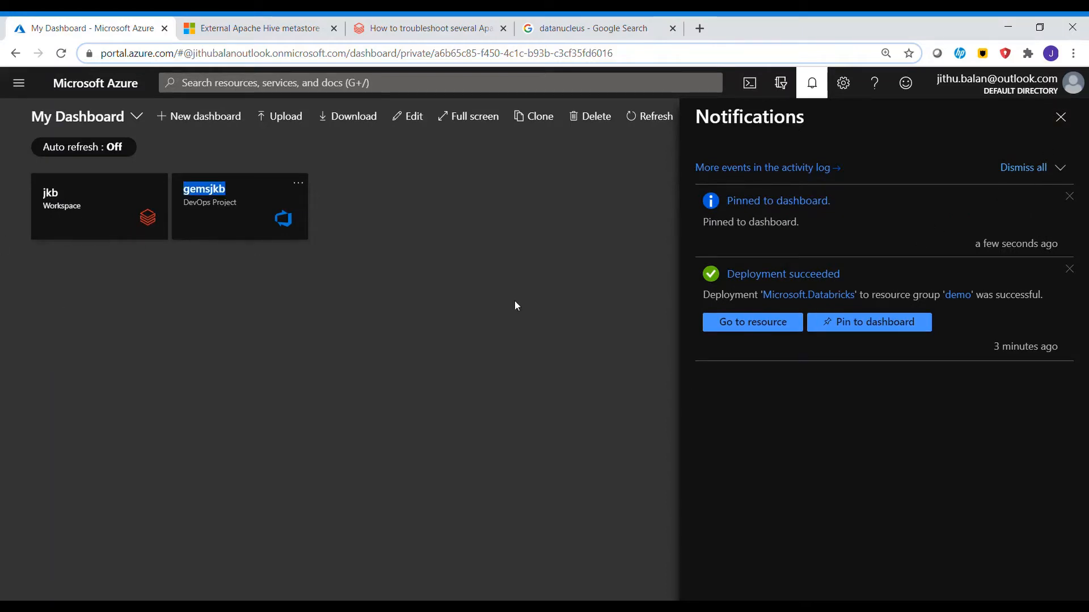
{"action": "left_click", "coordinate": [562, 260]}
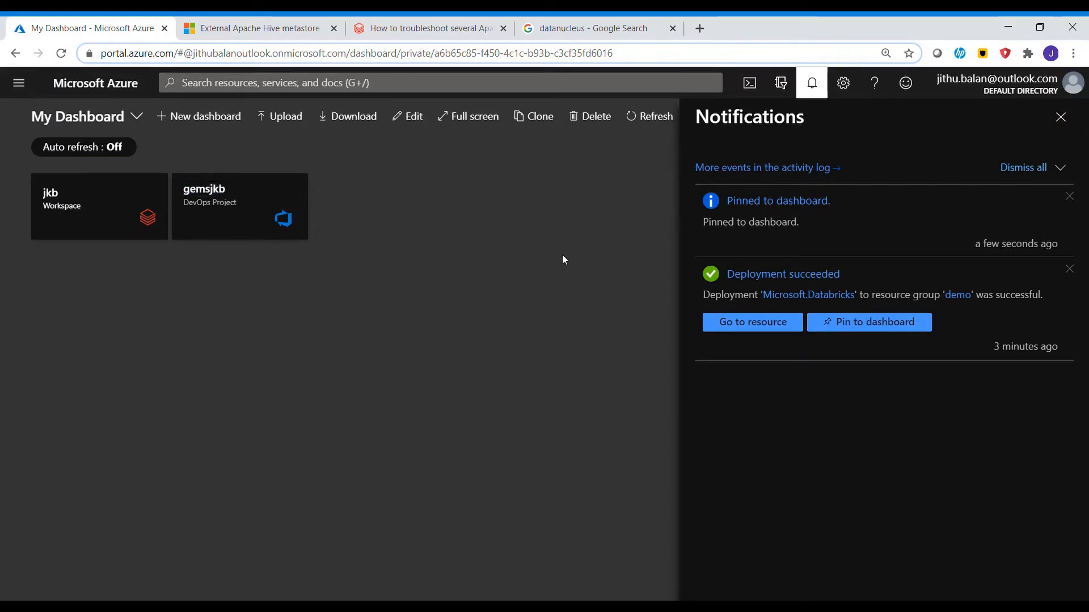
{"action": "left_click", "coordinate": [812, 83]}
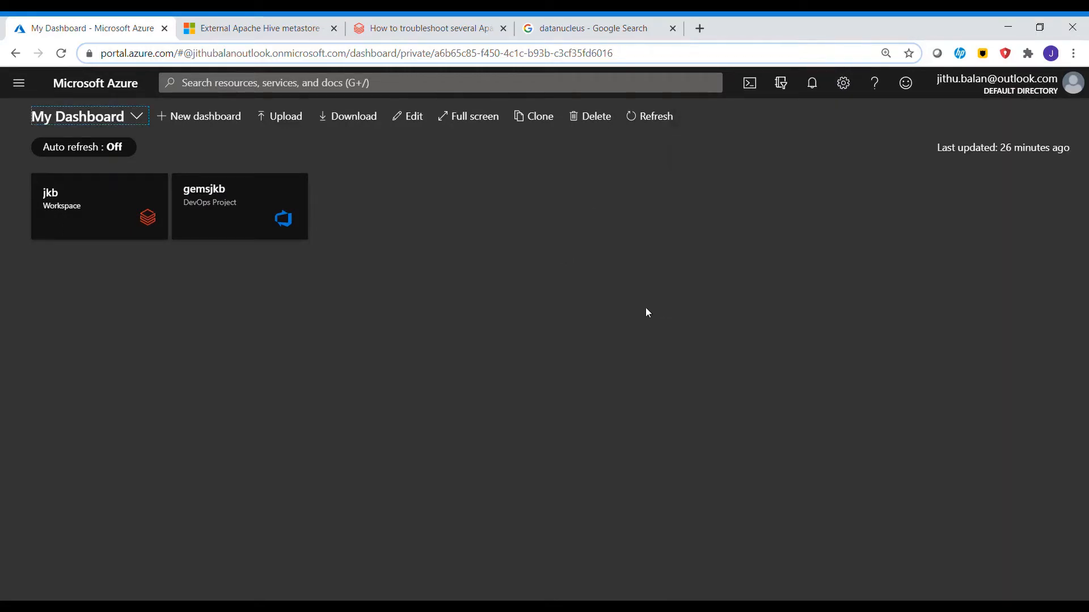
Start creating a new SQL Database resource from the marketplace's Databases category.
{"action": "left_click", "coordinate": [21, 85]}
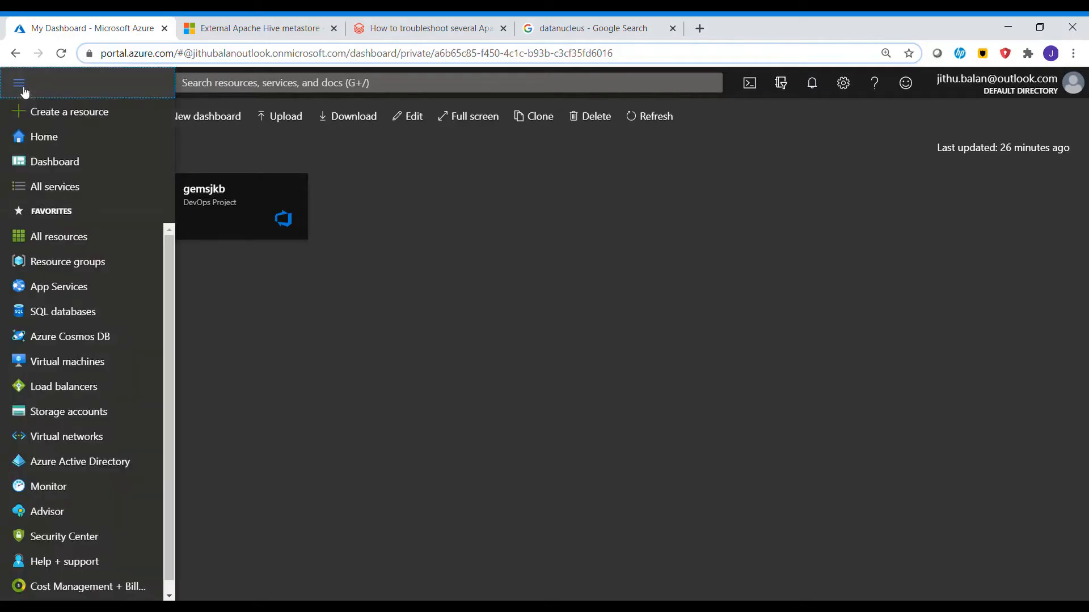
{"action": "left_click", "coordinate": [82, 117]}
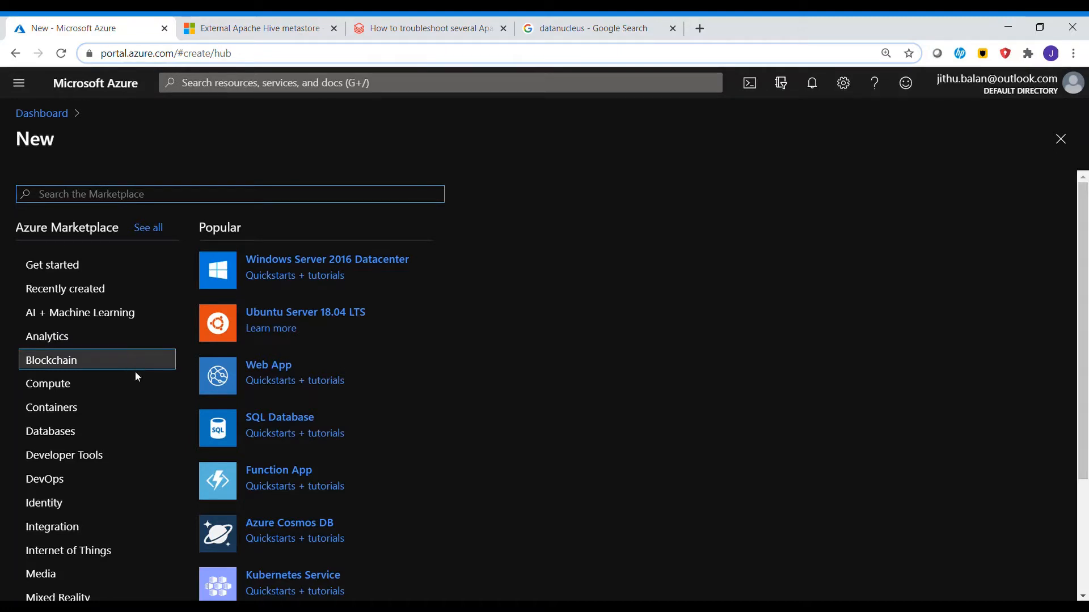
{"action": "left_click", "coordinate": [69, 437]}
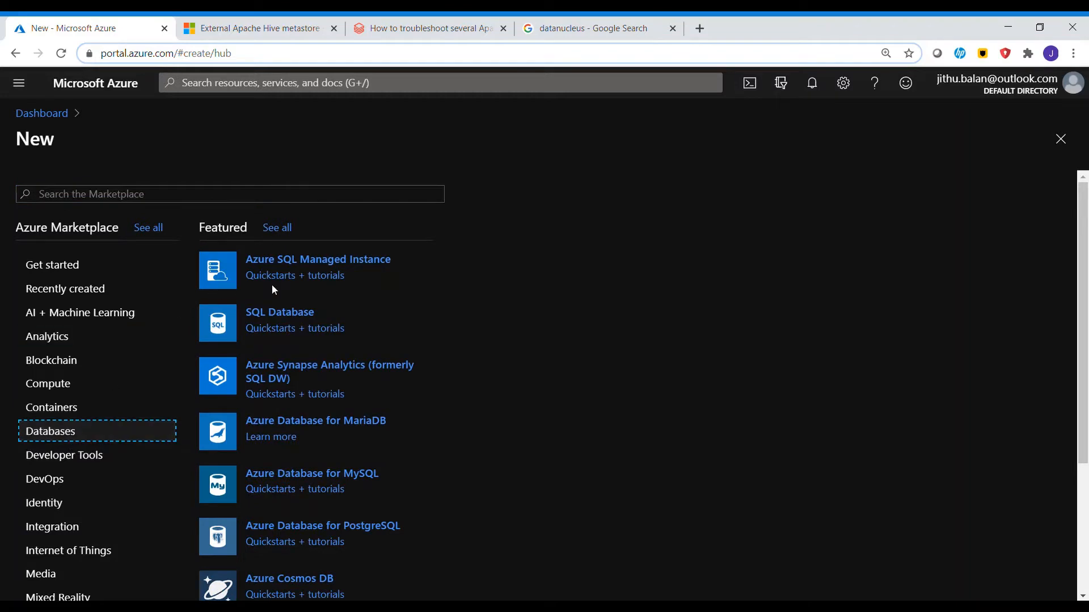
{"action": "left_click", "coordinate": [296, 313]}
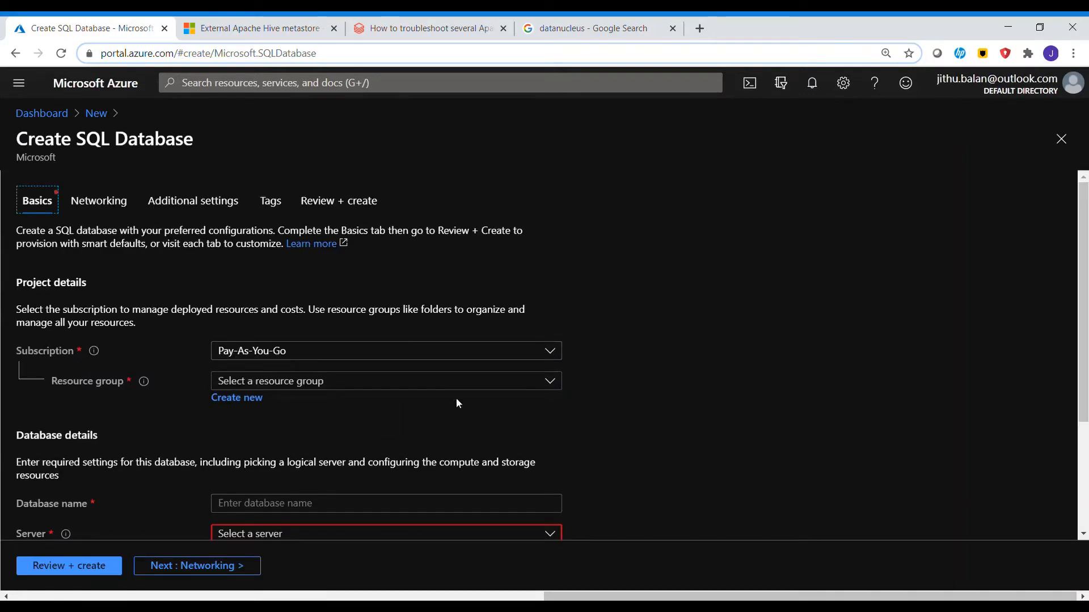
Assign the SQL database to the demo resource group and name it hivemetastore.
{"action": "left_click", "coordinate": [550, 382]}
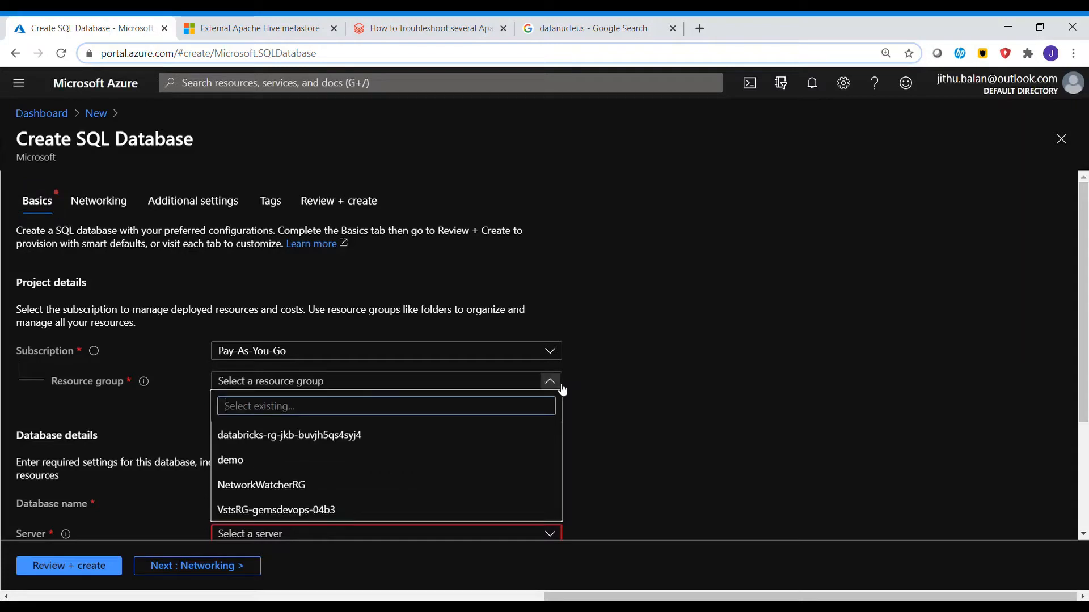
{"action": "left_click", "coordinate": [373, 471]}
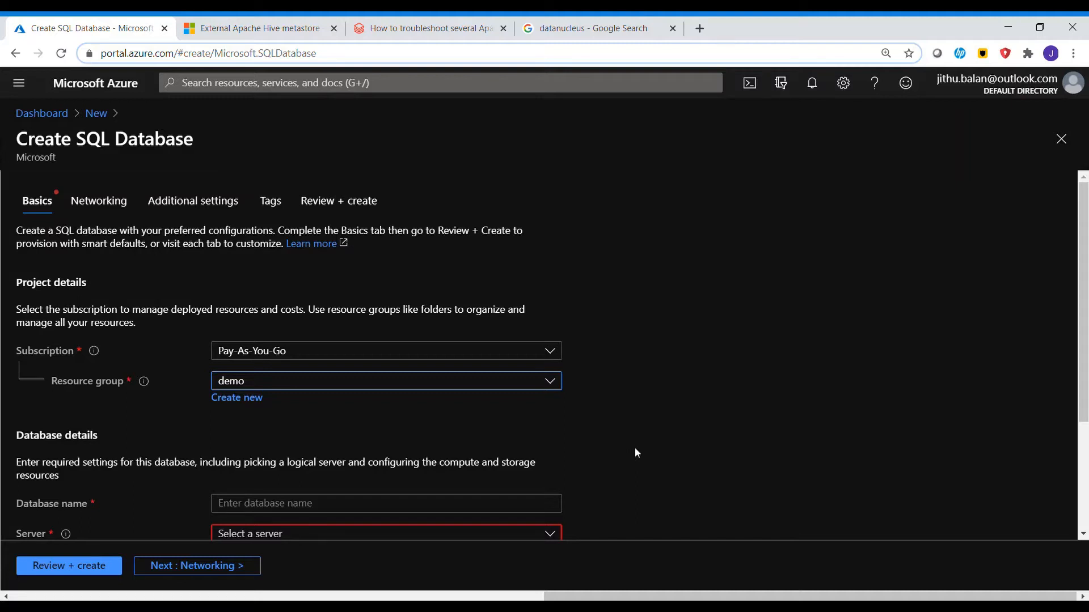
{"action": "scroll", "coordinate": [634, 448], "scroll_direction": "down", "scroll_amount": 2}
{"action": "left_click", "coordinate": [362, 383]}
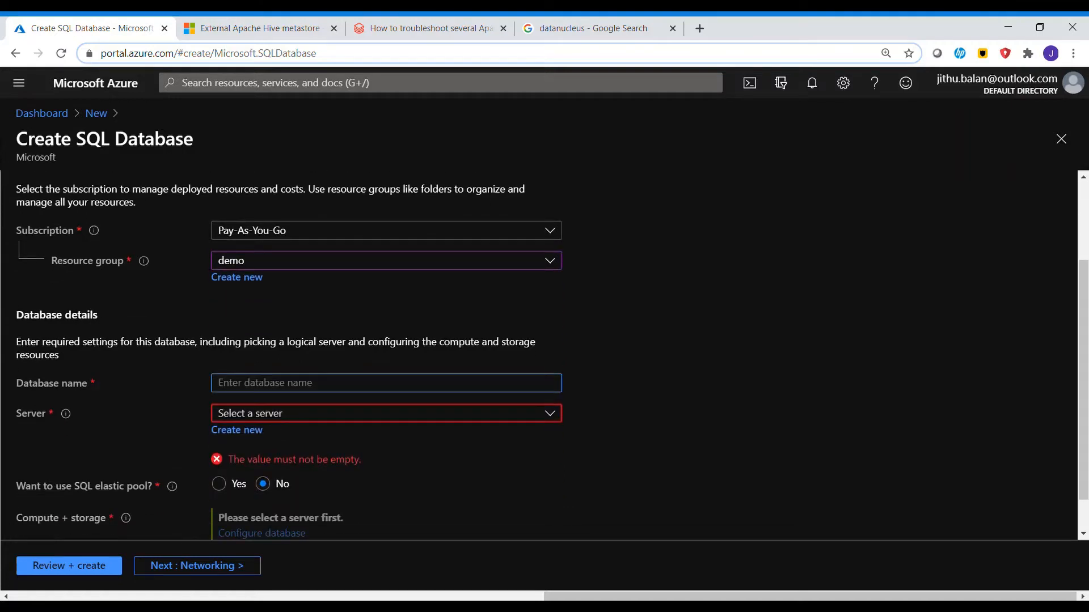
{"action": "type", "text": "hivemetastore"}
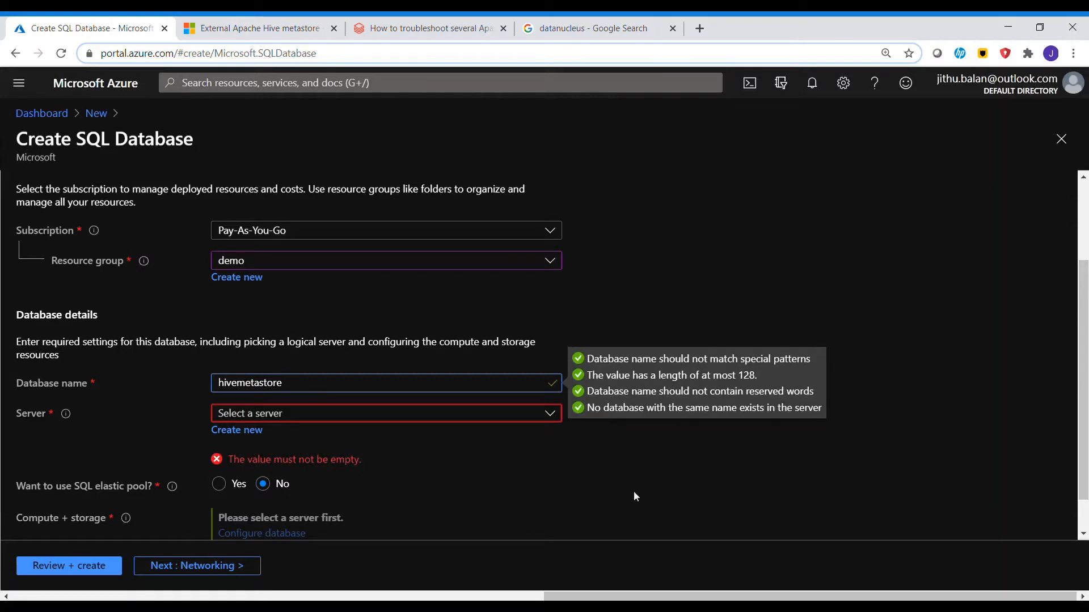
Start creating a new server for the SQL database and name it gemsjkb.
{"action": "left_click", "coordinate": [550, 413]}
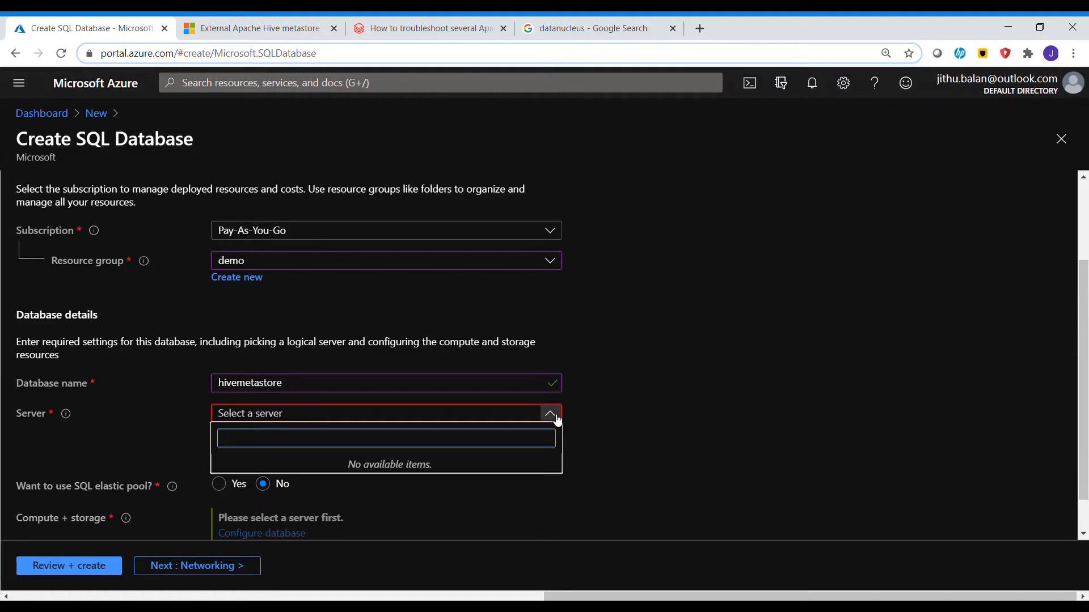
{"action": "left_click", "coordinate": [660, 414]}
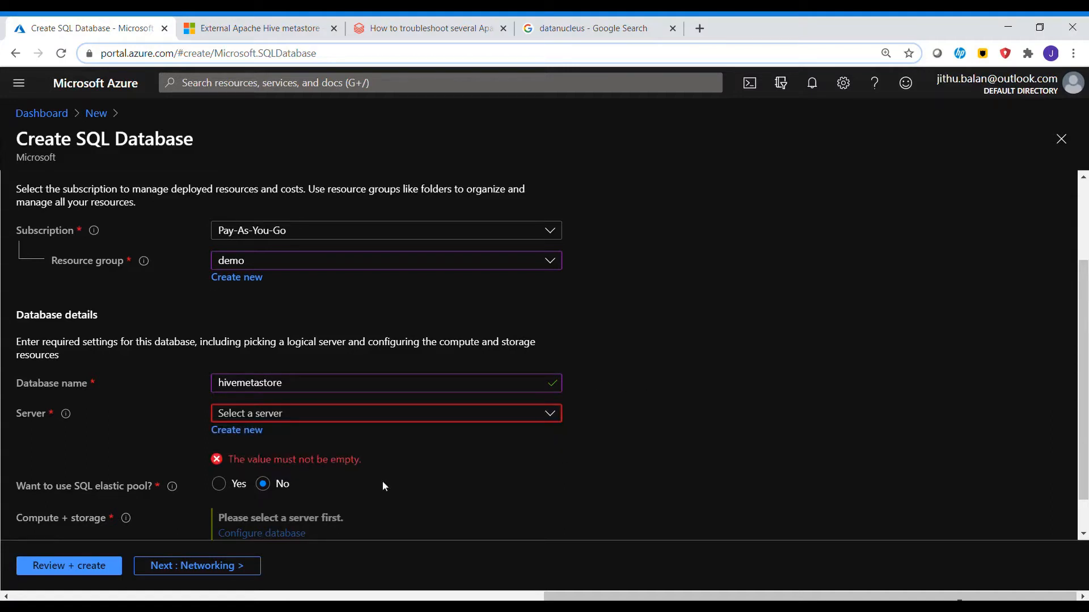
{"action": "left_click", "coordinate": [259, 433]}
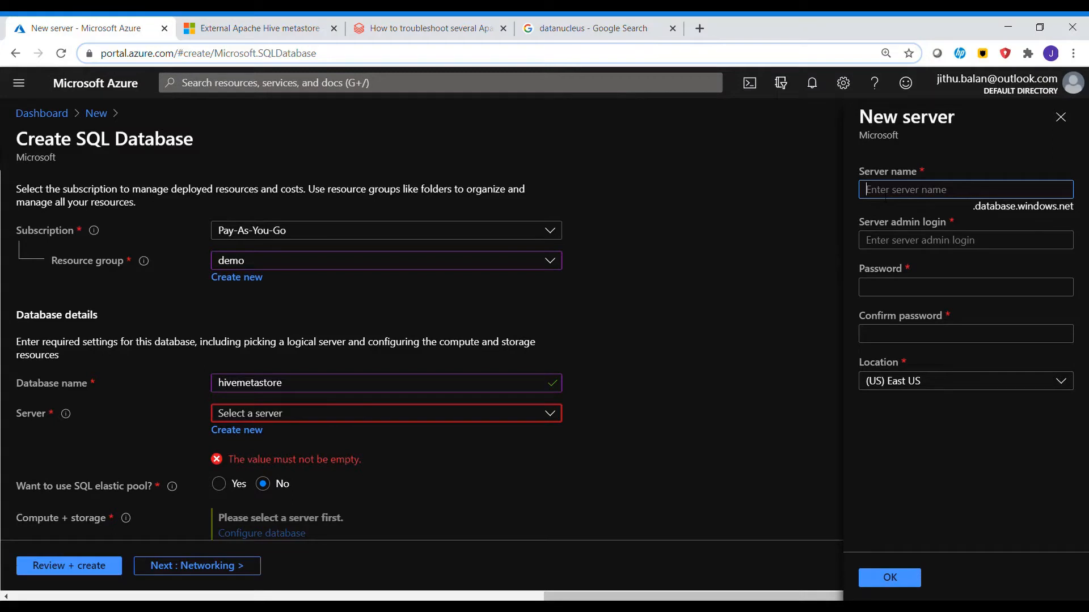
{"action": "type", "text": "gems"}
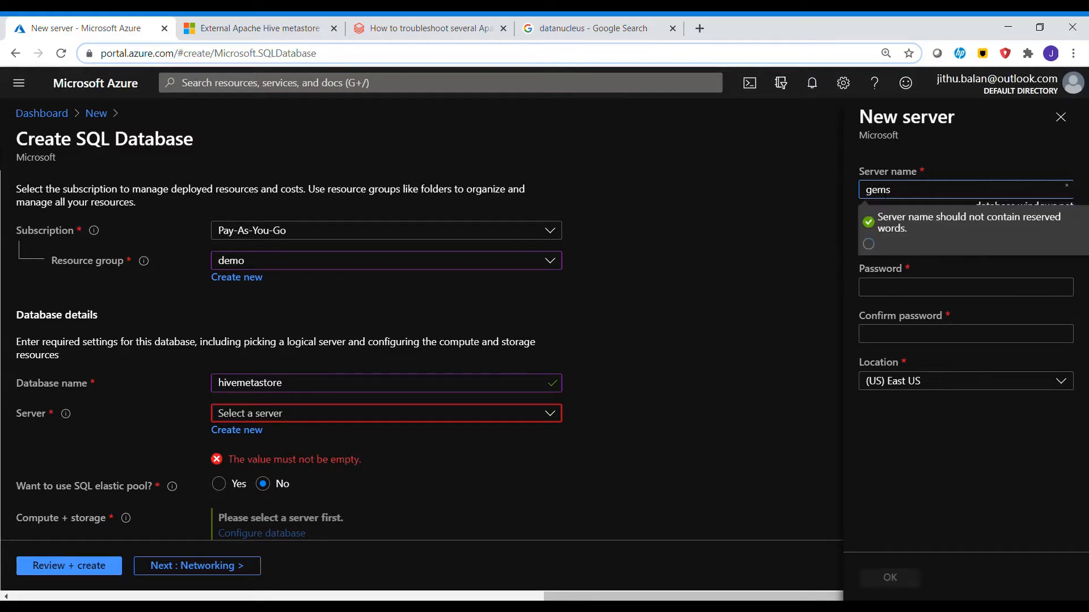
{"action": "left_click", "coordinate": [986, 166]}
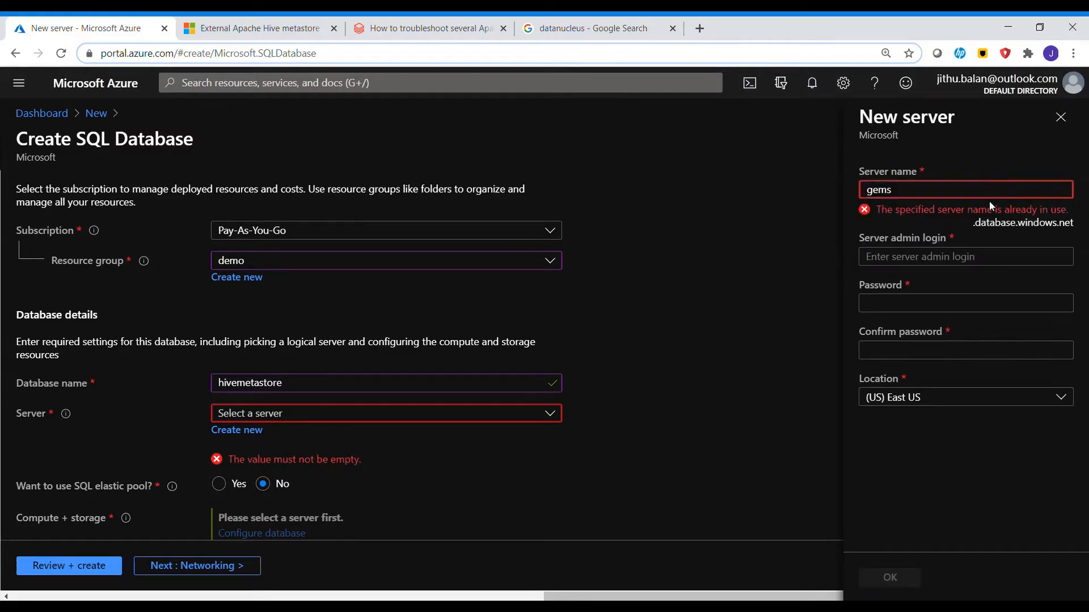
{"action": "left_click", "coordinate": [968, 194]}
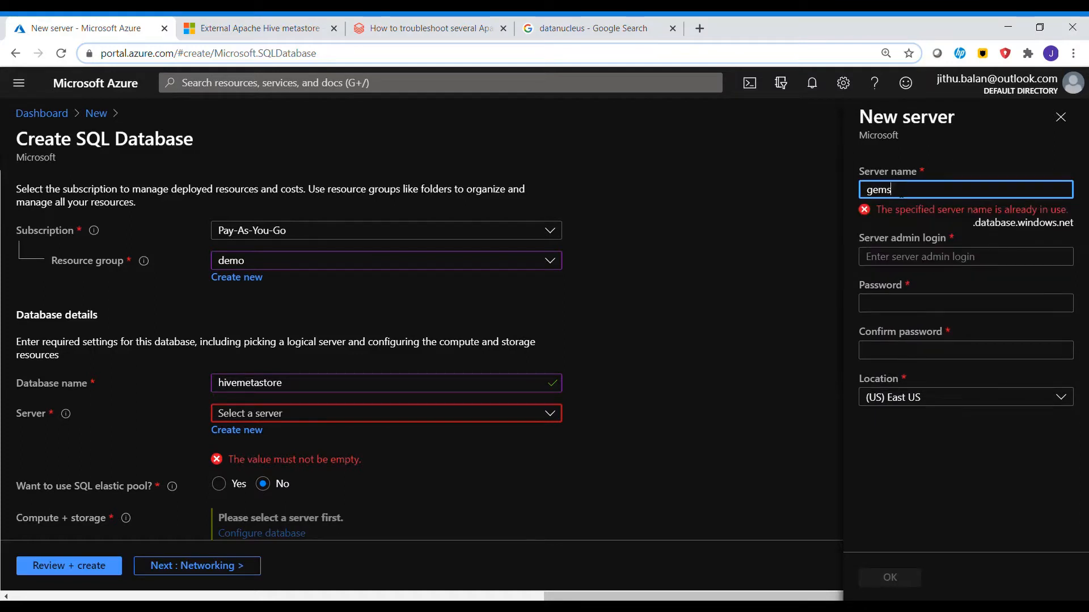
{"action": "type", "text": "jkb"}
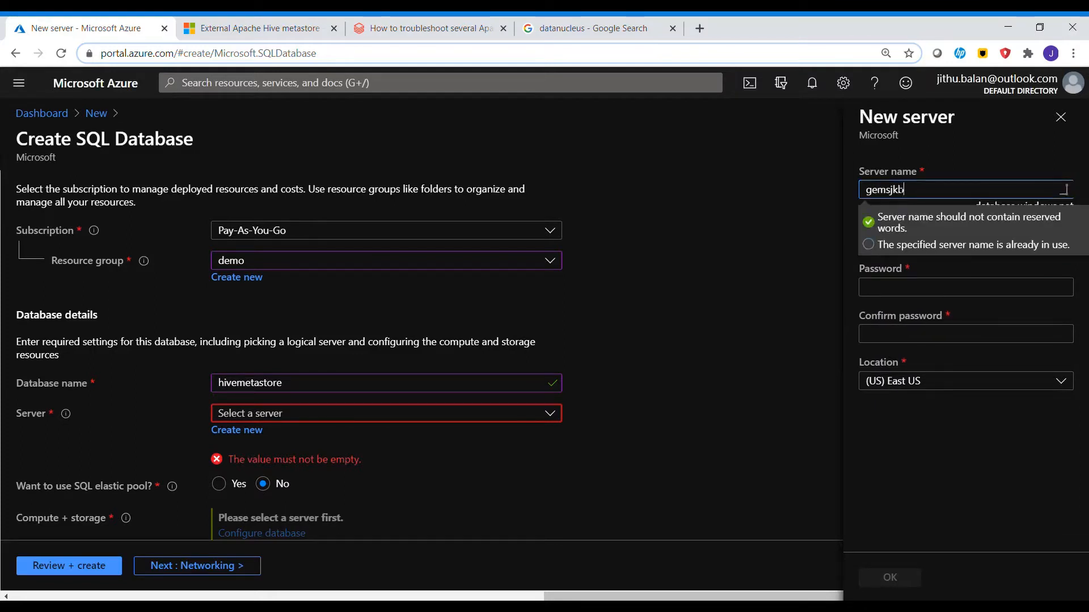
Enter the administrator's login name for the new gemsjkb server.
{"action": "left_click", "coordinate": [907, 287]}
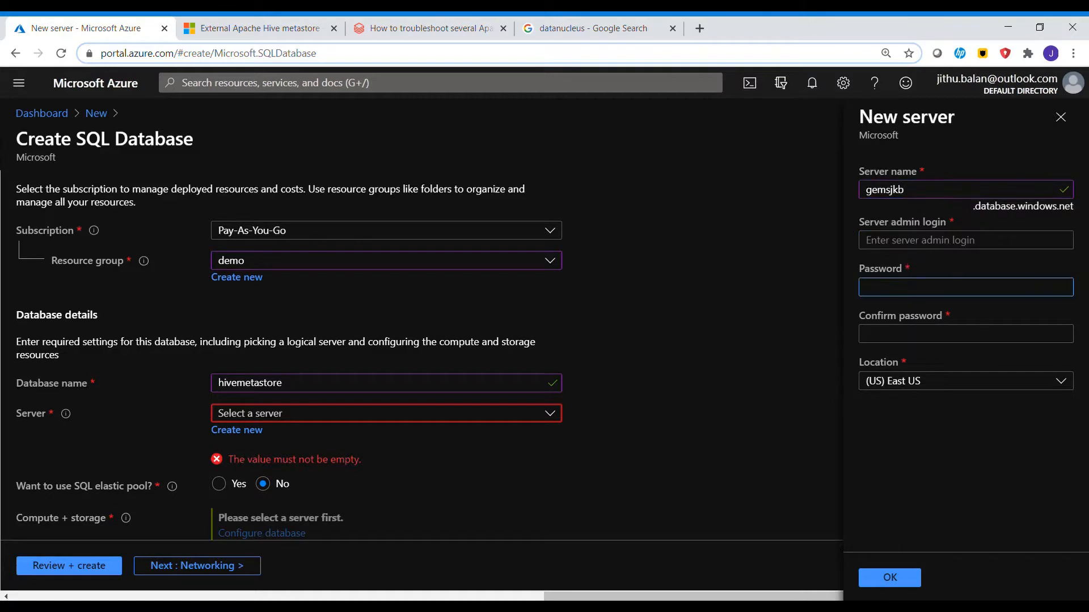
{"action": "left_click", "coordinate": [923, 244]}
{"action": "type", "text": "jithu"}
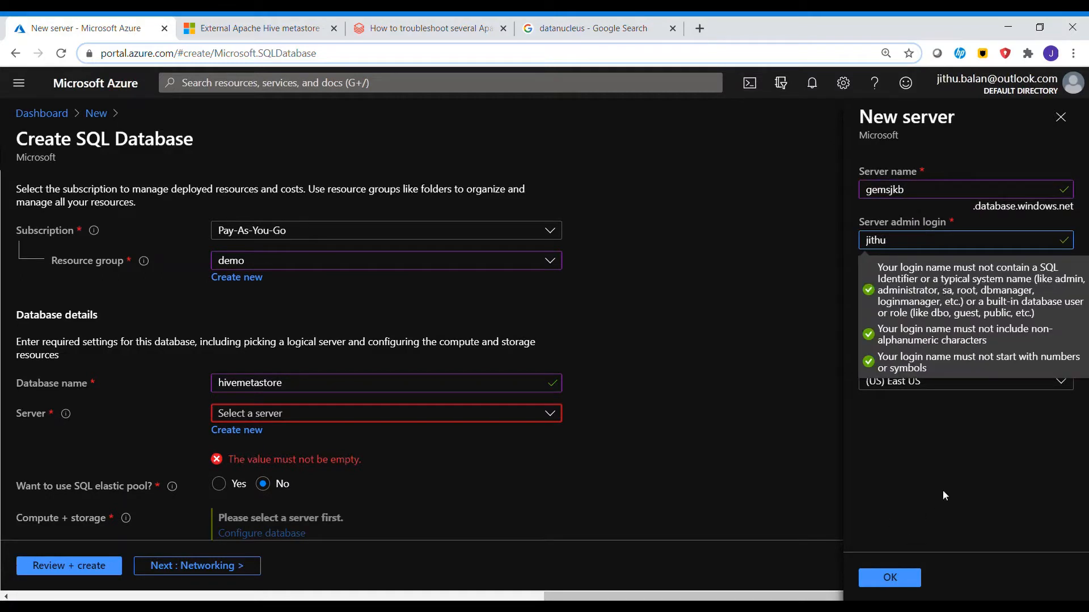
{"action": "left_click", "coordinate": [944, 468]}
Enter and confirm the server admin password, and accept the new server with the (US) East US location.
{"action": "left_click", "coordinate": [910, 292]}
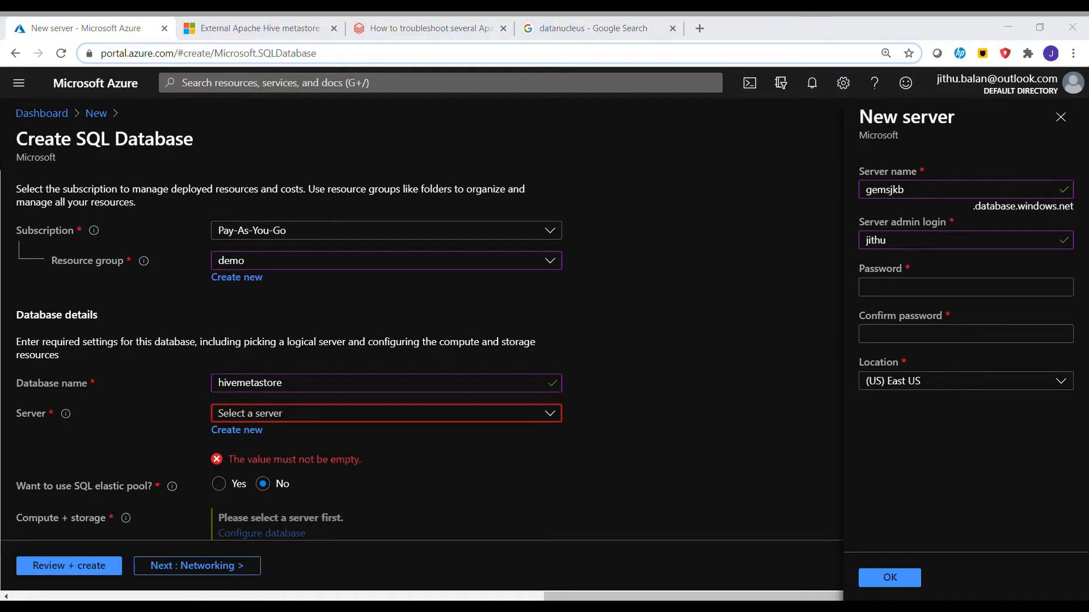
{"action": "left_click", "coordinate": [510, 288]}
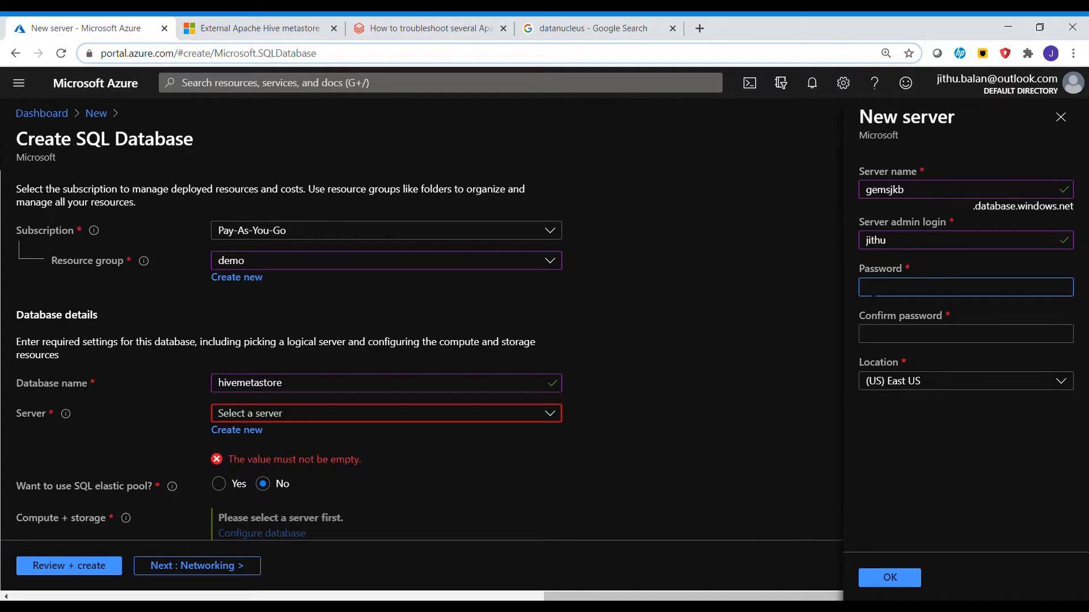
{"action": "key", "text": "ctrl+v"}
{"action": "left_click", "coordinate": [780, 335]}
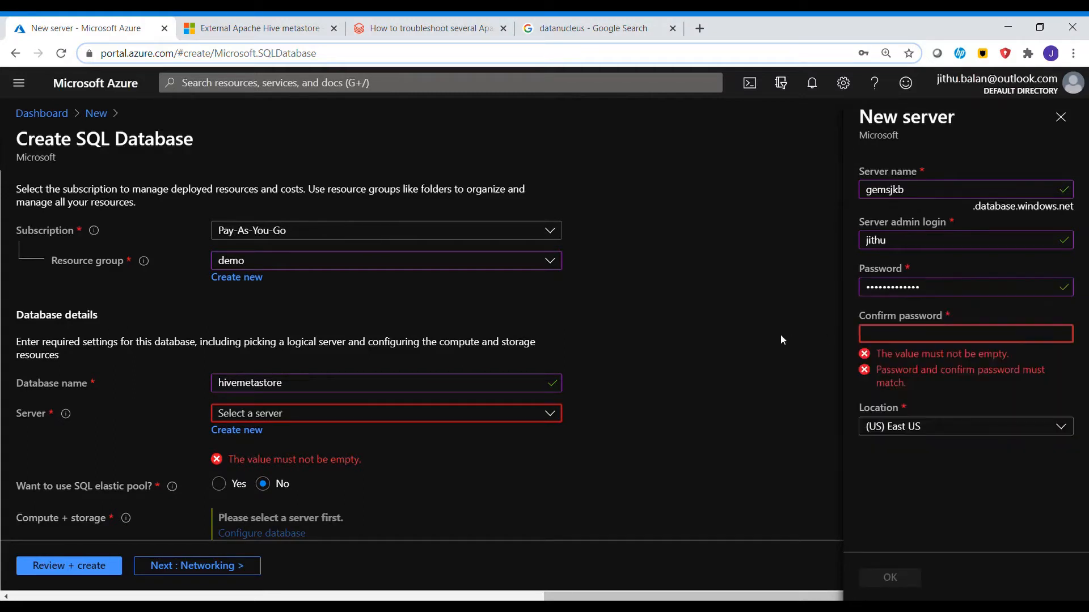
{"action": "left_click", "coordinate": [892, 335]}
{"action": "key", "text": "ctrl+v"}
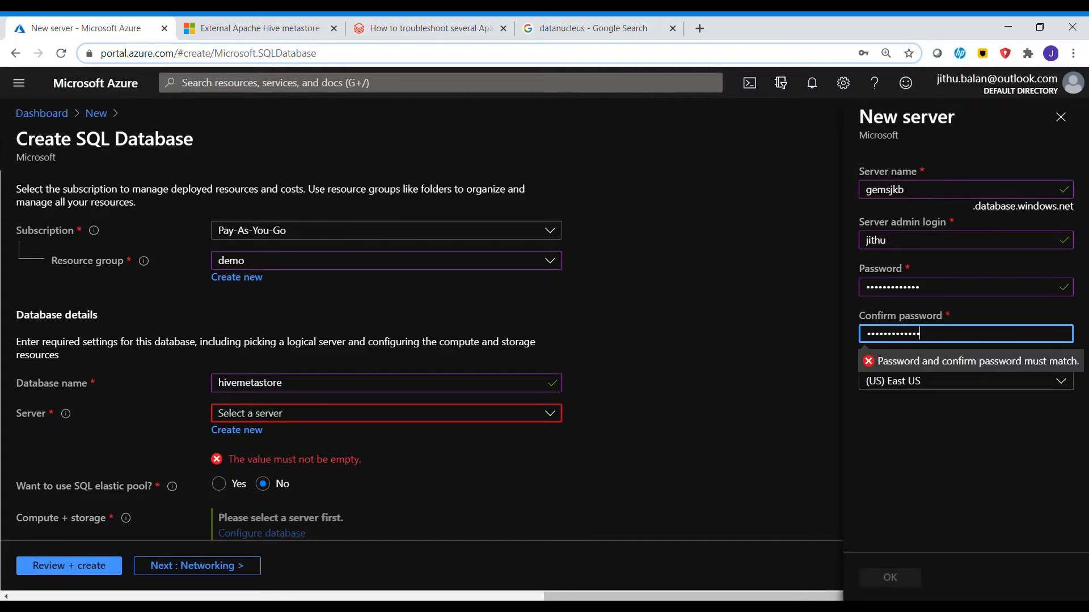
{"action": "left_click", "coordinate": [904, 468]}
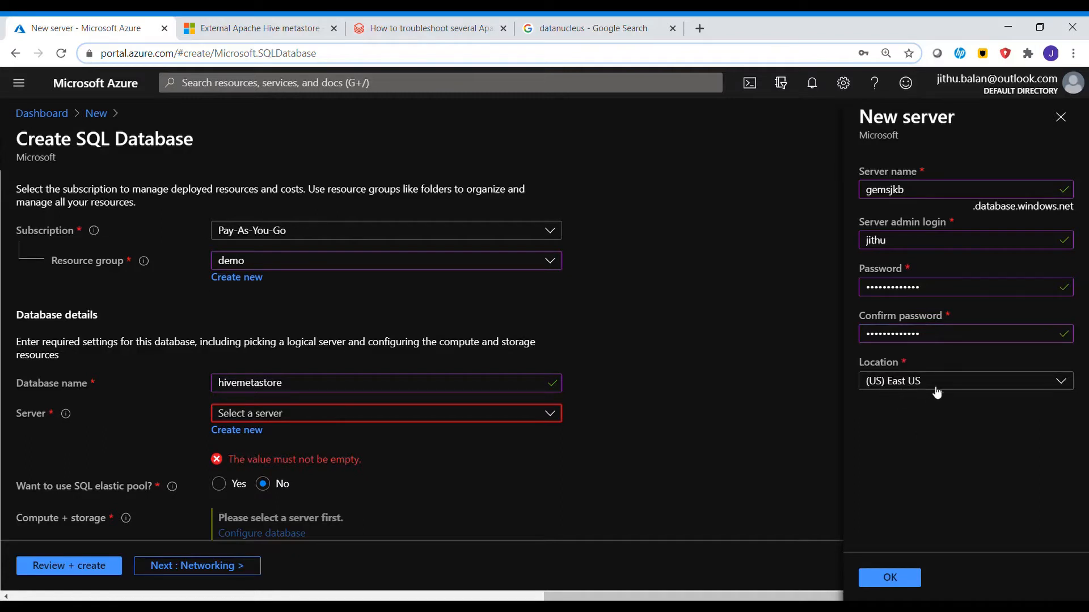
{"action": "left_click", "coordinate": [907, 582]}
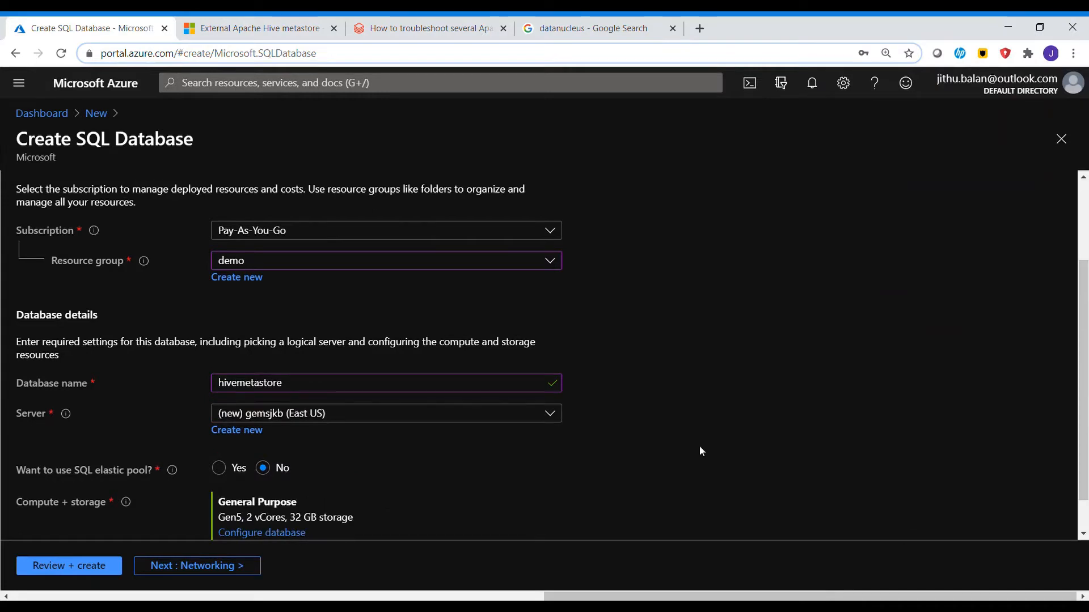
Configure the database's compute and storage to the Basic tier with 2 GB maximum data size and apply it.
{"action": "scroll", "coordinate": [700, 446], "scroll_direction": "down", "scroll_amount": 1}
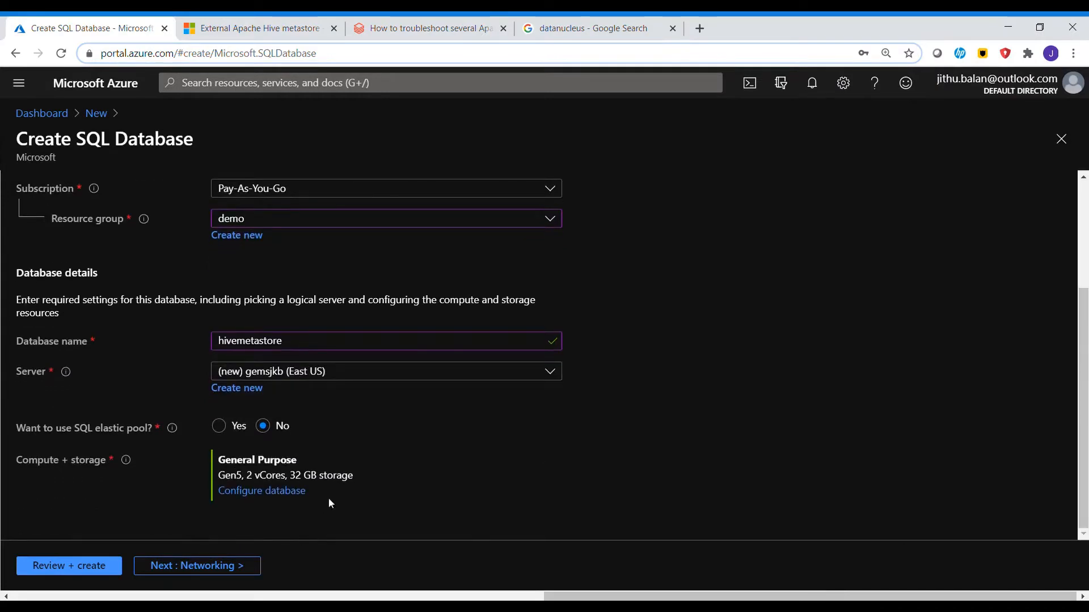
{"action": "left_click", "coordinate": [232, 492]}
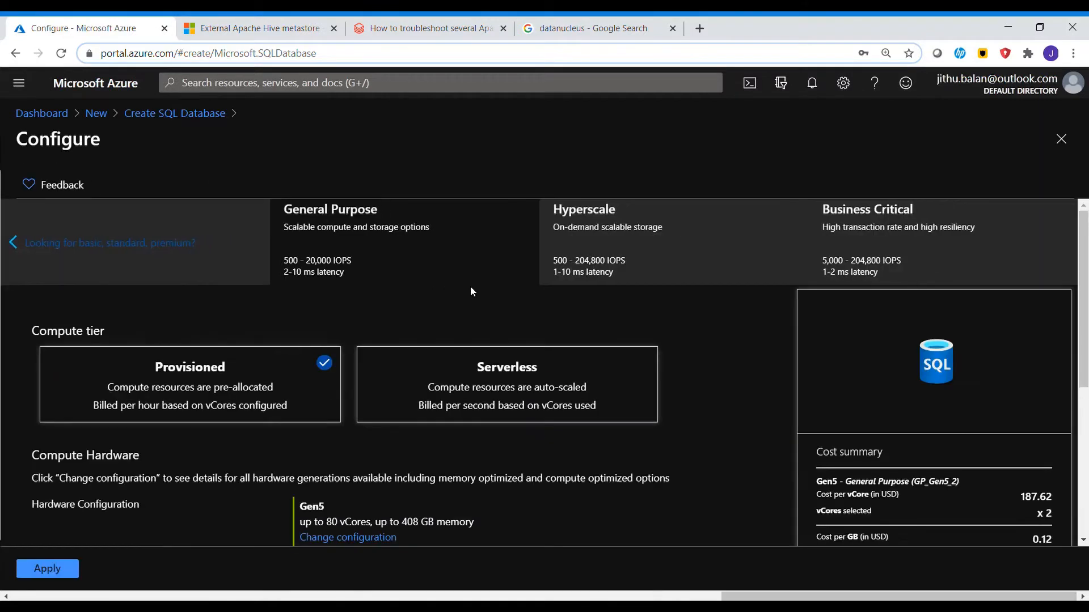
{"action": "left_click_drag", "start_coordinate": [1083, 354], "coordinate": [1086, 422]}
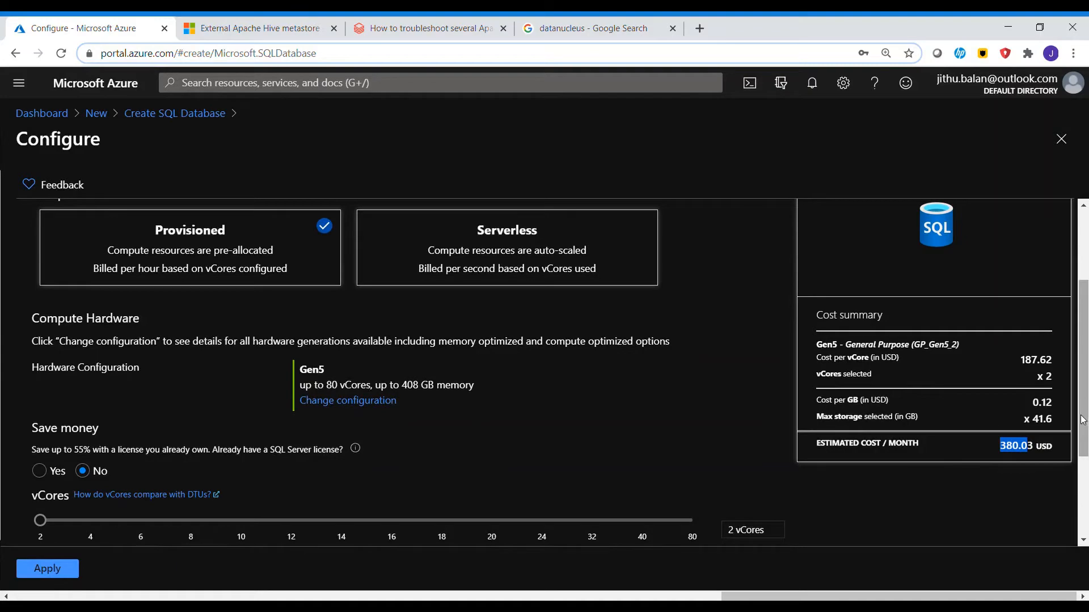
{"action": "left_click_drag", "start_coordinate": [1084, 420], "coordinate": [1086, 347]}
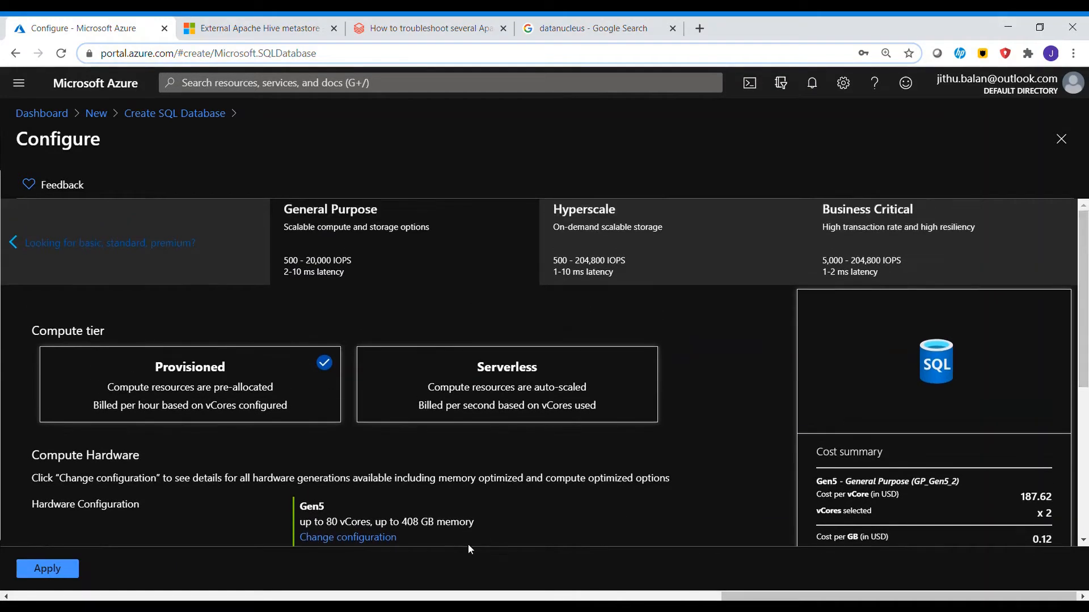
{"action": "left_click", "coordinate": [119, 242]}
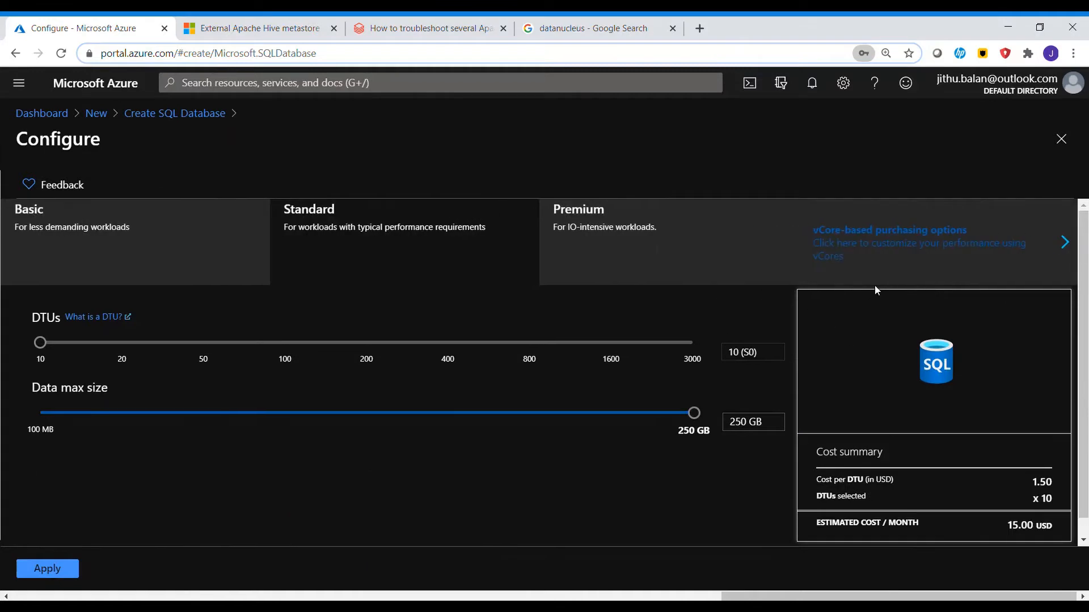
{"action": "left_click", "coordinate": [146, 228]}
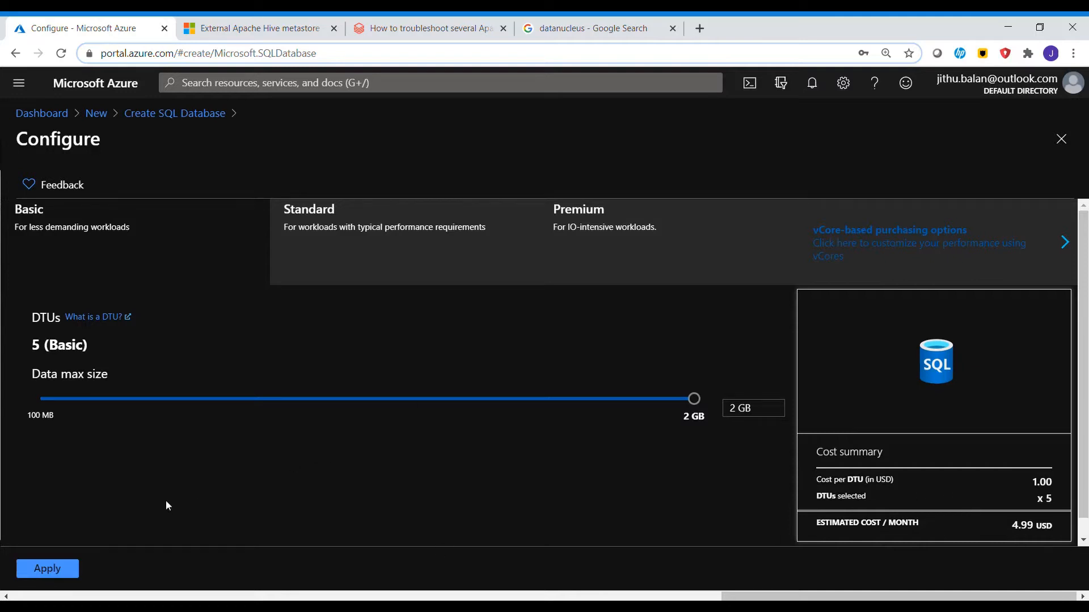
{"action": "left_click", "coordinate": [50, 571]}
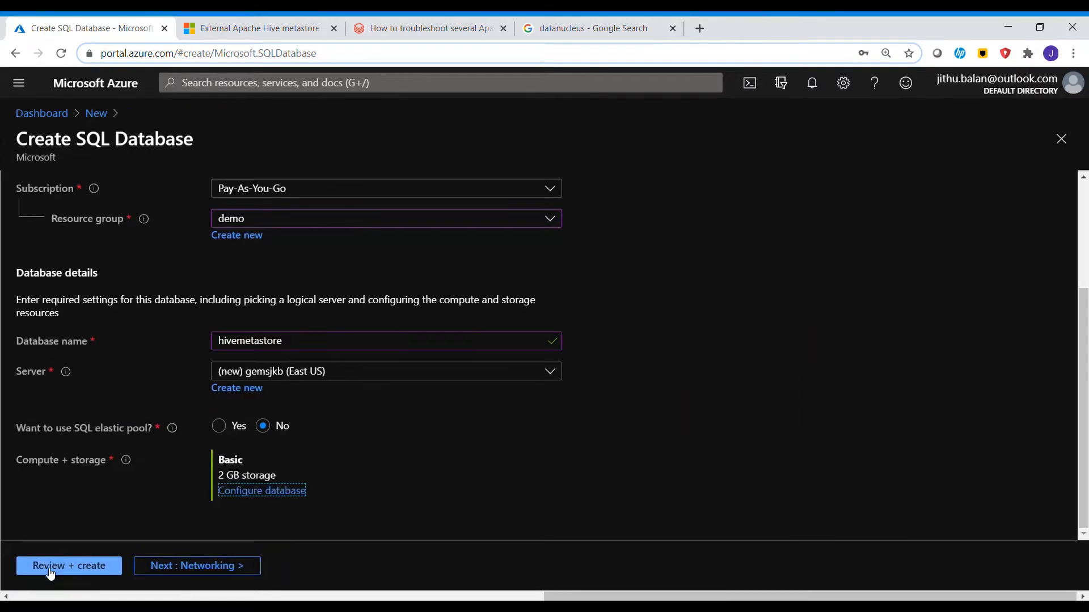
Go through the networking and additional settings, keeping No access connectivity, no existing data and the default collation.
{"action": "left_click", "coordinate": [182, 567]}
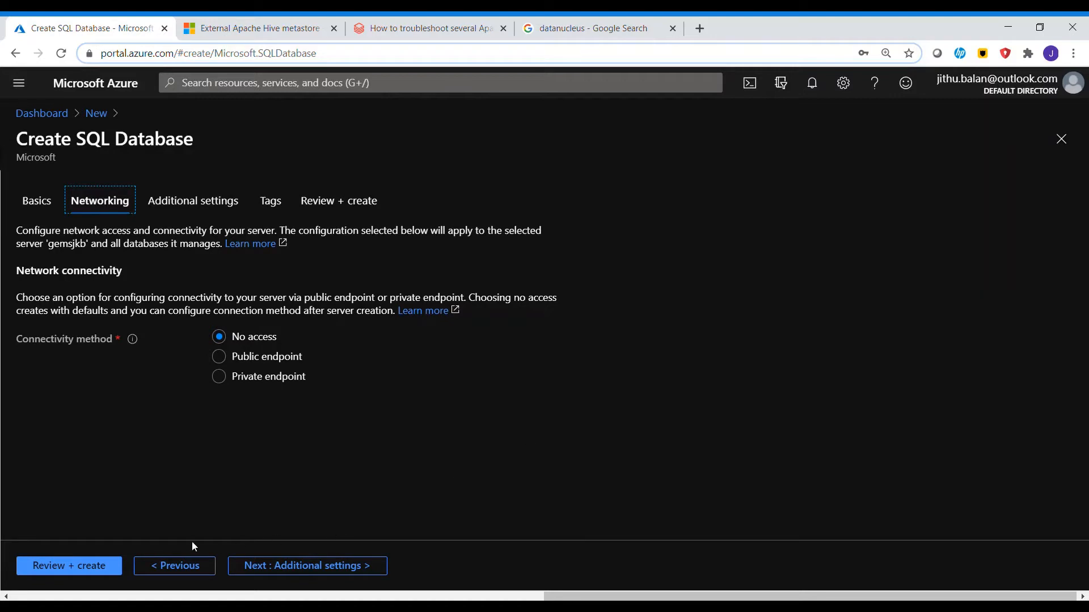
{"action": "left_click", "coordinate": [274, 572]}
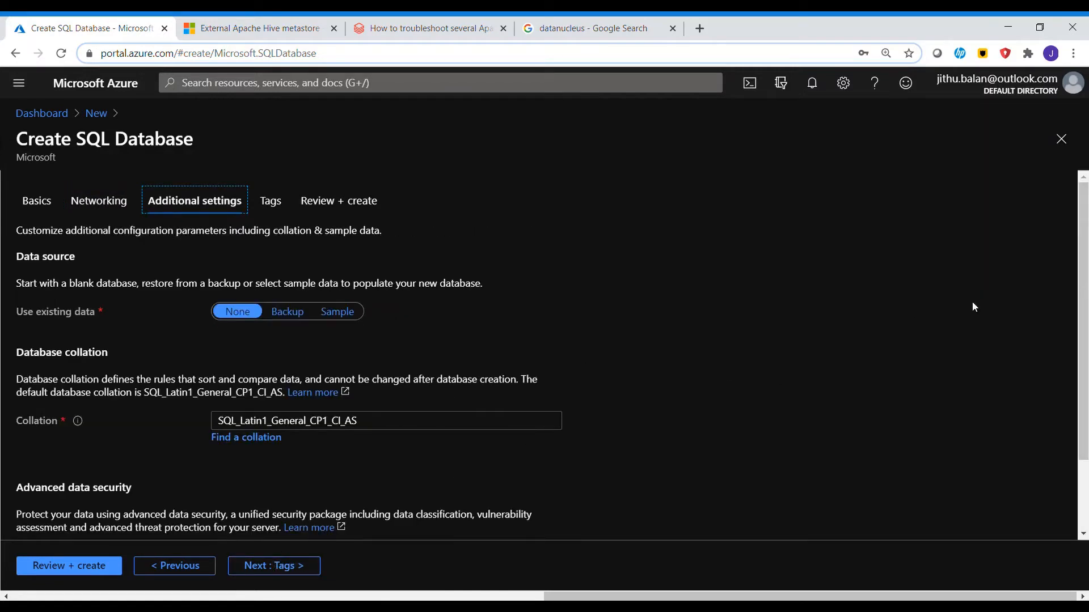
{"action": "left_click_drag", "start_coordinate": [1066, 400], "coordinate": [1086, 468]}
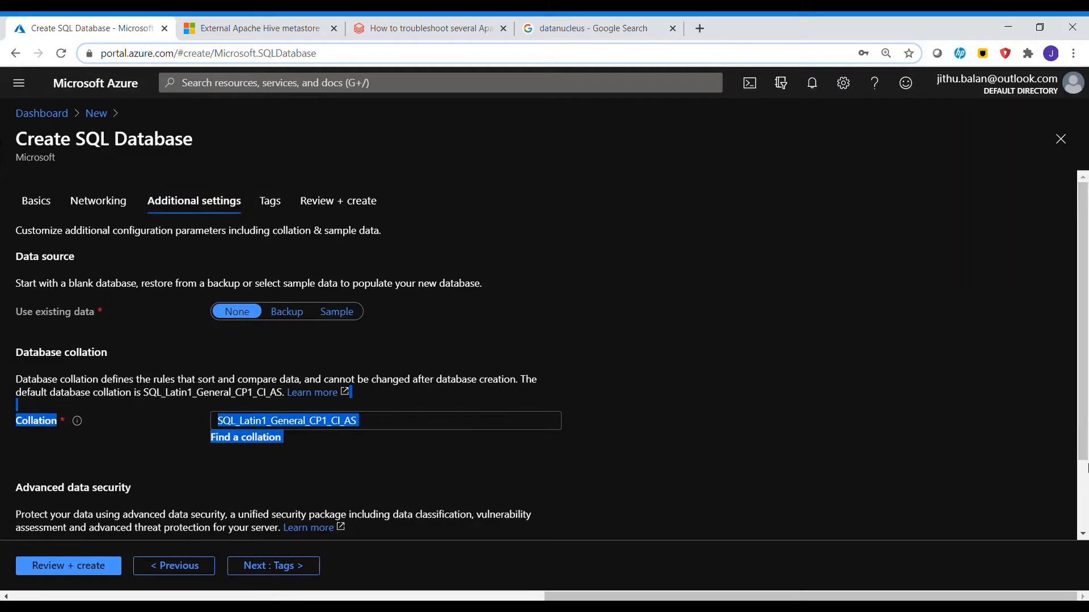
{"action": "left_click", "coordinate": [1042, 426]}
{"action": "left_click_drag", "start_coordinate": [1080, 396], "coordinate": [1080, 506]}
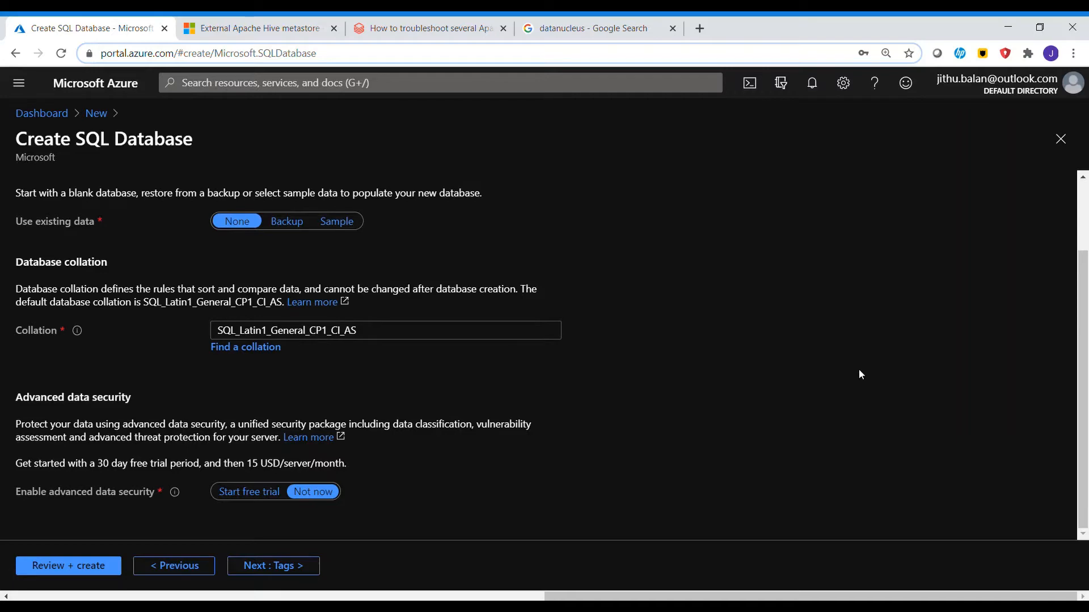
Review the configuration summary of the hivemetastore database and create it.
{"action": "left_click", "coordinate": [63, 570]}
{"action": "left_click", "coordinate": [64, 570]}
{"action": "scroll", "coordinate": [608, 496], "scroll_direction": "down", "scroll_amount": 4}
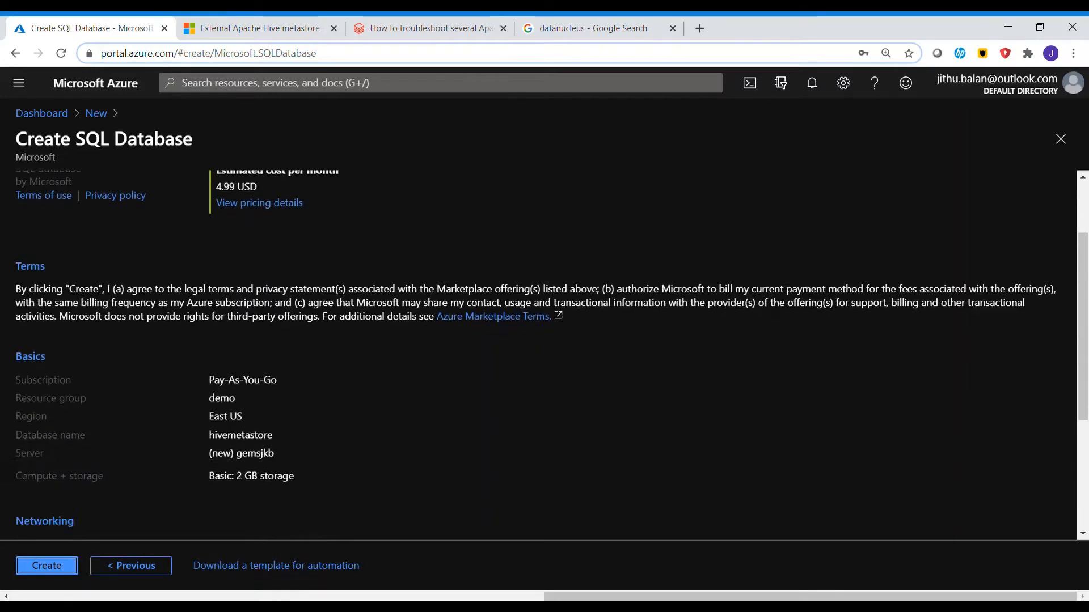
{"action": "scroll", "coordinate": [544, 355], "scroll_direction": "up", "scroll_amount": 3}
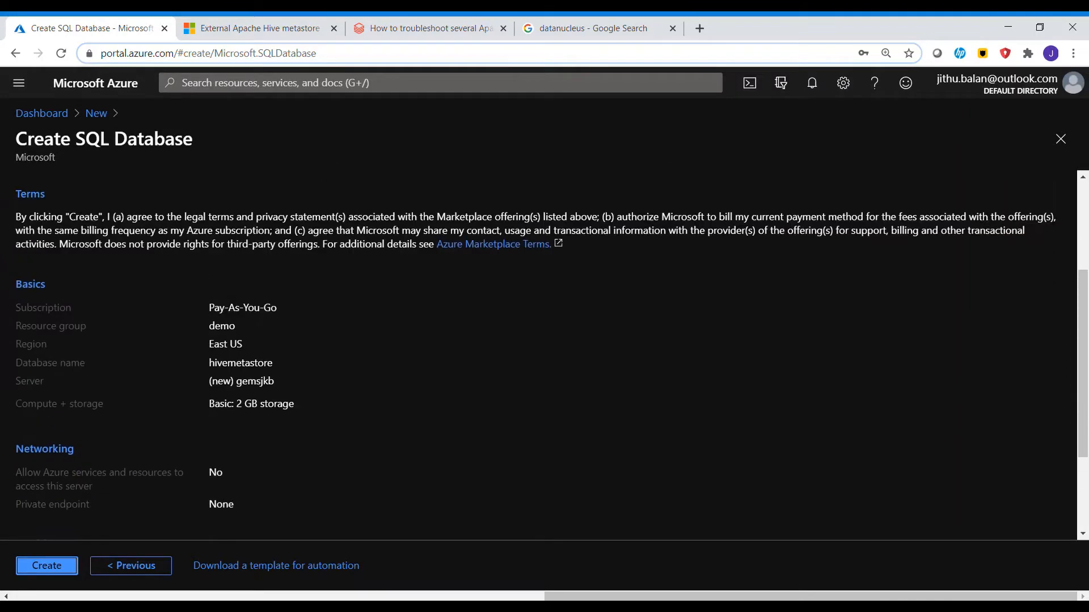
{"action": "scroll", "coordinate": [544, 354], "scroll_direction": "up", "scroll_amount": 3}
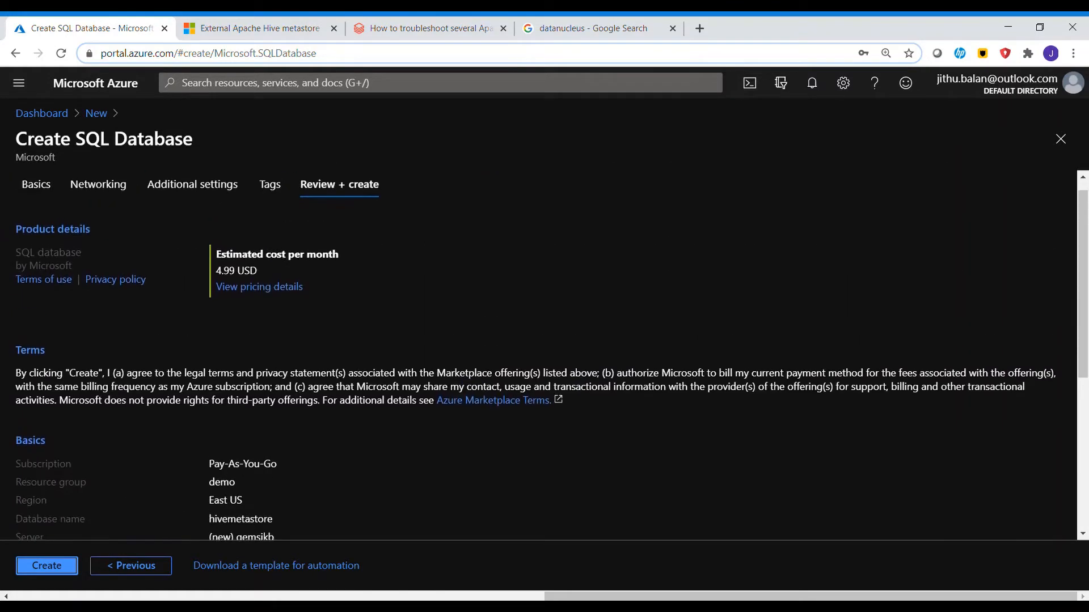
{"action": "scroll", "coordinate": [545, 355], "scroll_direction": "down", "scroll_amount": 5}
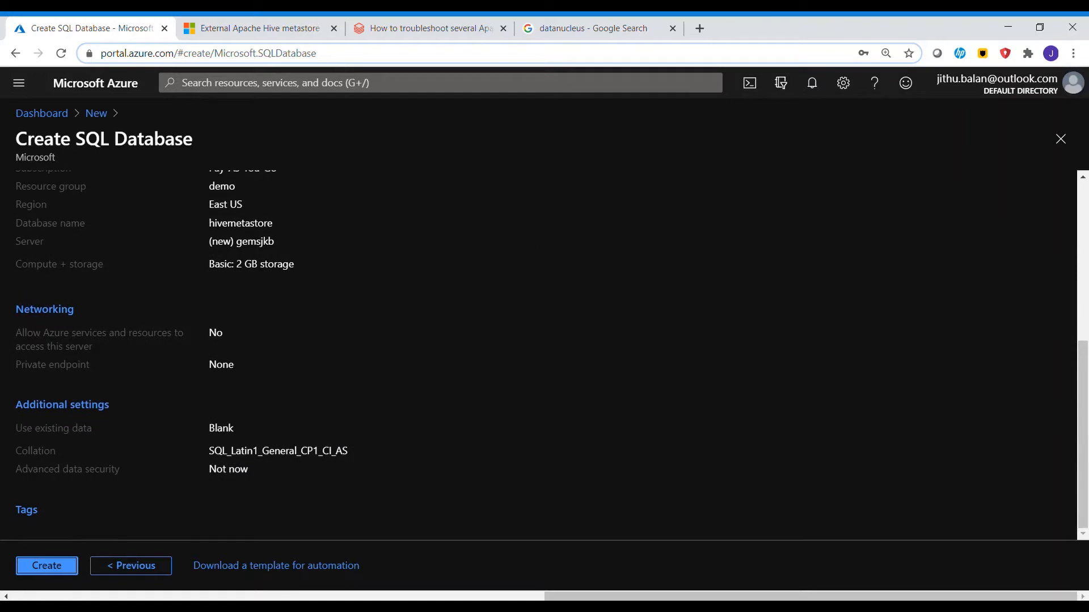
{"action": "left_click", "coordinate": [46, 566]}
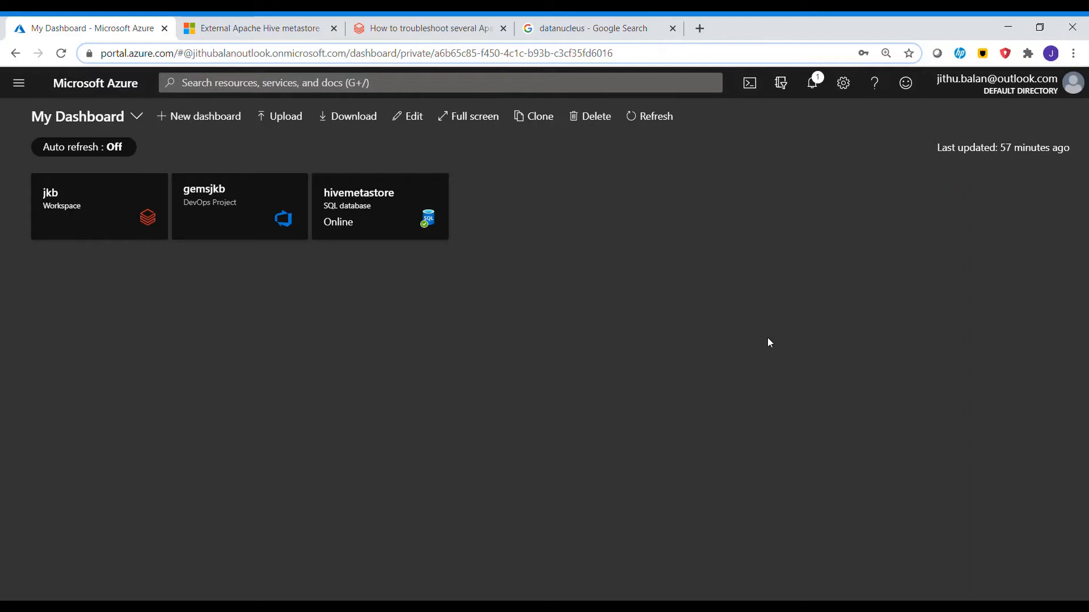
Log in to the hivemetastore database's query editor with the SQL server password and expand its Tables and Views folders.
{"action": "left_click", "coordinate": [378, 228]}
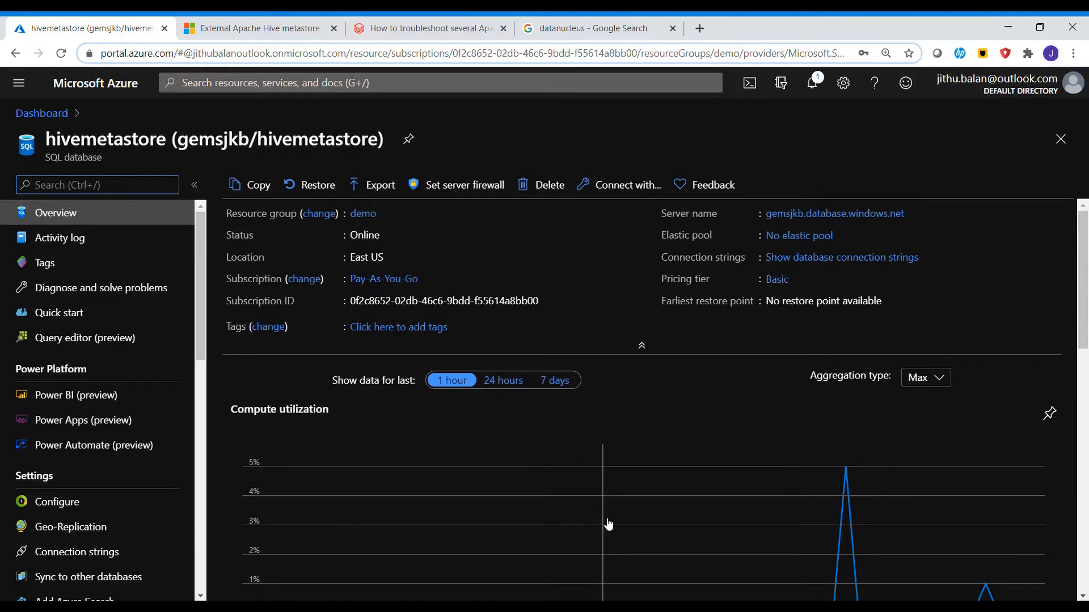
{"action": "left_click", "coordinate": [111, 344]}
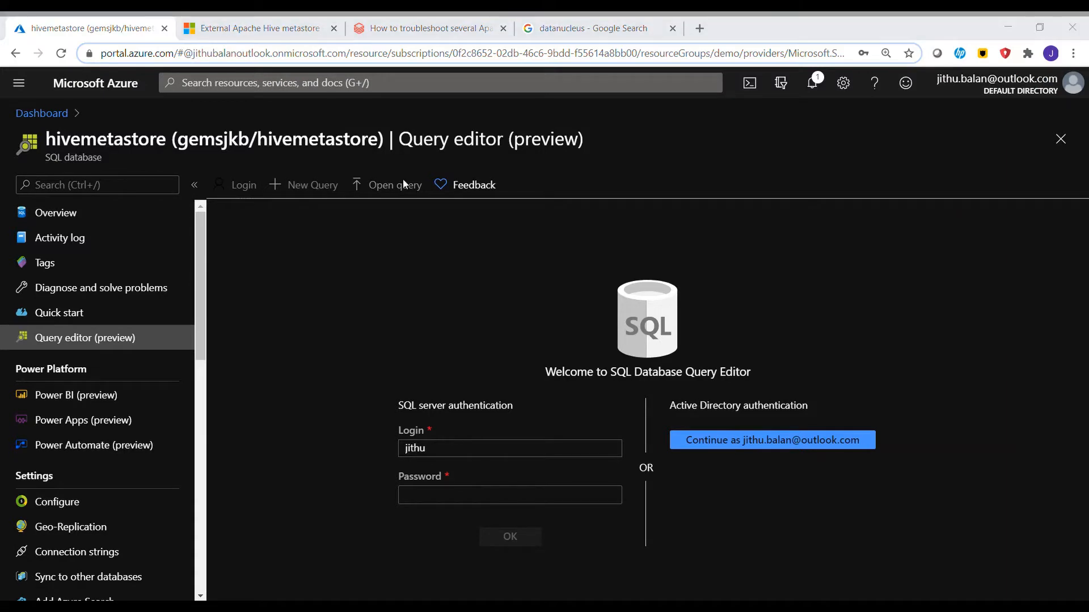
{"action": "left_click", "coordinate": [272, 339]}
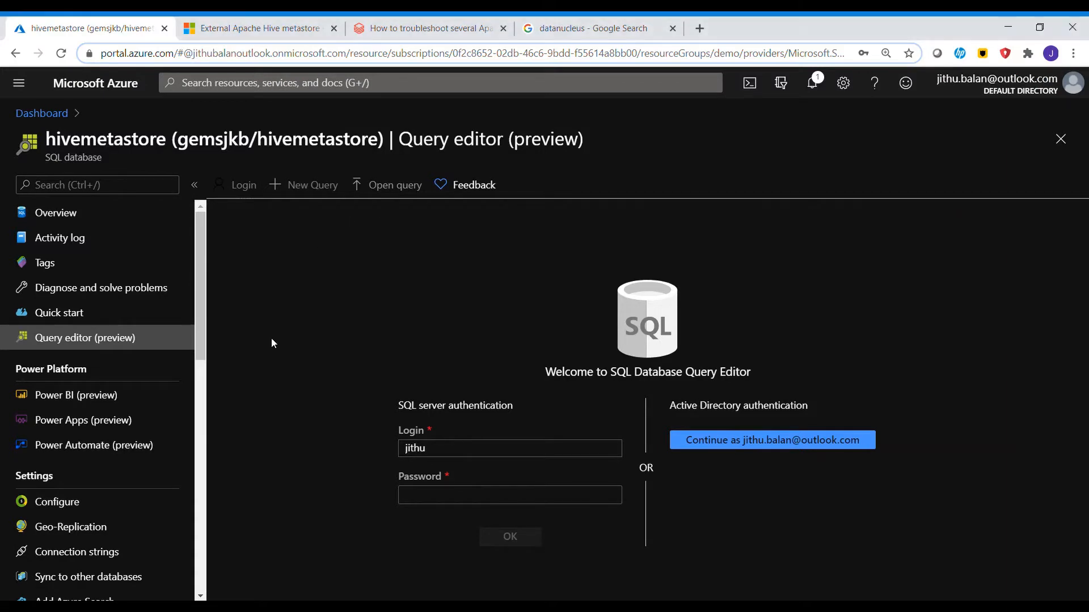
{"action": "left_click", "coordinate": [478, 500]}
{"action": "key", "text": "ctrl+v"}
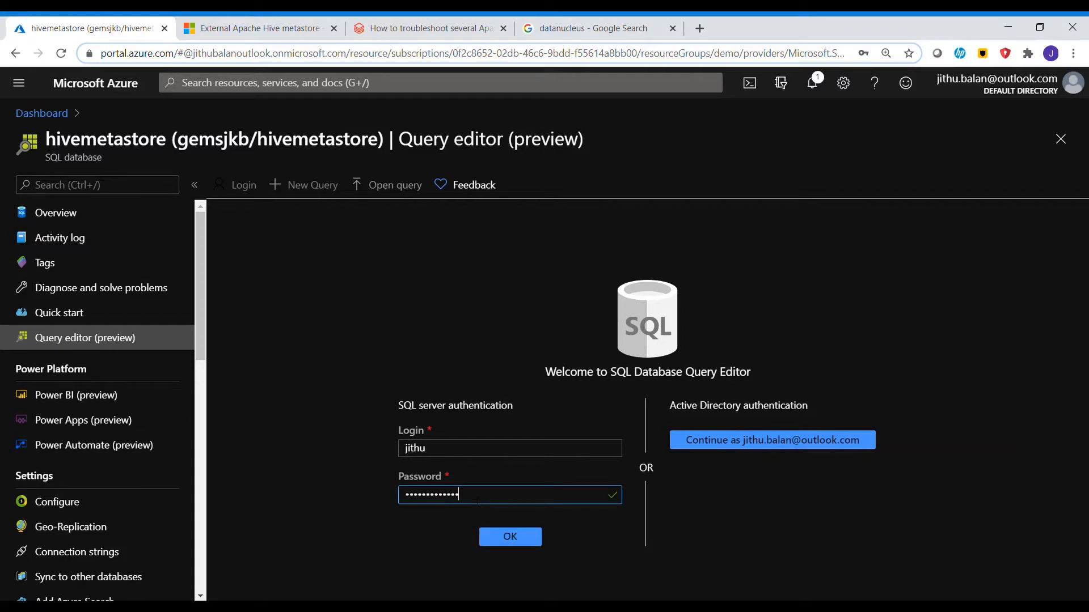
{"action": "left_click", "coordinate": [527, 539]}
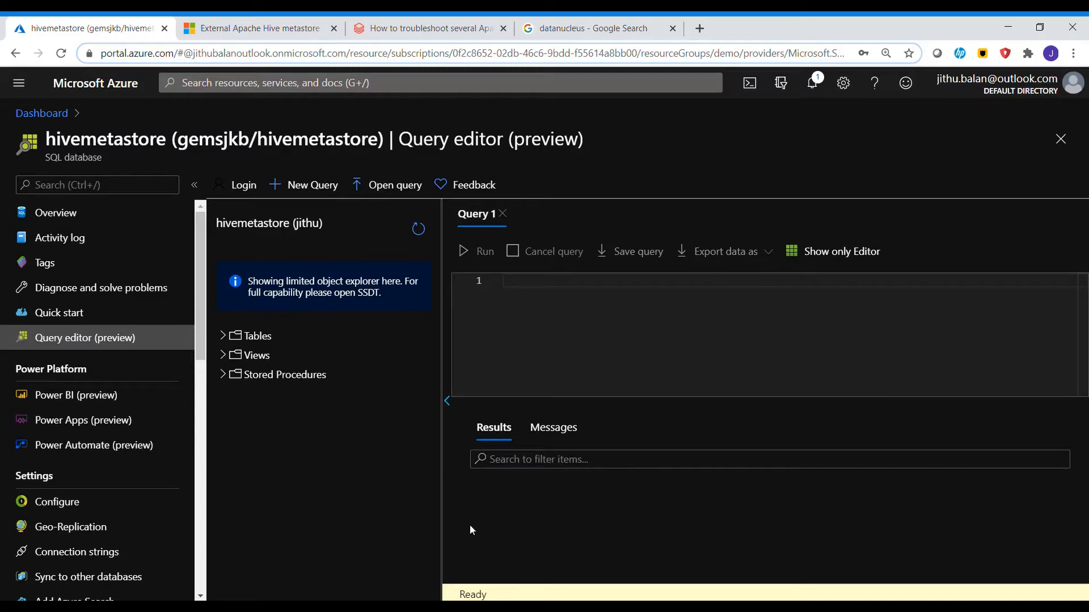
{"action": "left_click", "coordinate": [224, 340]}
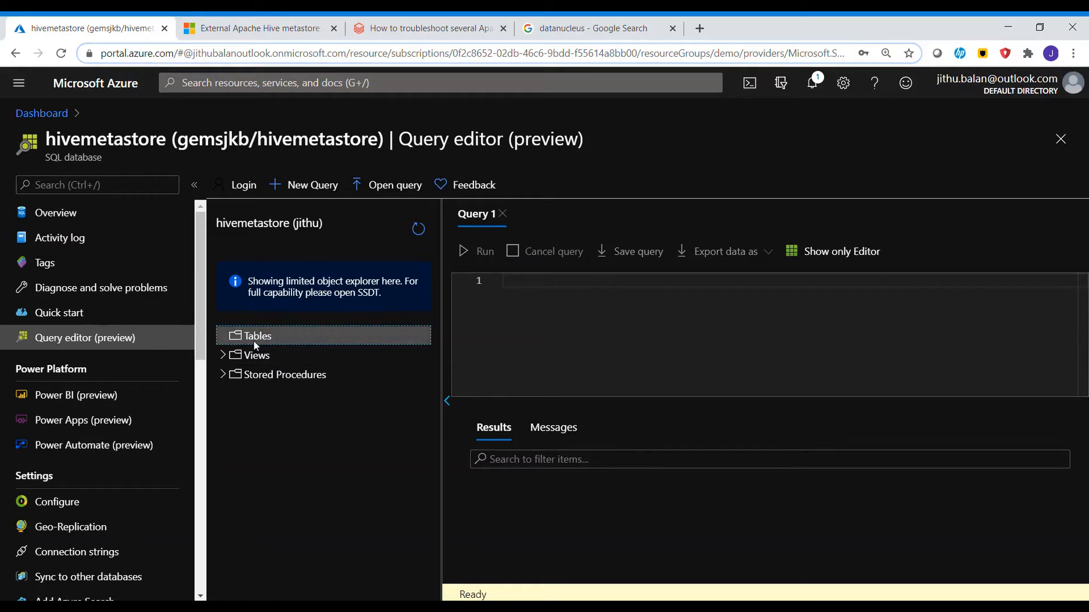
{"action": "left_click", "coordinate": [223, 356]}
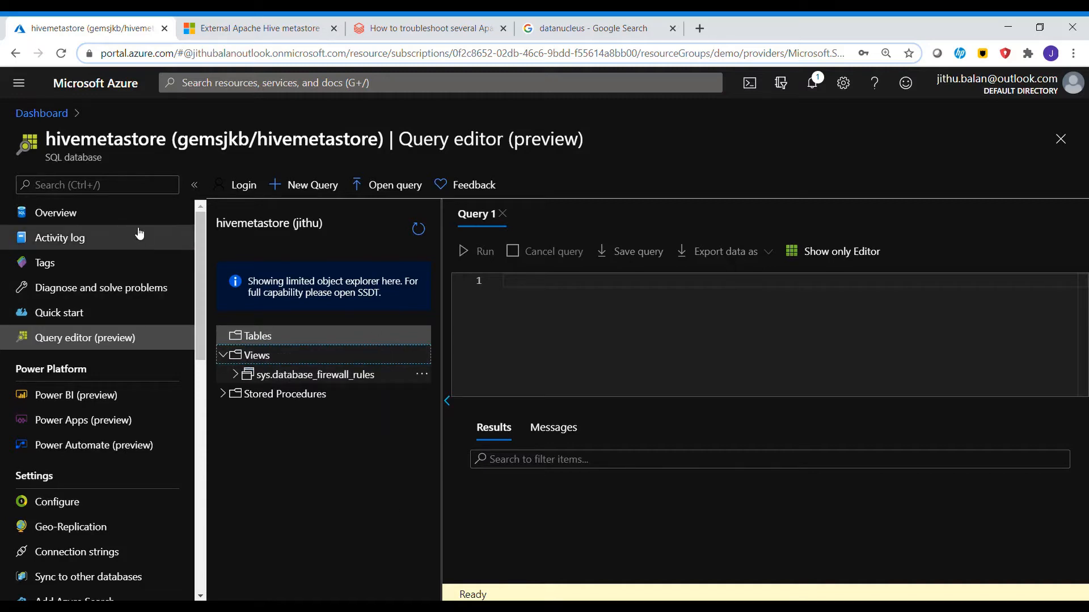
Return to the hivemetastore database overview, discarding unsaved query edits, and copy the server name.
{"action": "left_click", "coordinate": [118, 213]}
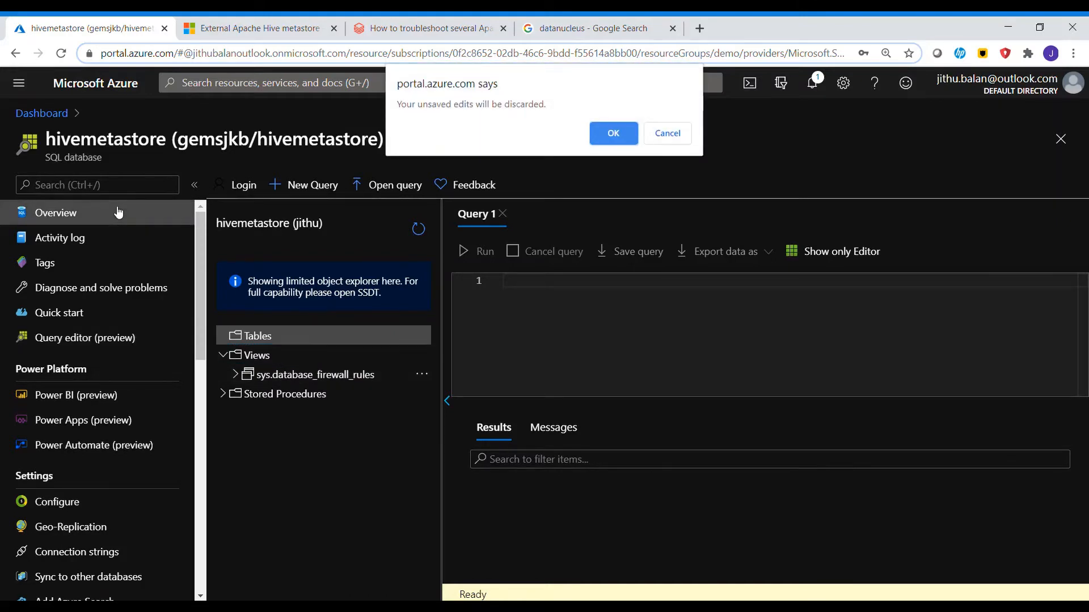
{"action": "left_click", "coordinate": [619, 133]}
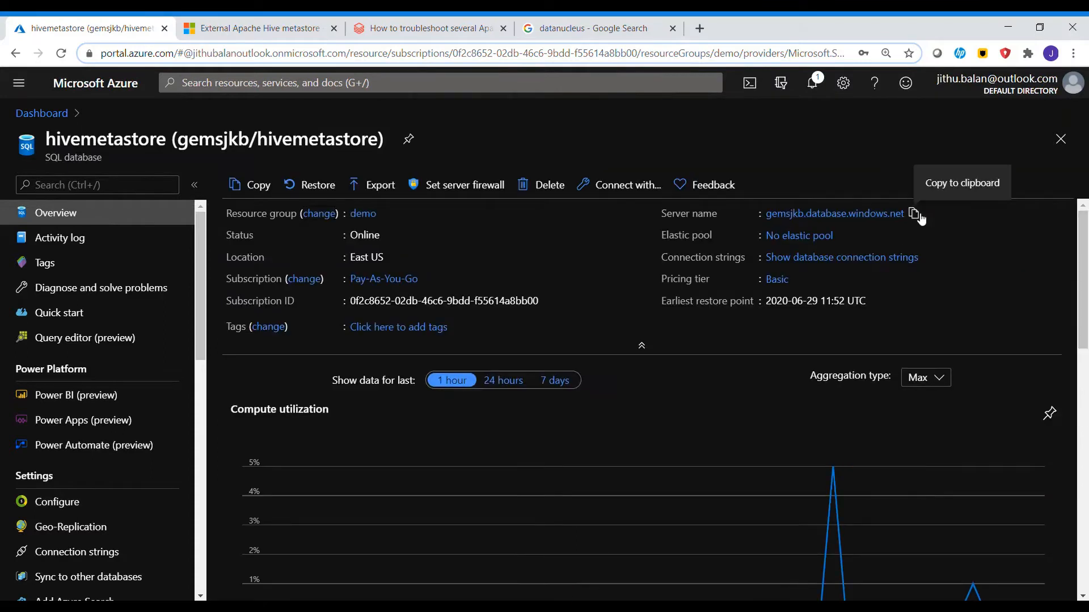
{"action": "left_click", "coordinate": [918, 217]}
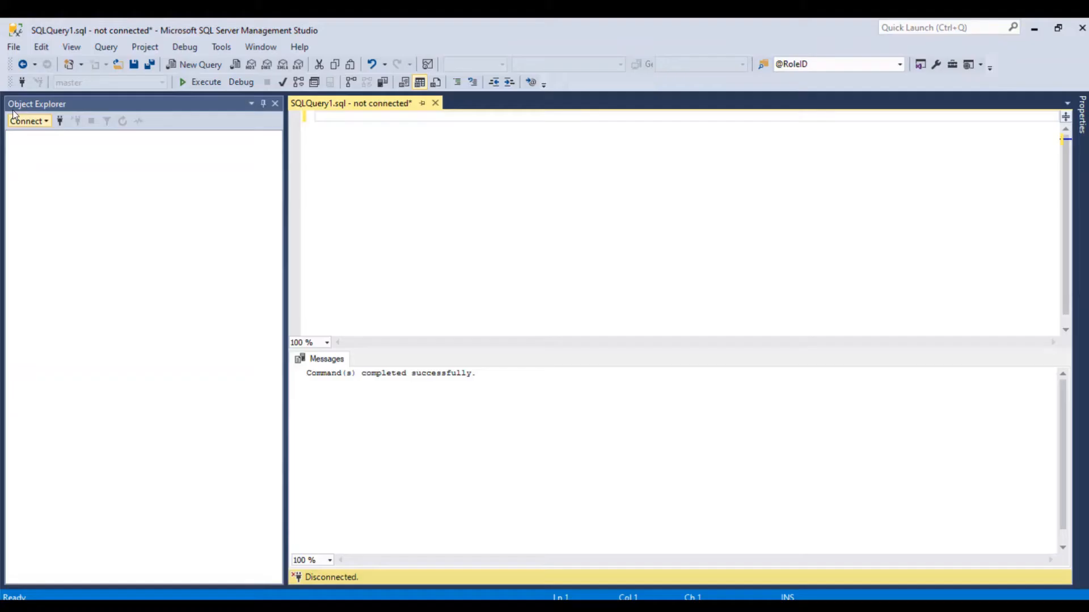
Switch to SQL Server Management Studio, connect to gemsjkb.database.windows.net, and expand the Tables folder of the hivemetastore database.
{"action": "left_click", "coordinate": [14, 111]}
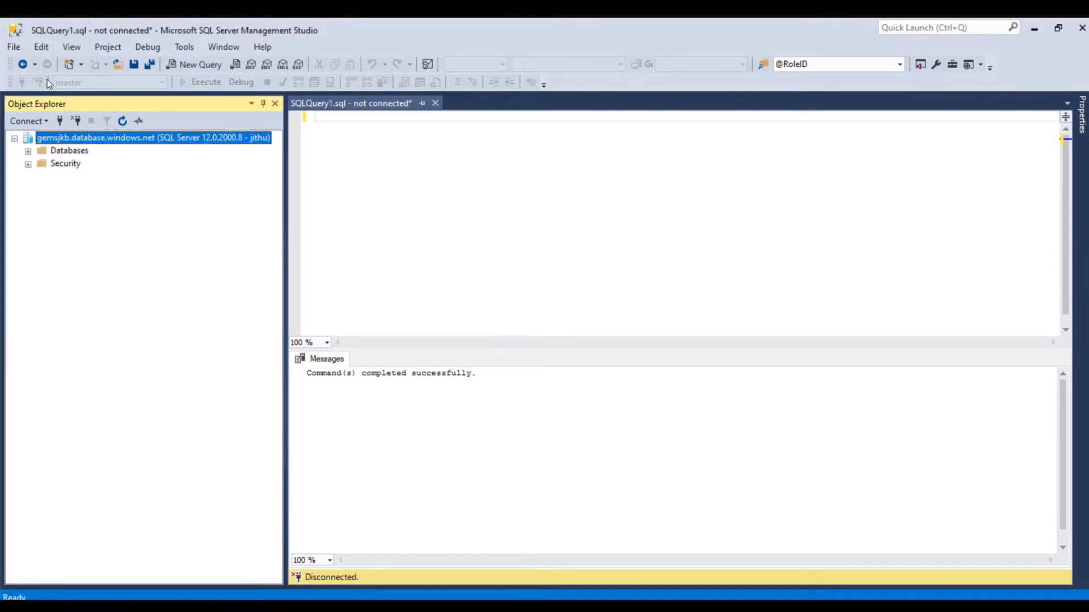
{"action": "left_click", "coordinate": [26, 151]}
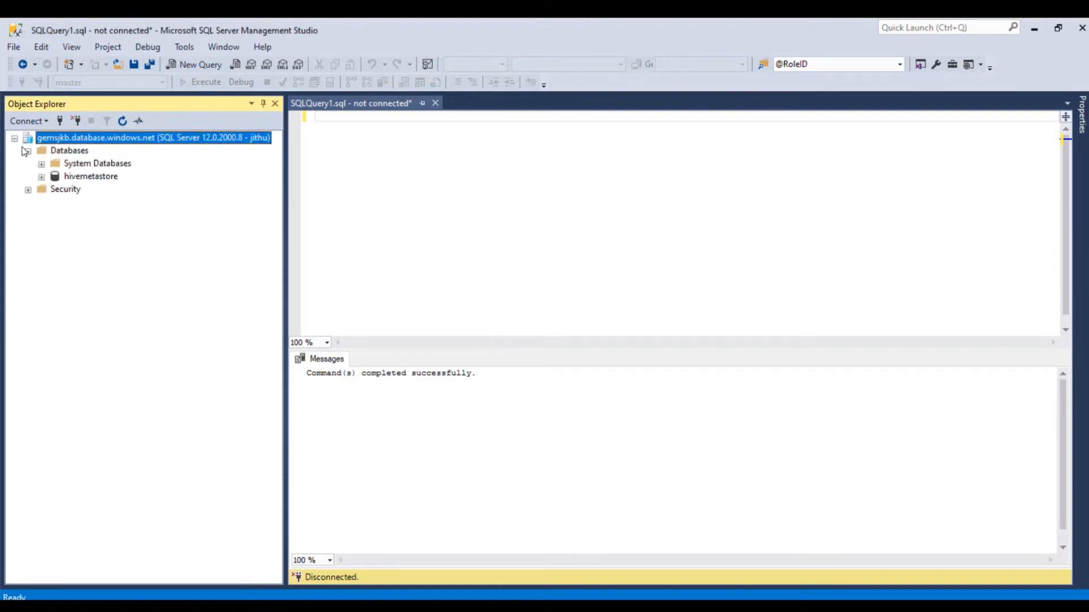
{"action": "left_click", "coordinate": [40, 176]}
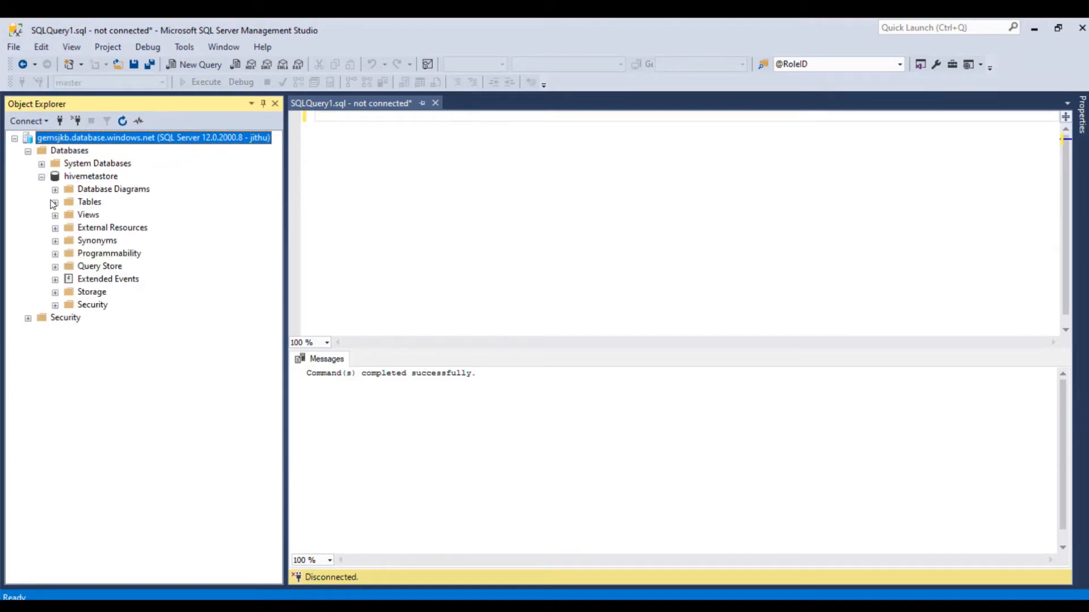
{"action": "left_click", "coordinate": [55, 203]}
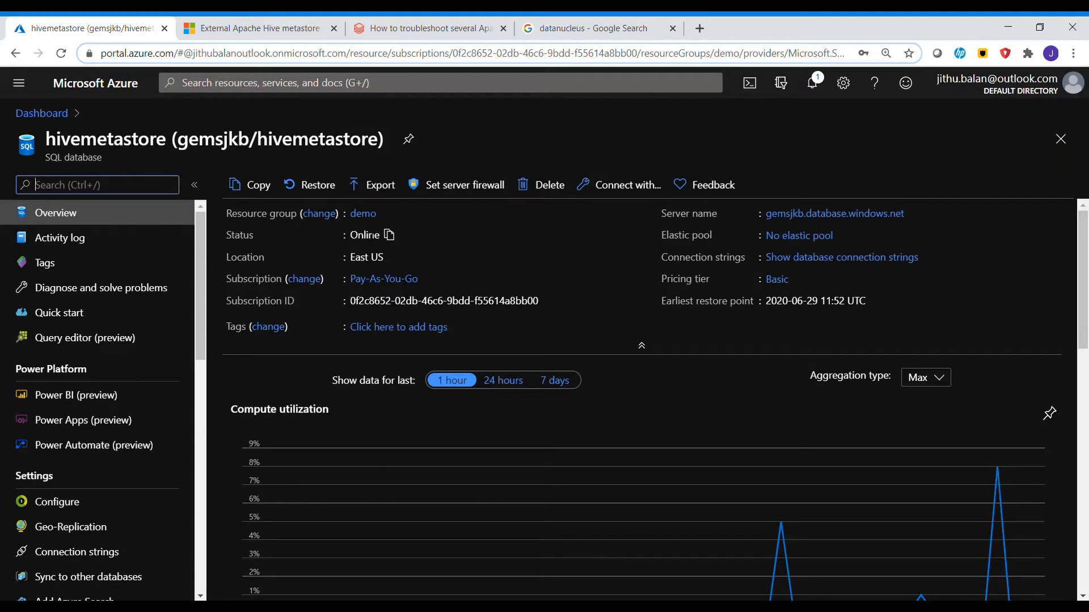
In the Azure portal, examine the firewall and virtual network settings of the gemsjkb SQL server.
{"action": "left_click", "coordinate": [814, 215]}
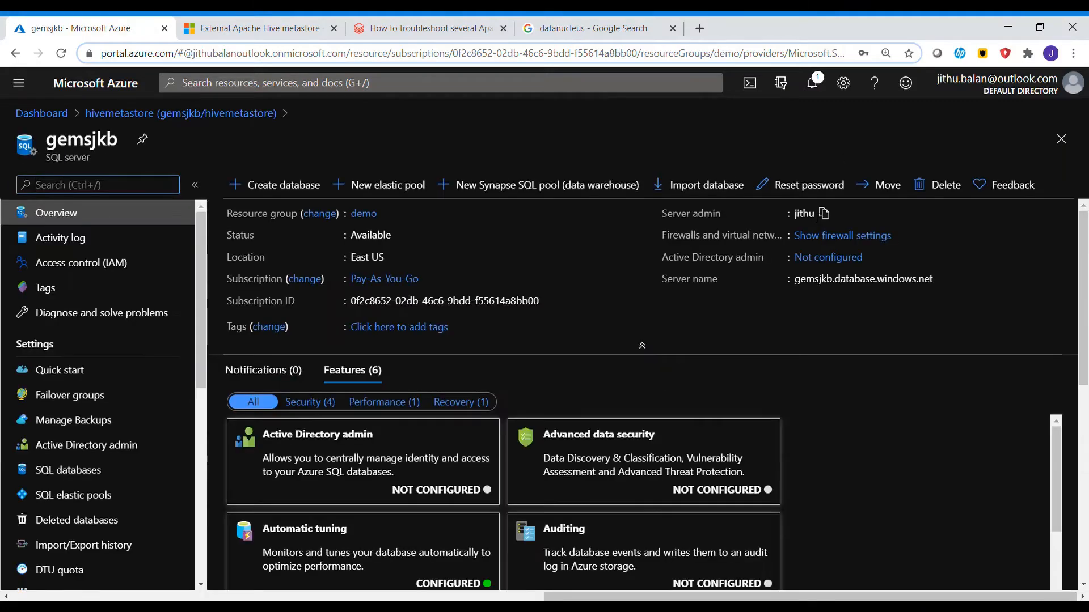
{"action": "scroll", "coordinate": [104, 395], "scroll_direction": "down", "scroll_amount": 3}
{"action": "scroll", "coordinate": [104, 397], "scroll_direction": "down", "scroll_amount": 3}
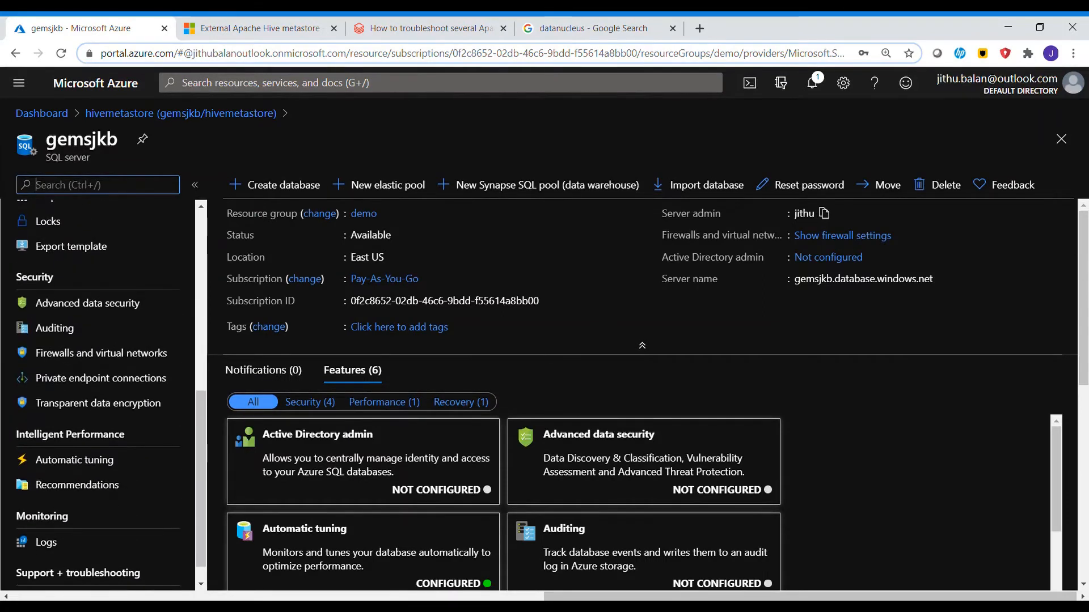
{"action": "scroll", "coordinate": [104, 397], "scroll_direction": "down", "scroll_amount": 1}
{"action": "scroll", "coordinate": [104, 397], "scroll_direction": "up", "scroll_amount": 1}
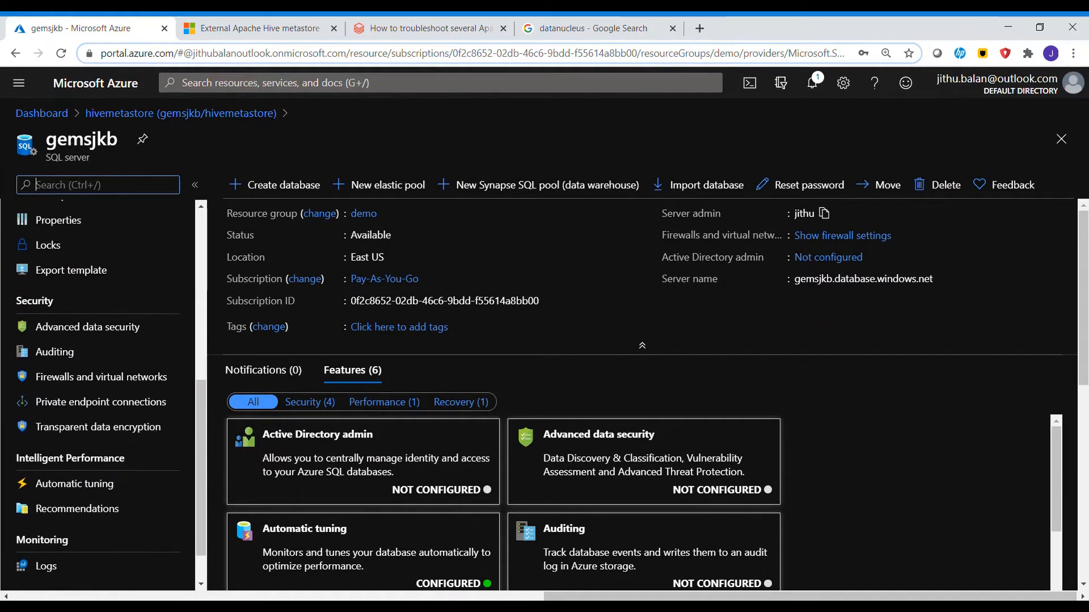
{"action": "left_click", "coordinate": [101, 378]}
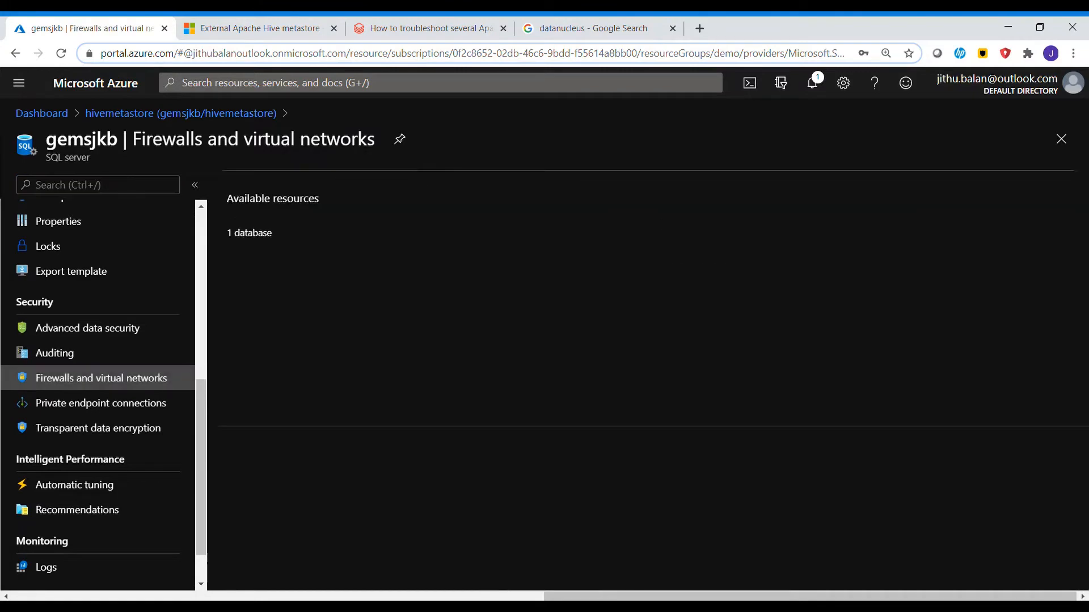
{"action": "scroll", "coordinate": [649, 394], "scroll_direction": "down", "scroll_amount": 3}
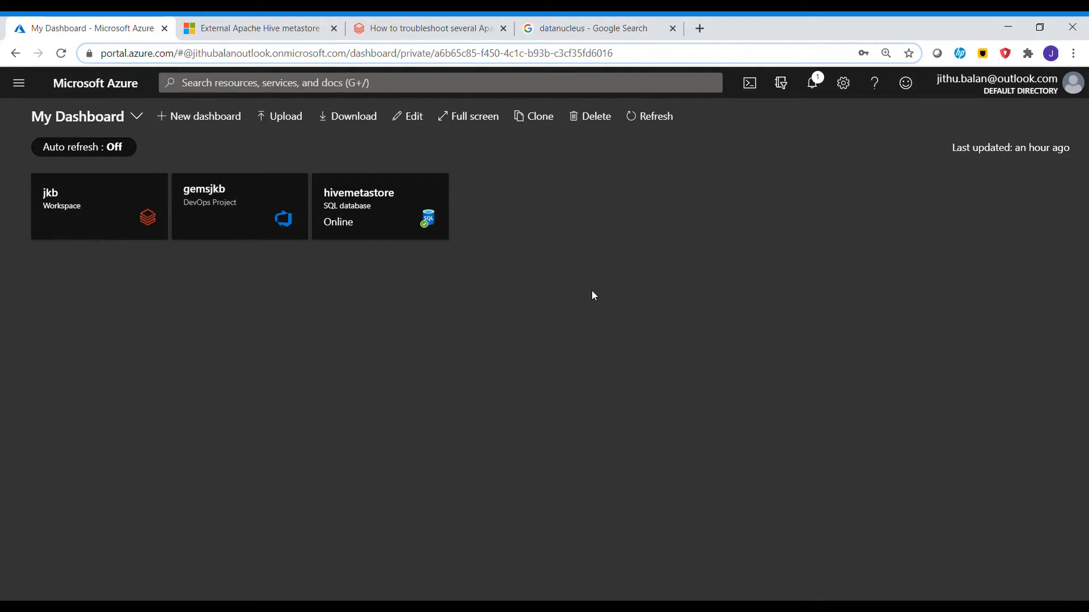
Launch the jkb Databricks workspace and start a new cluster named jkbcluster.
{"action": "left_click", "coordinate": [120, 218]}
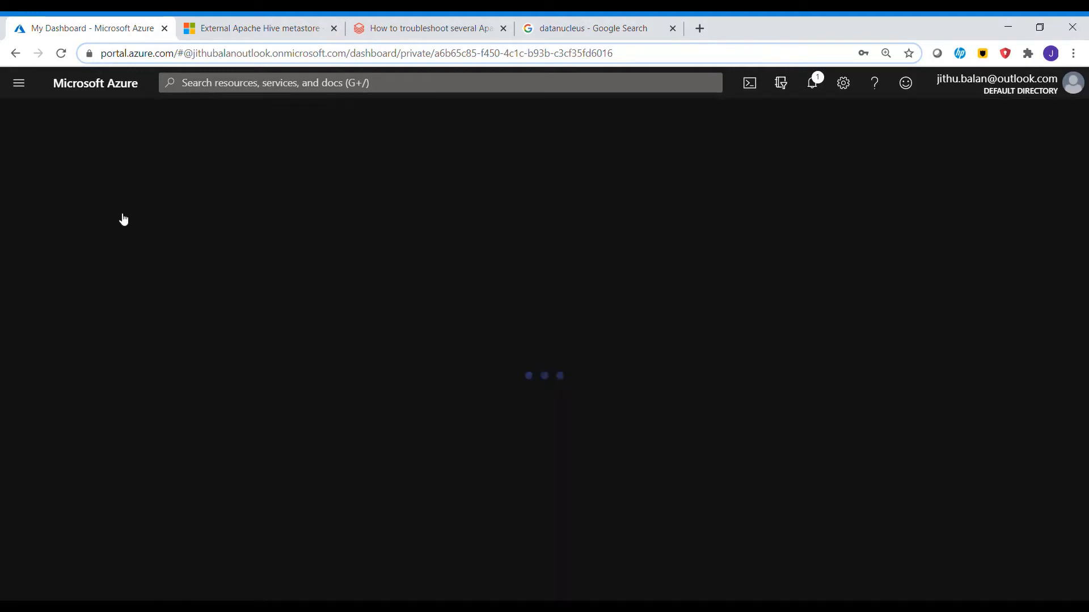
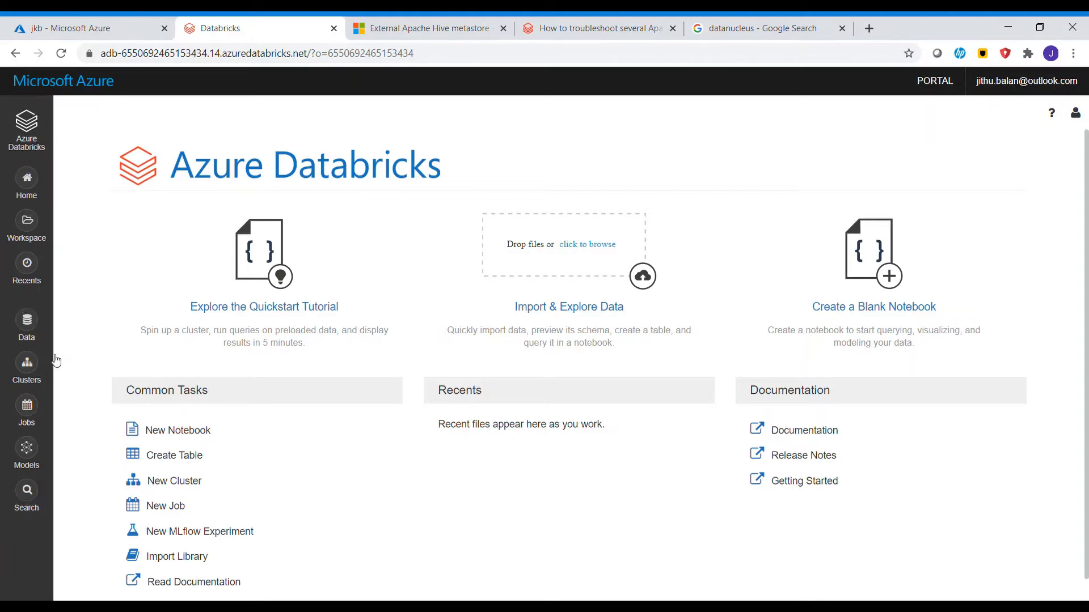
{"action": "left_click", "coordinate": [37, 369]}
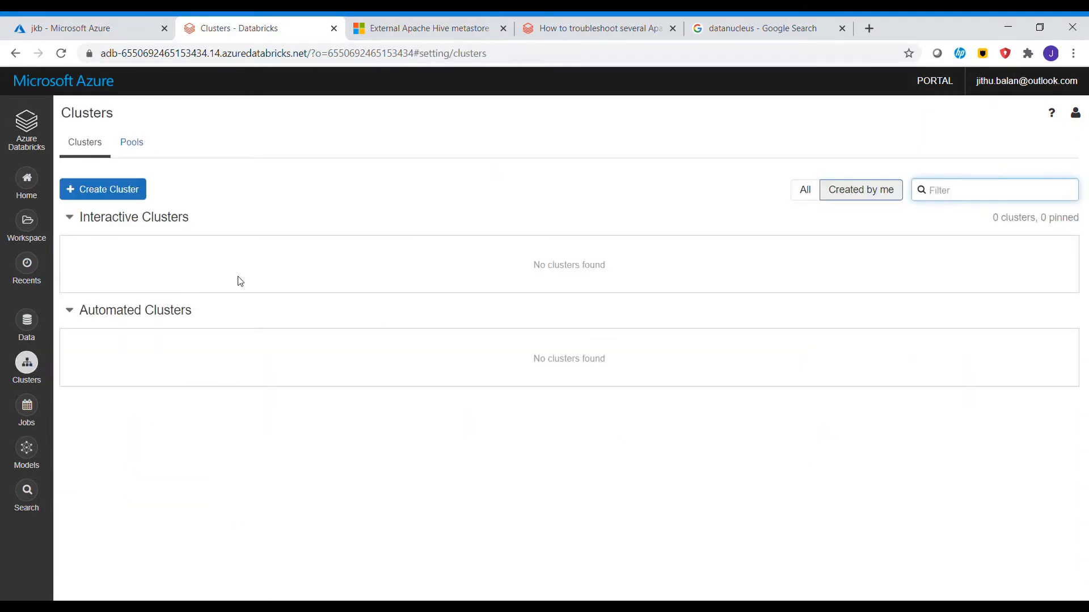
{"action": "left_click", "coordinate": [139, 193]}
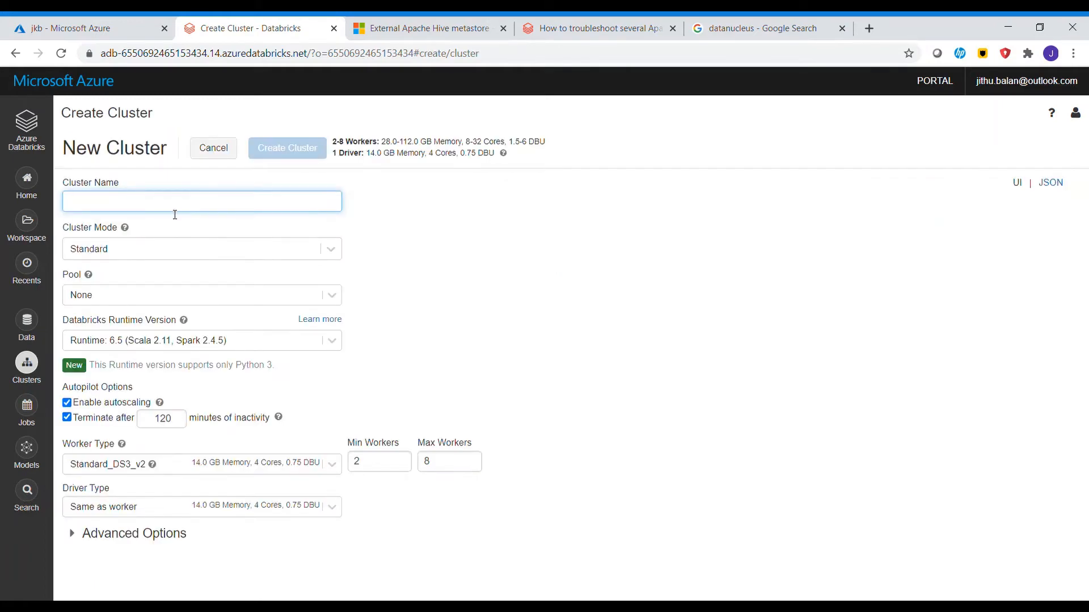
{"action": "type", "text": "jkbcluster"}
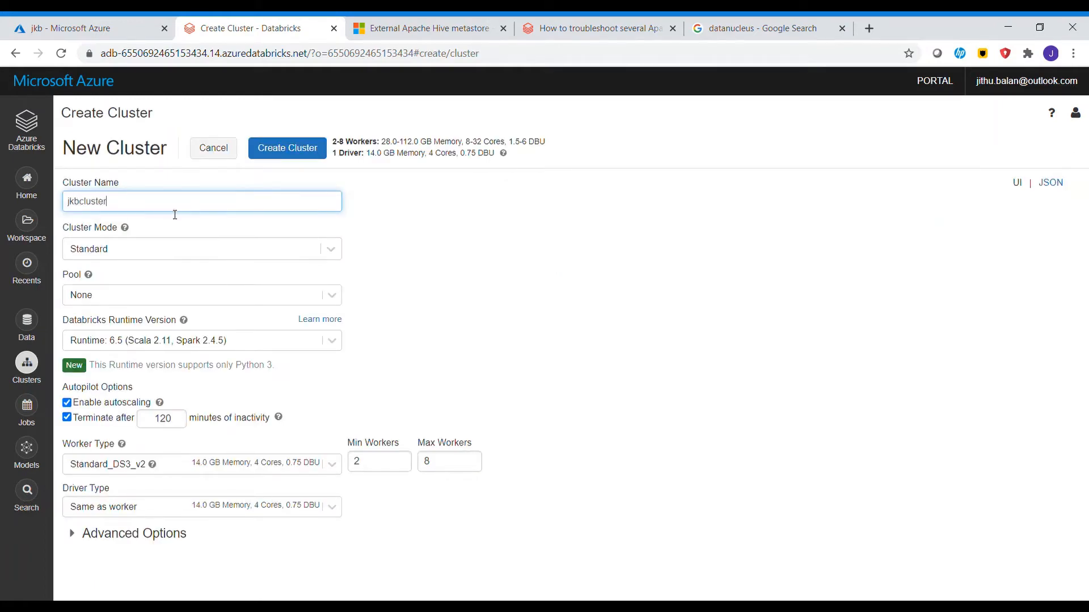
{"action": "left_click", "coordinate": [506, 248]}
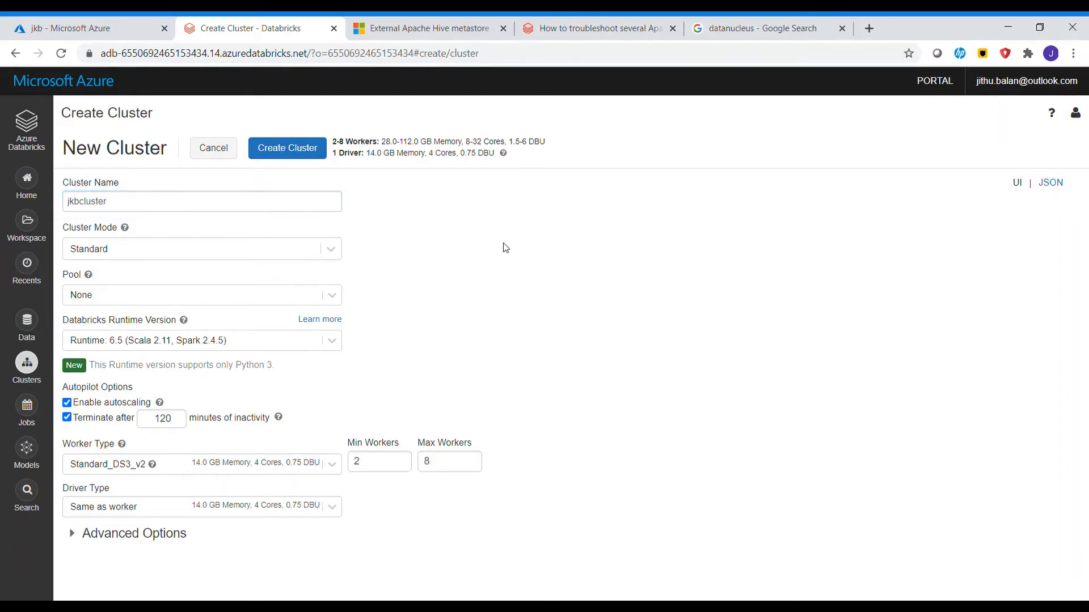
Keep the cluster mode at Standard and the Databricks runtime at 6.5 (Scala 2.11, Spark 2.4.5).
{"action": "left_click", "coordinate": [335, 257]}
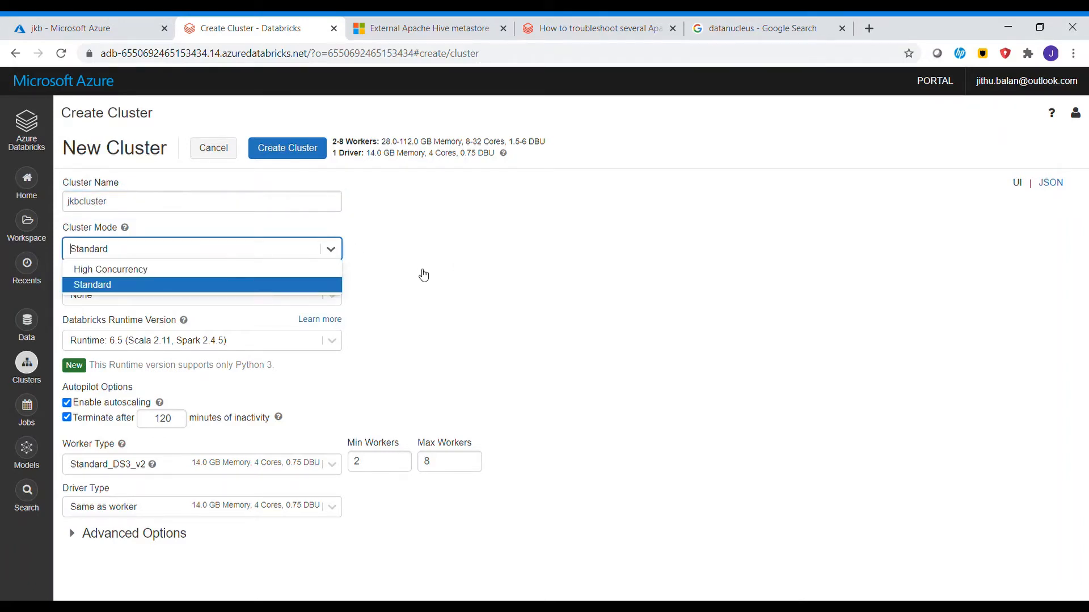
{"action": "key", "text": "Tab"}
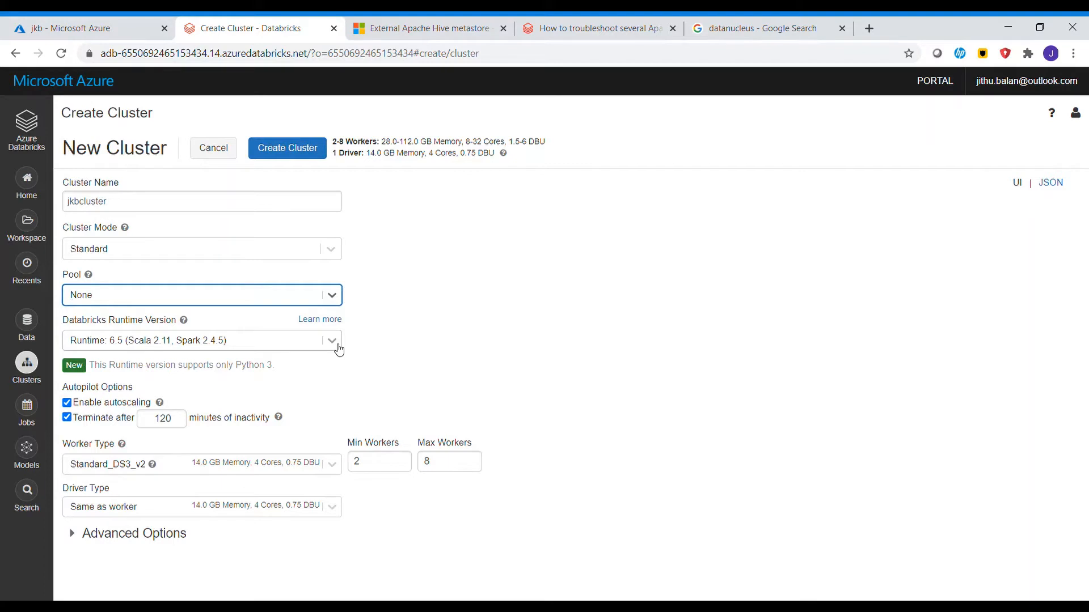
{"action": "left_click", "coordinate": [331, 341]}
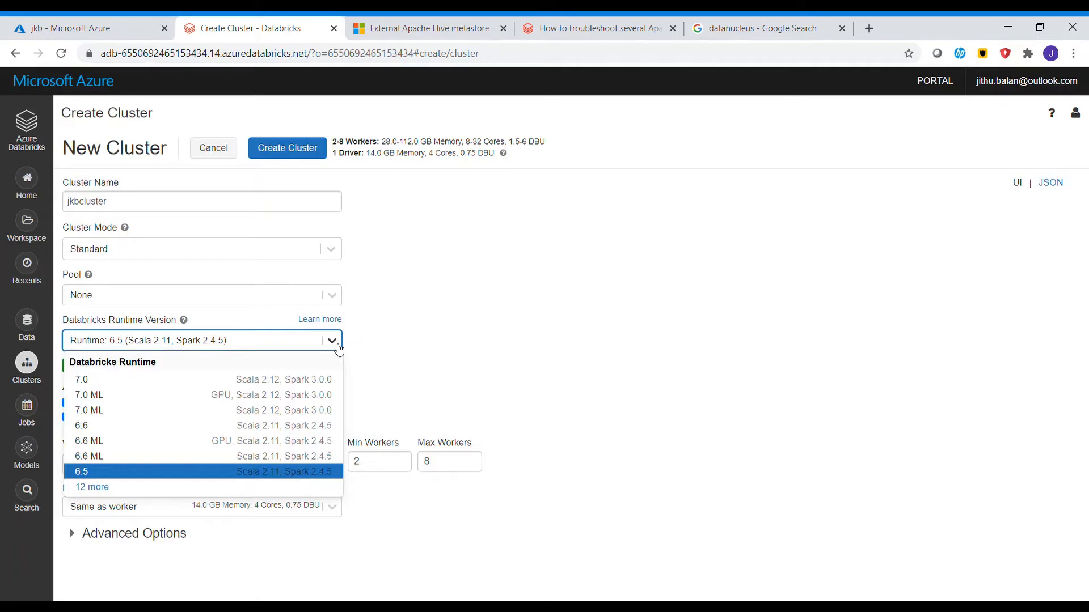
{"action": "left_click", "coordinate": [154, 480]}
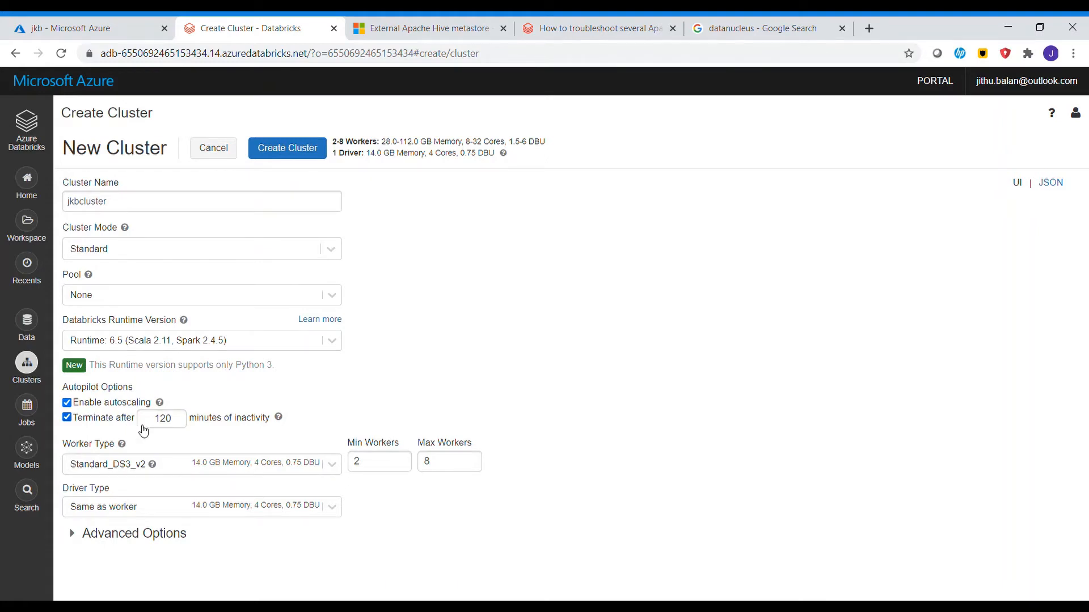
Set the cluster to terminate after 60 minutes of inactivity.
{"action": "left_click", "coordinate": [176, 428]}
{"action": "key", "text": "BackSpace"}
{"action": "key", "text": "BackSpace"}
{"action": "key", "text": "BackSpace"}
{"action": "type", "text": "60"}
{"action": "left_click", "coordinate": [513, 340]}
Set the cluster's maximum number of workers to 3.
{"action": "left_click", "coordinate": [453, 463]}
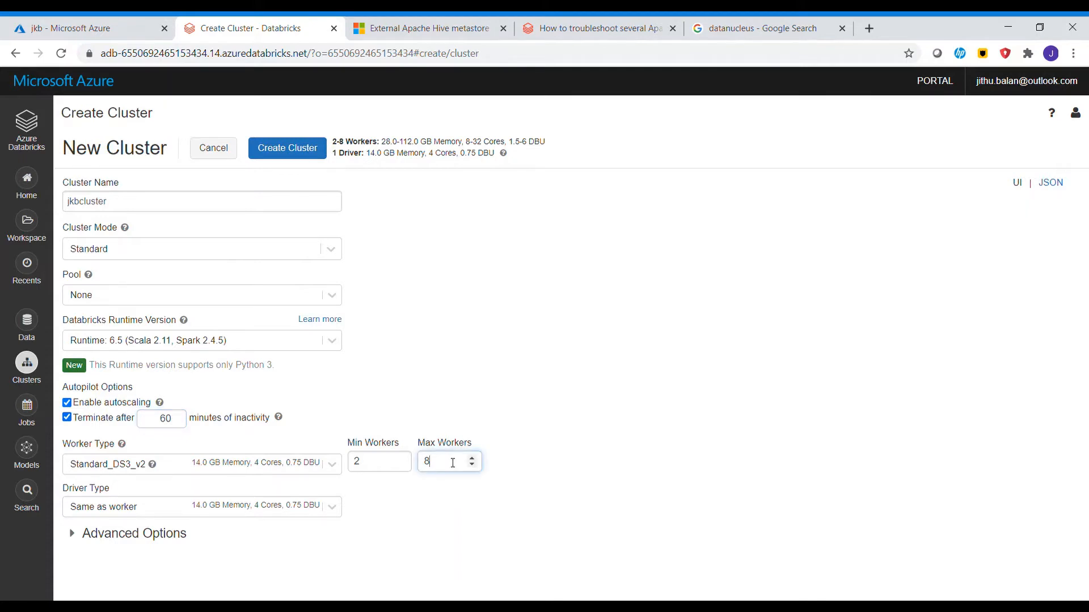
{"action": "key", "text": "BackSpace"}
{"action": "type", "text": "03"}
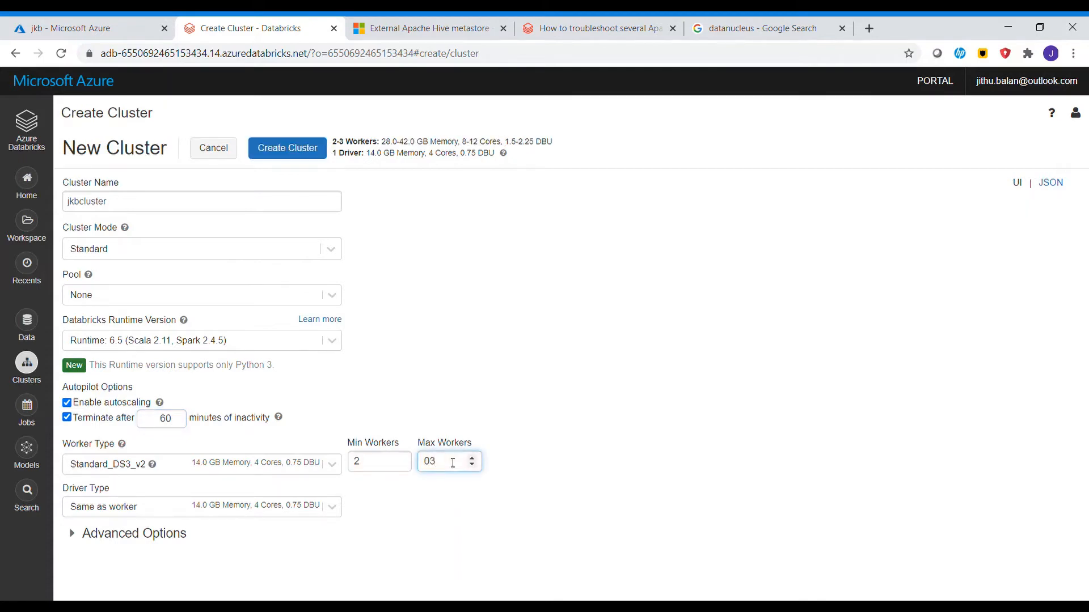
{"action": "key", "text": "BackSpace"}
{"action": "key", "text": "Tab"}
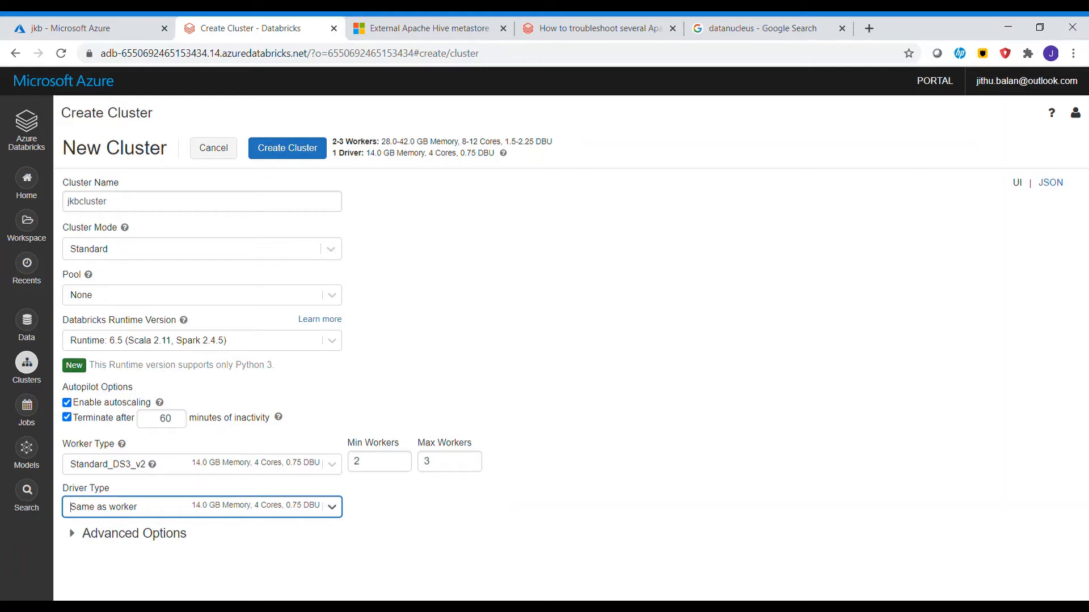
Copy the Hive configuration options from the External Hive metastore documentation into the cluster's Spark Config.
{"action": "left_click", "coordinate": [74, 535]}
{"action": "scroll", "coordinate": [76, 539], "scroll_direction": "down", "scroll_amount": 6}
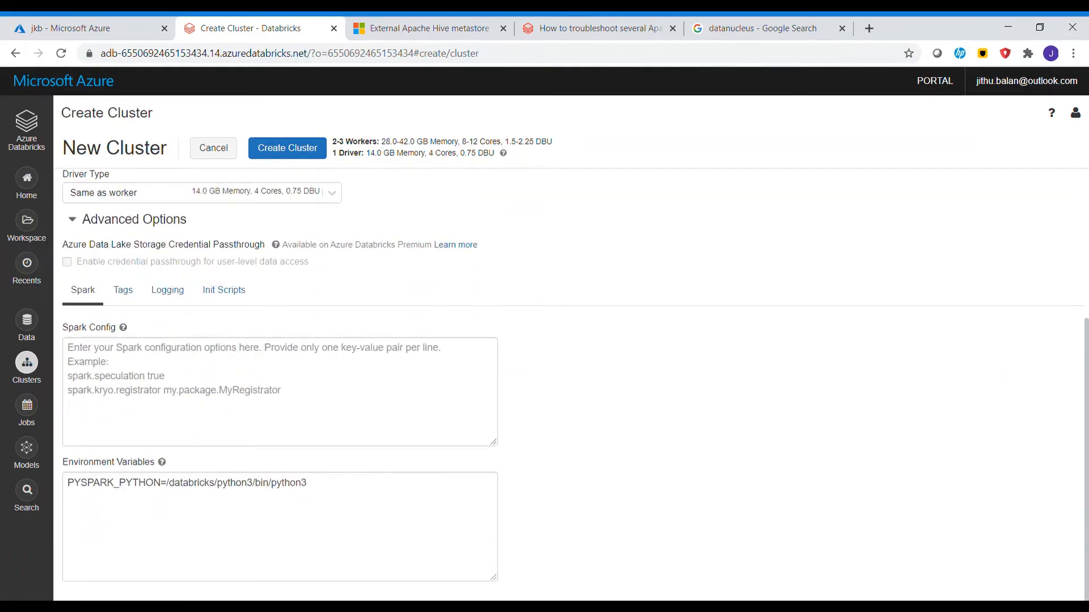
{"action": "left_click", "coordinate": [221, 386]}
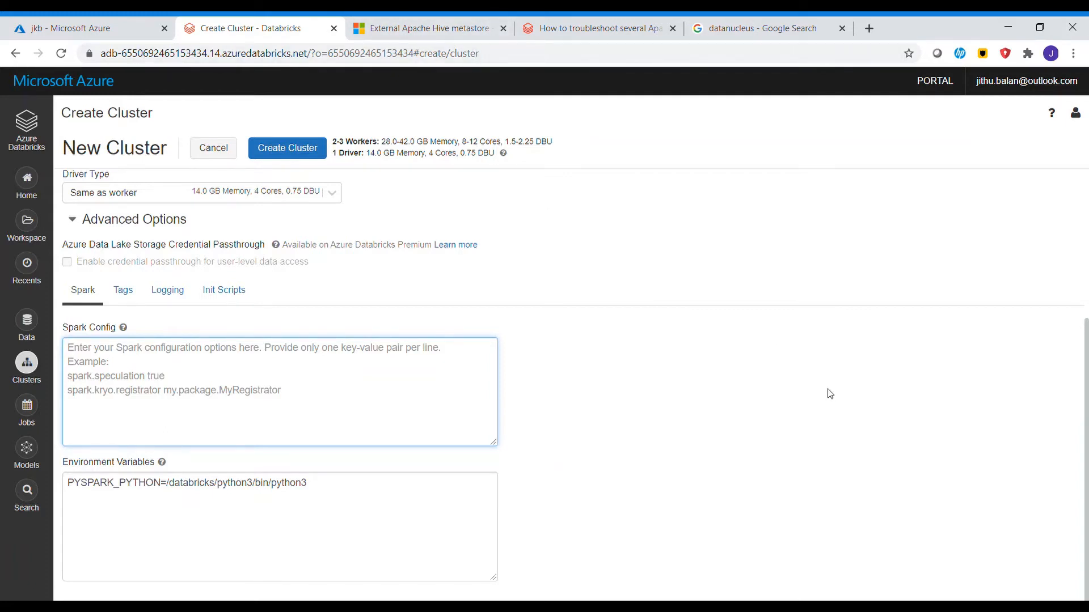
{"action": "key", "text": "ctrl+Tab"}
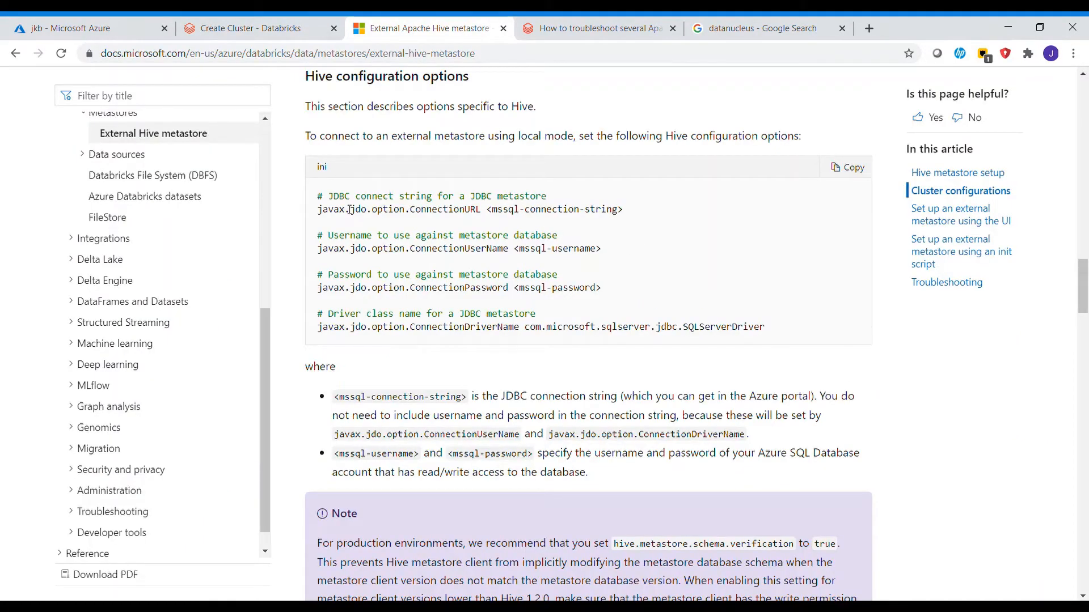
{"action": "left_click", "coordinate": [859, 172]}
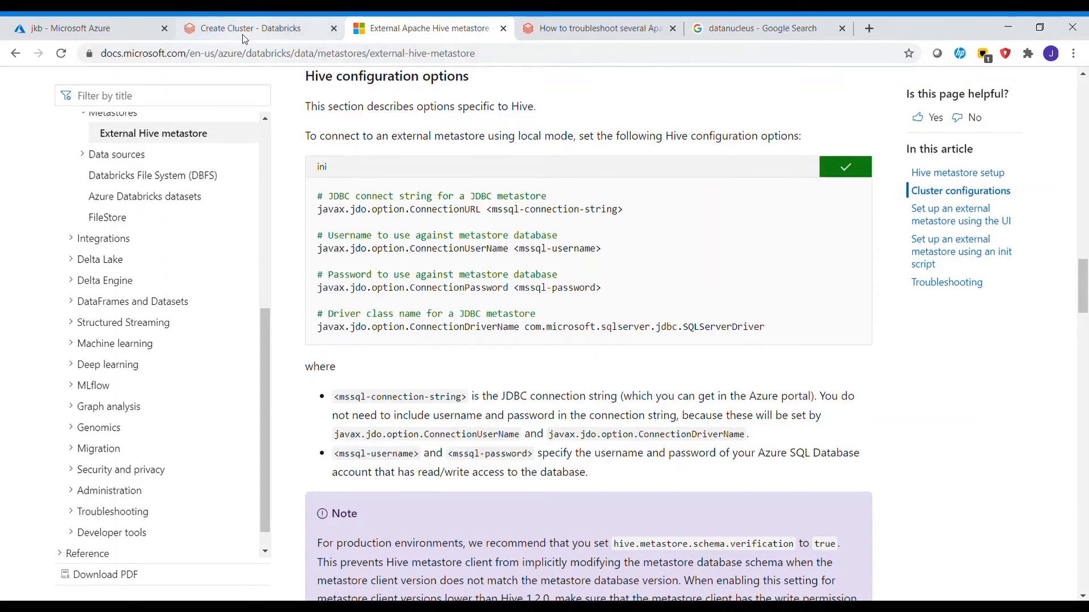
{"action": "left_click", "coordinate": [266, 29]}
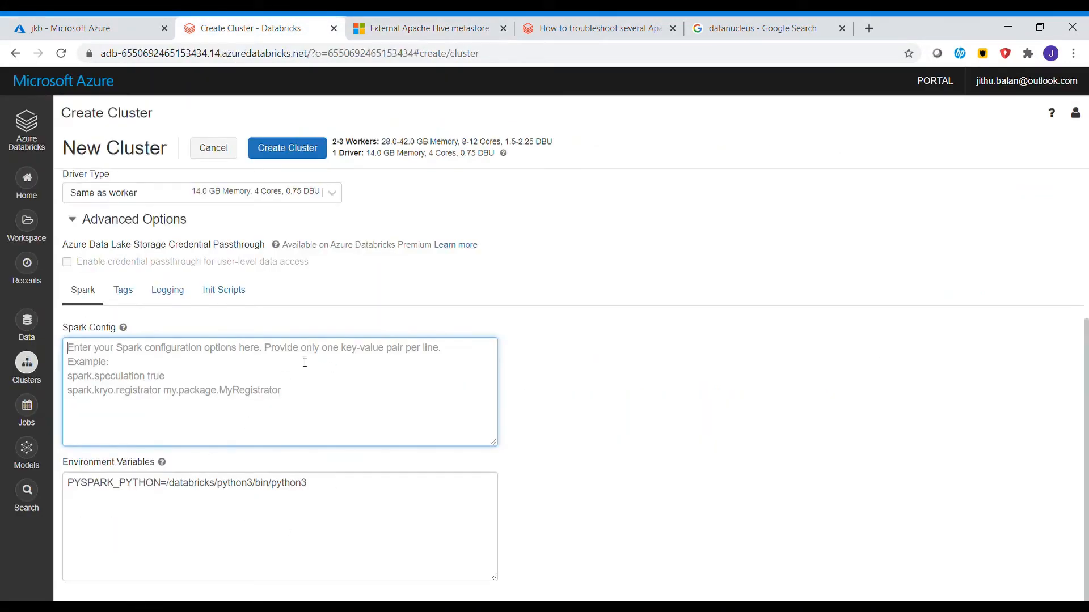
{"action": "key", "text": "ctrl+v"}
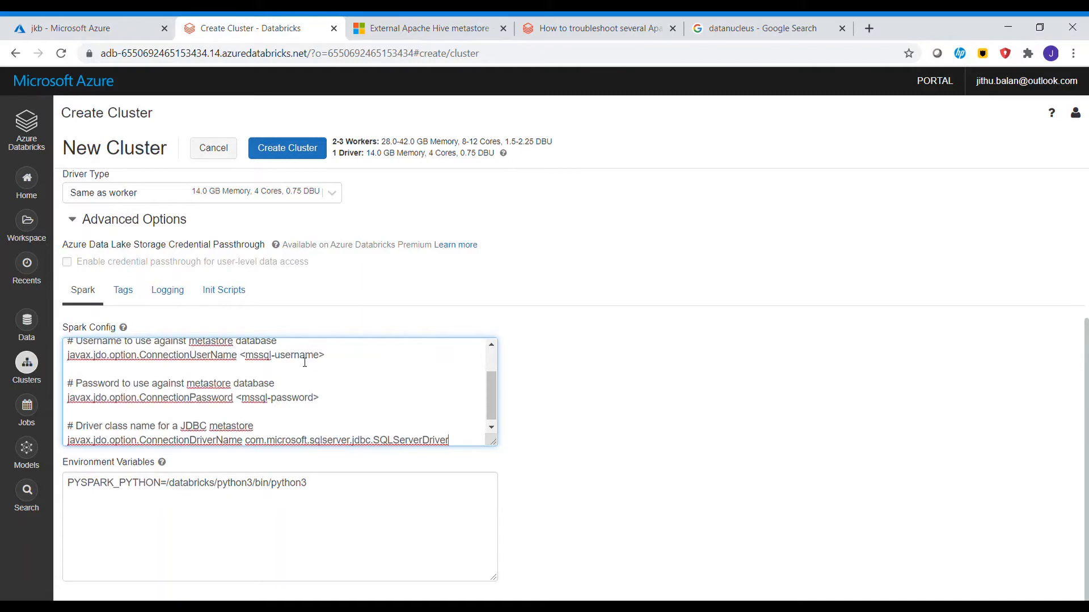
{"action": "scroll", "coordinate": [304, 362], "scroll_direction": "up", "scroll_amount": 1}
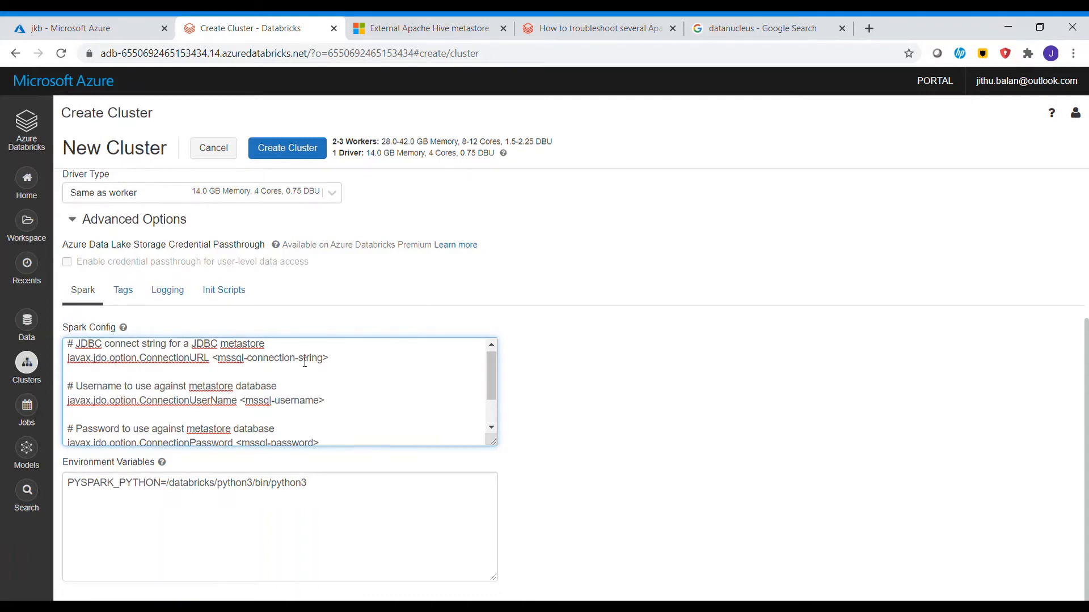
Switch to the Azure portal and copy the server, port and Initial Catalog portion of the hivemetastore database's ADO.NET connection string.
{"action": "left_click", "coordinate": [106, 17]}
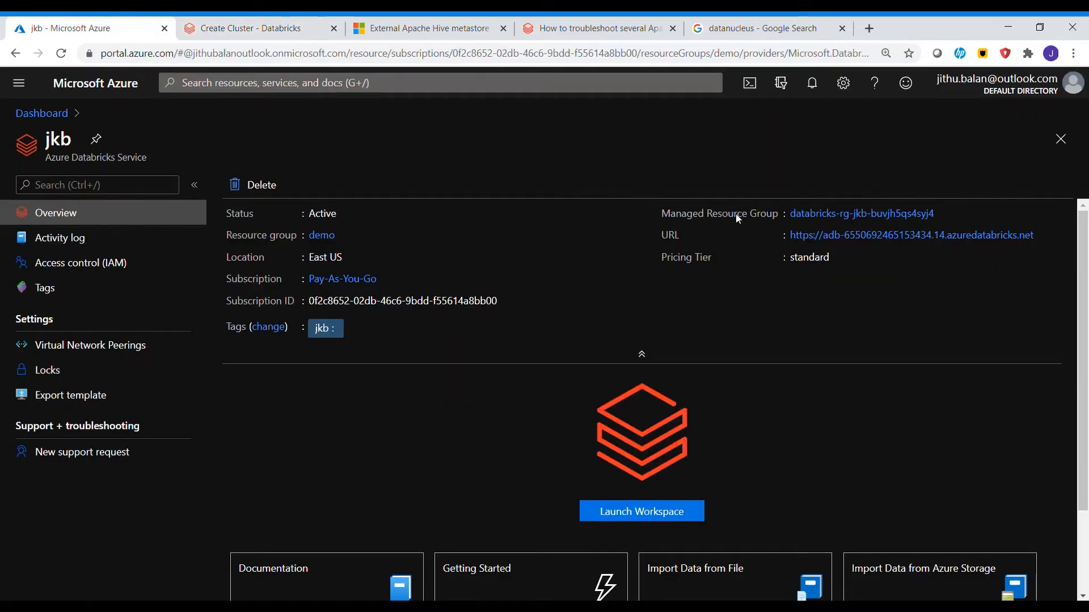
{"action": "left_click", "coordinate": [1061, 139]}
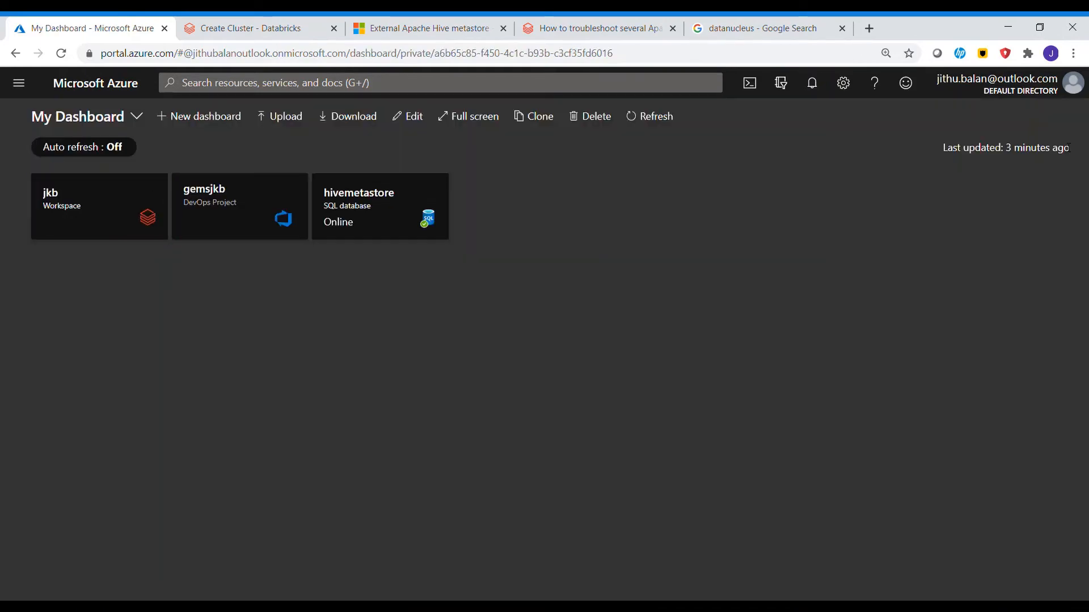
{"action": "left_click", "coordinate": [374, 225]}
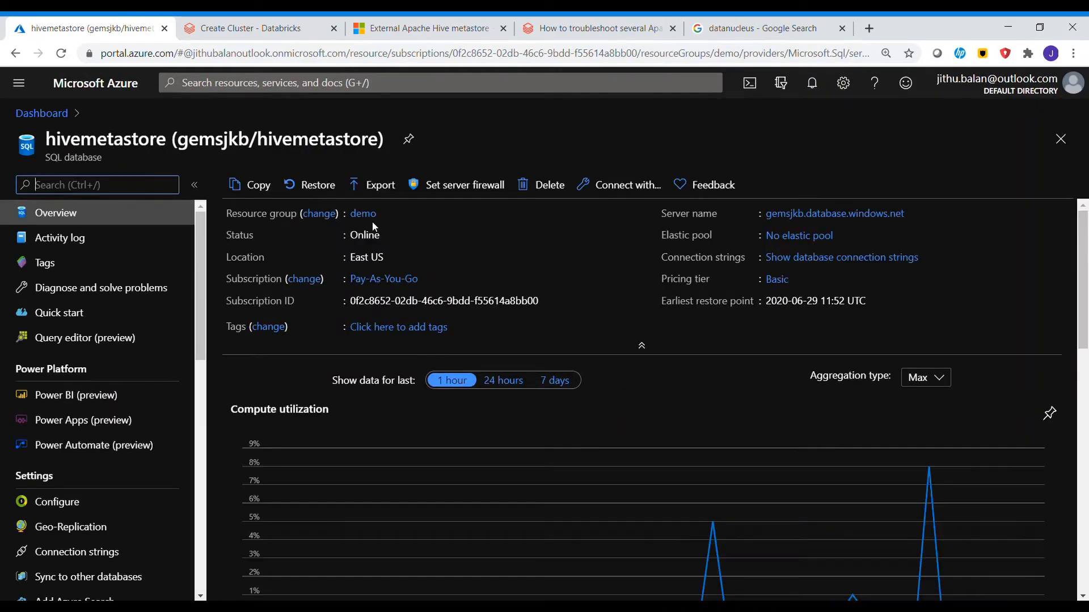
{"action": "scroll", "coordinate": [199, 323], "scroll_direction": "down", "scroll_amount": 1}
{"action": "scroll", "coordinate": [199, 329], "scroll_direction": "down", "scroll_amount": 3}
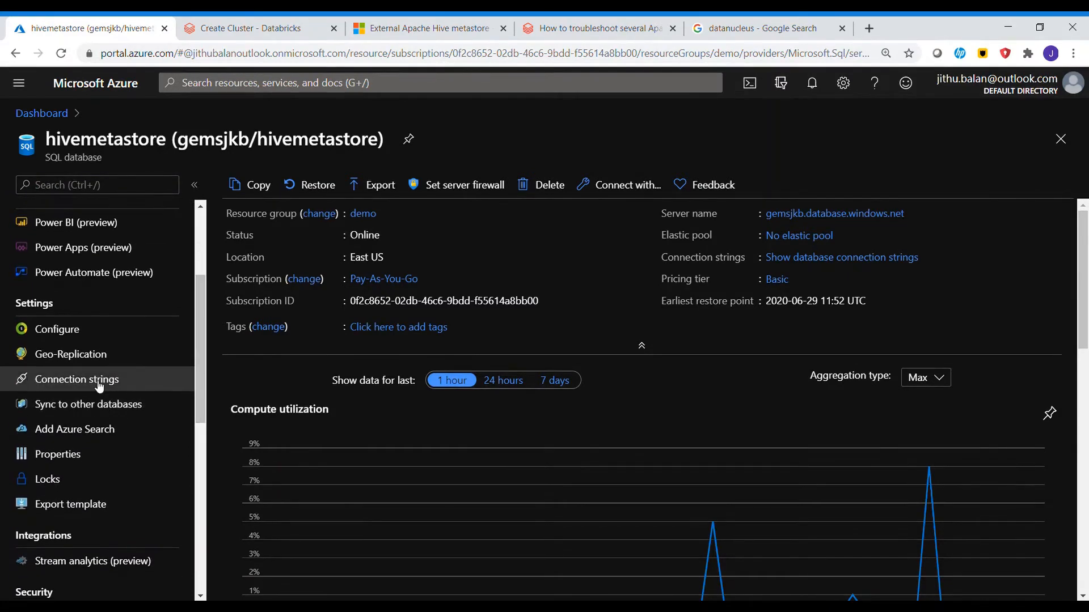
{"action": "left_click", "coordinate": [99, 386]}
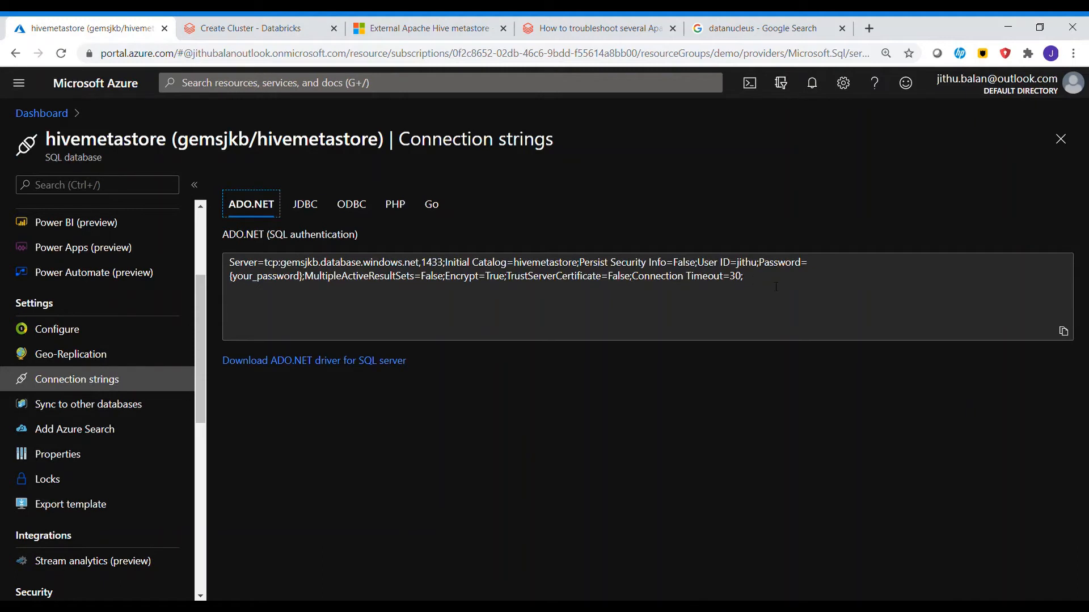
{"action": "left_click", "coordinate": [1065, 331]}
{"action": "left_click", "coordinate": [546, 267]}
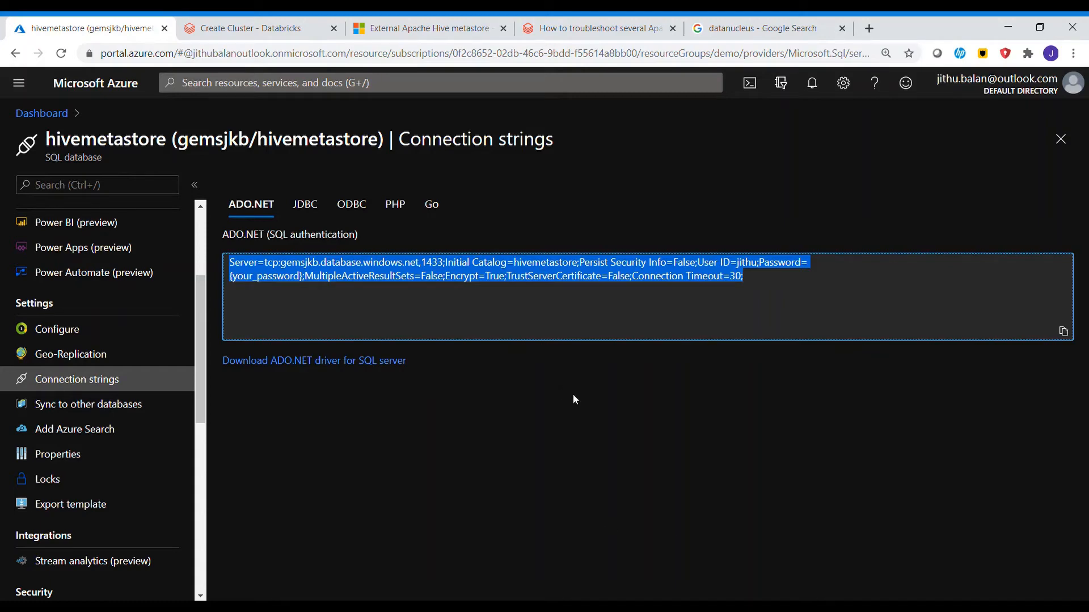
{"action": "left_click_drag", "start_coordinate": [280, 262], "coordinate": [577, 262]}
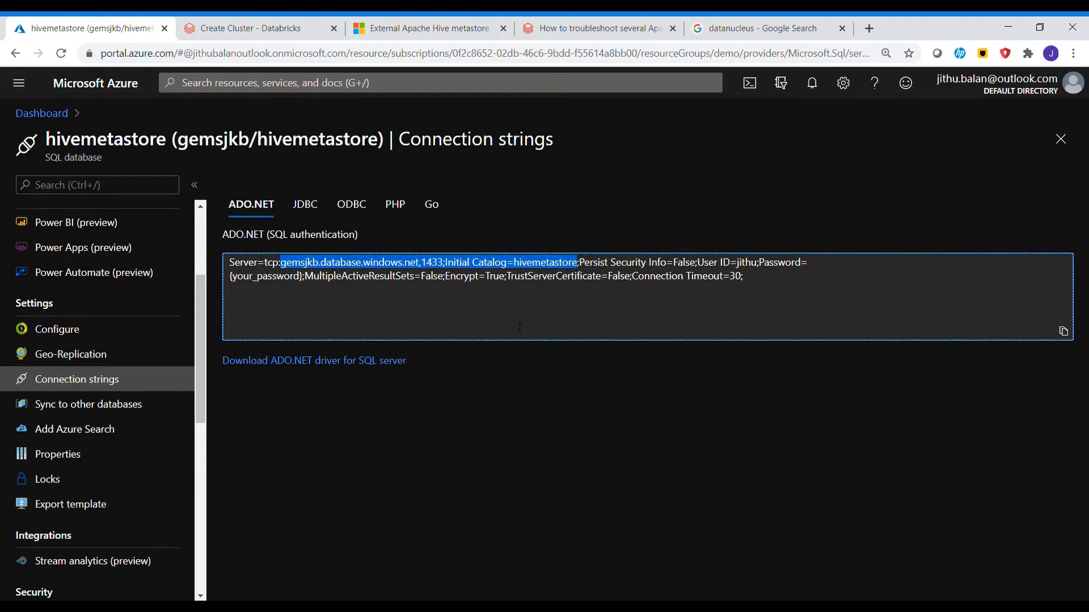
Replace the ConnectionURL placeholder in the cluster's Spark Config with gemsjkb.database.windows.net,1433;Initial Catalog=hivemetastore.
{"action": "left_click", "coordinate": [215, 23]}
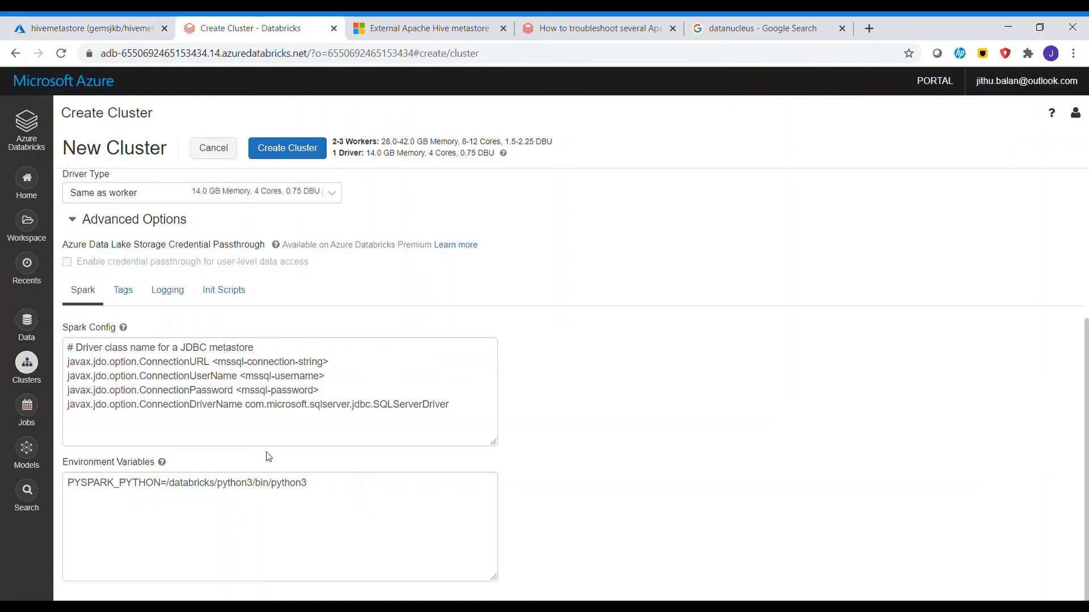
{"action": "left_click_drag", "start_coordinate": [306, 367], "coordinate": [332, 370]}
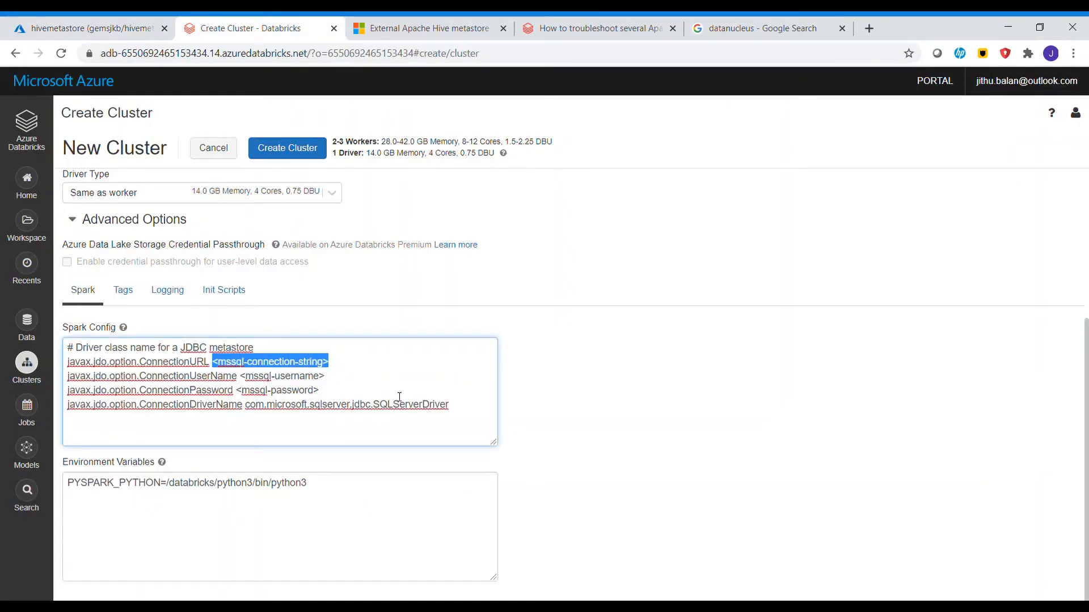
{"action": "key", "text": "ctrl+v"}
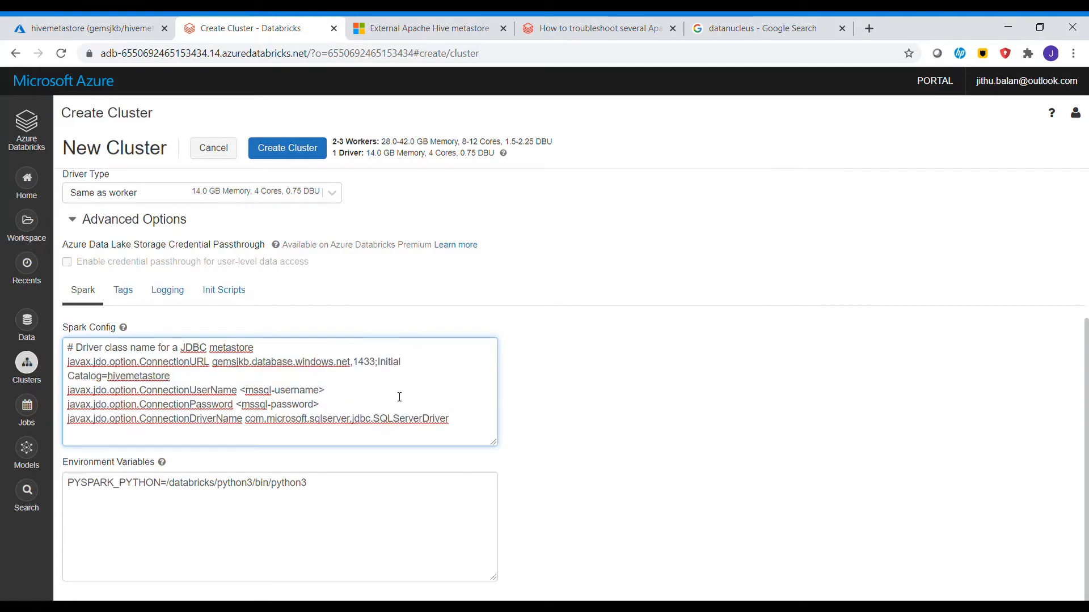
Fill in the SQL username and paste the database password in place of the ConnectionUserName and ConnectionPassword placeholders.
{"action": "left_click_drag", "start_coordinate": [244, 394], "coordinate": [326, 396]}
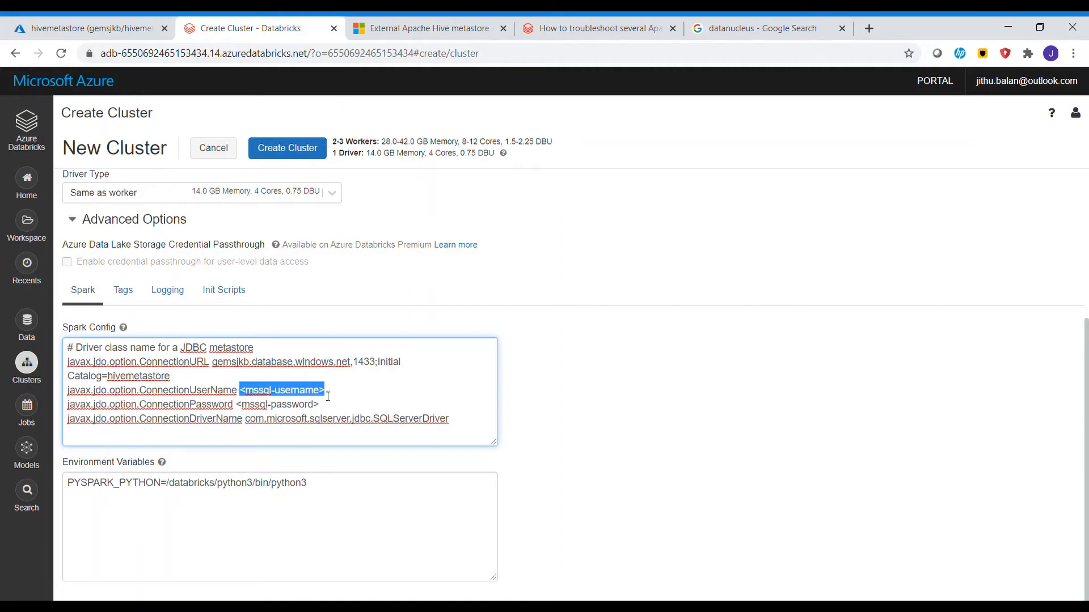
{"action": "type", "text": "jithu"}
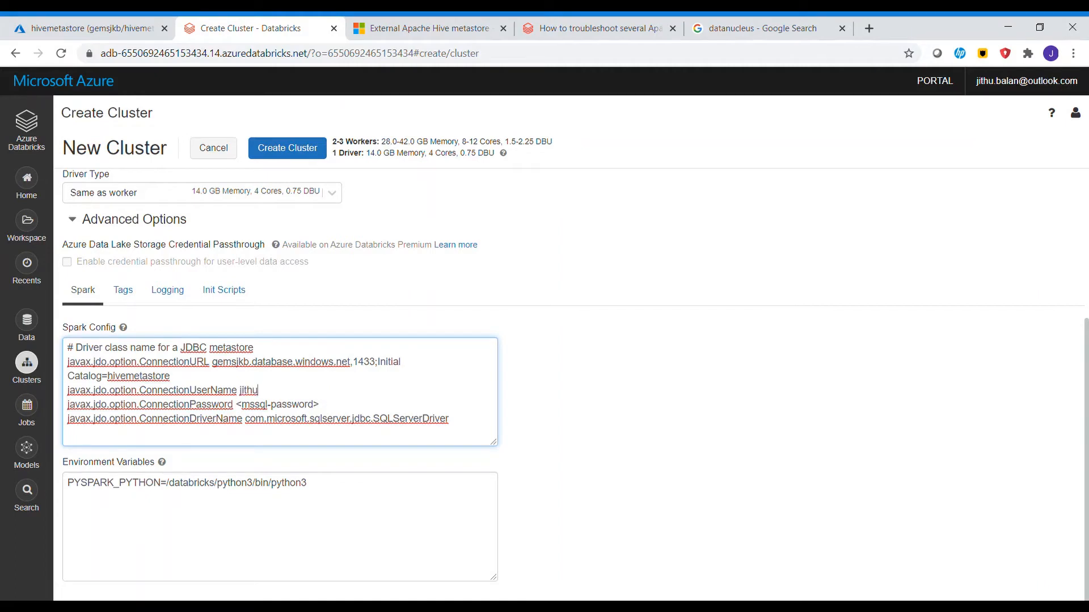
{"action": "key", "text": "alt+Tab"}
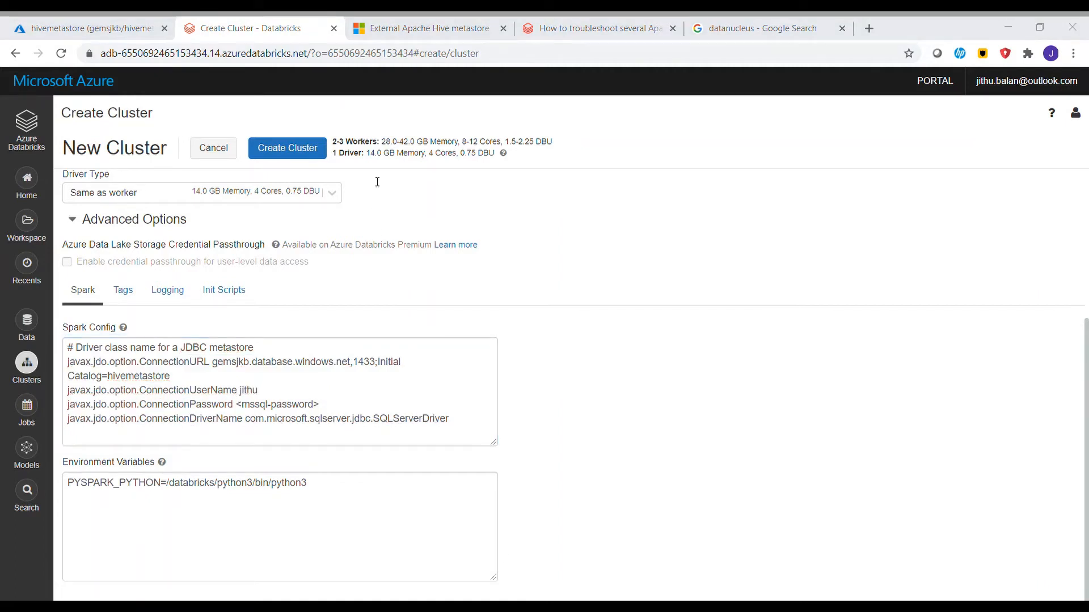
{"action": "key", "text": "alt+Tab"}
{"action": "left_click_drag", "start_coordinate": [236, 408], "coordinate": [322, 409]}
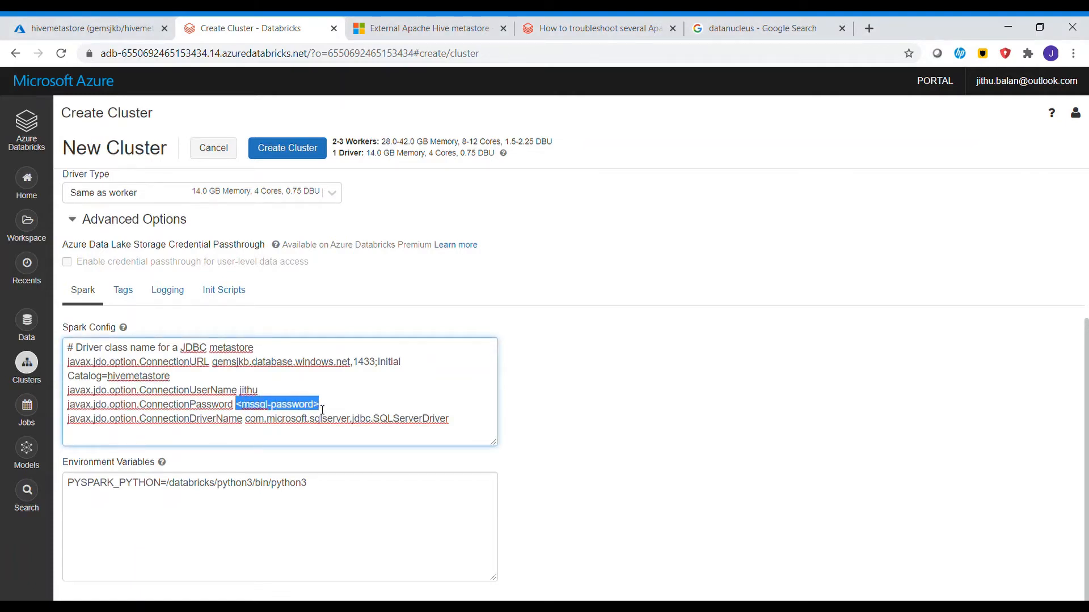
{"action": "key", "text": "ctrl+v"}
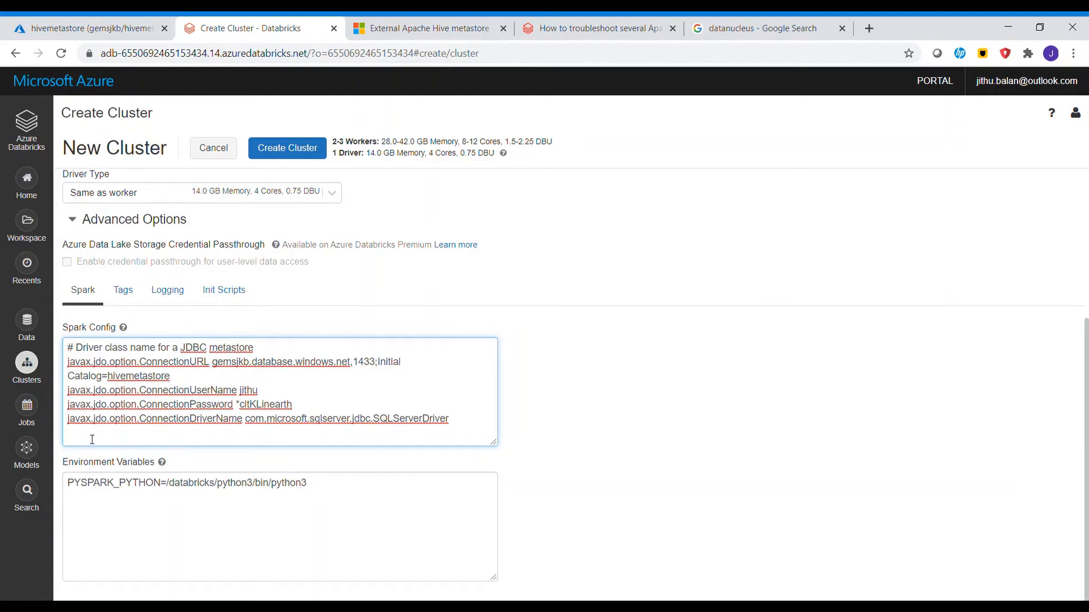
Keep the SQLServerDriver class as the ConnectionDriverName and create jkbcluster with this Spark configuration.
{"action": "left_click_drag", "start_coordinate": [154, 424], "coordinate": [274, 426]}
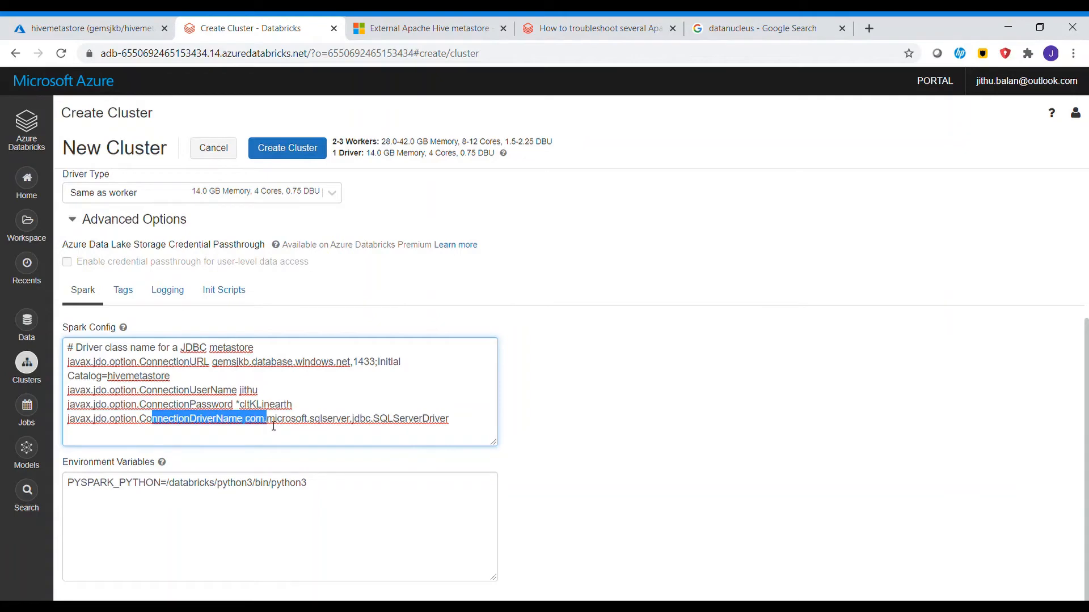
{"action": "left_click", "coordinate": [383, 427]}
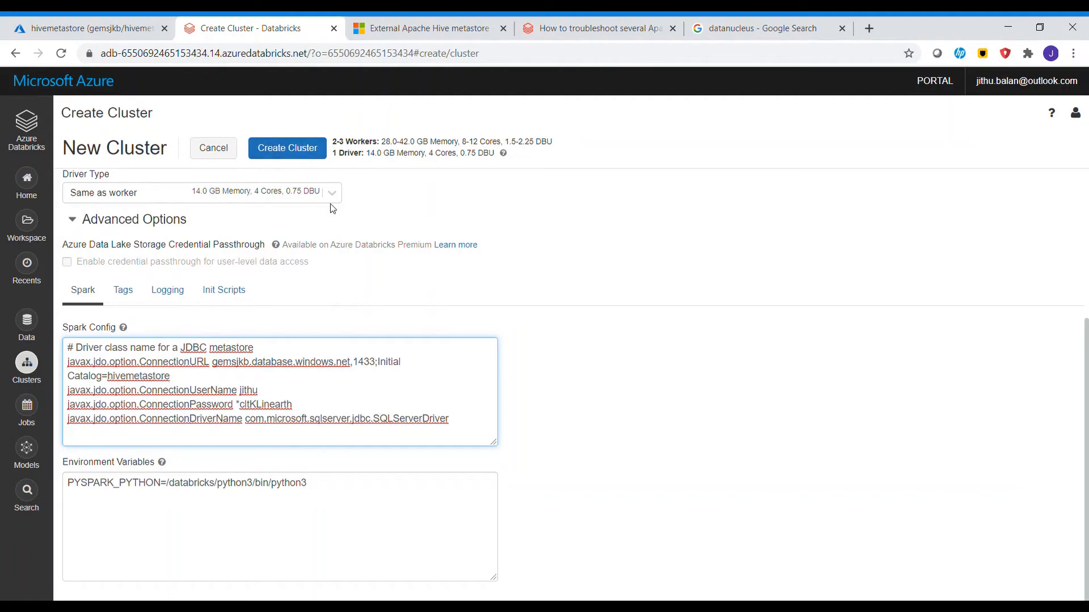
{"action": "left_click", "coordinate": [311, 151]}
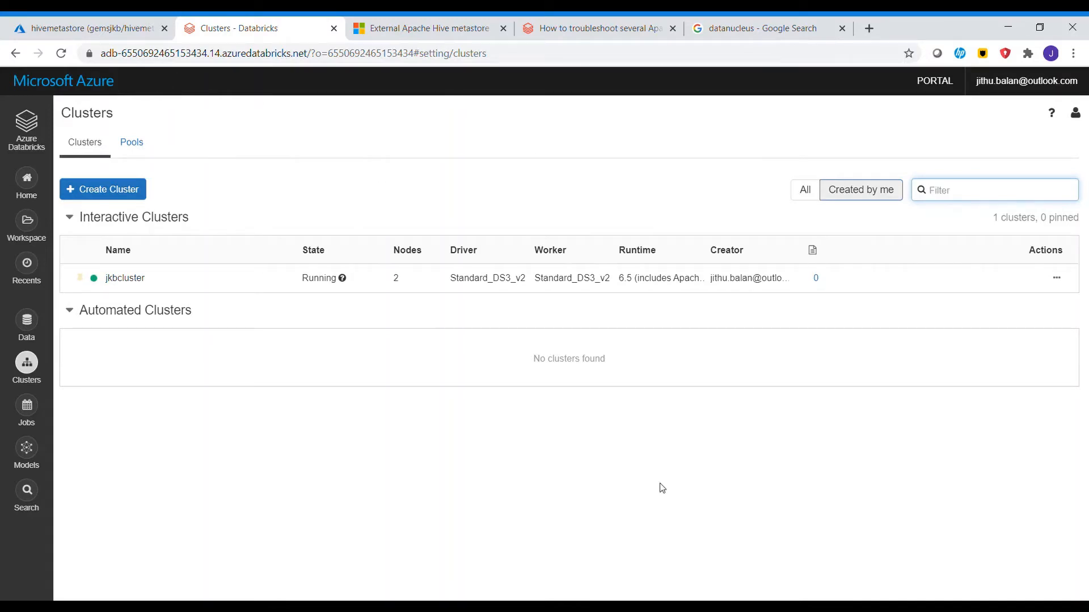
Create a notebook named metastore in the user's home folder, with SQL as default language and jkbcluster attached.
{"action": "left_click", "coordinate": [35, 223]}
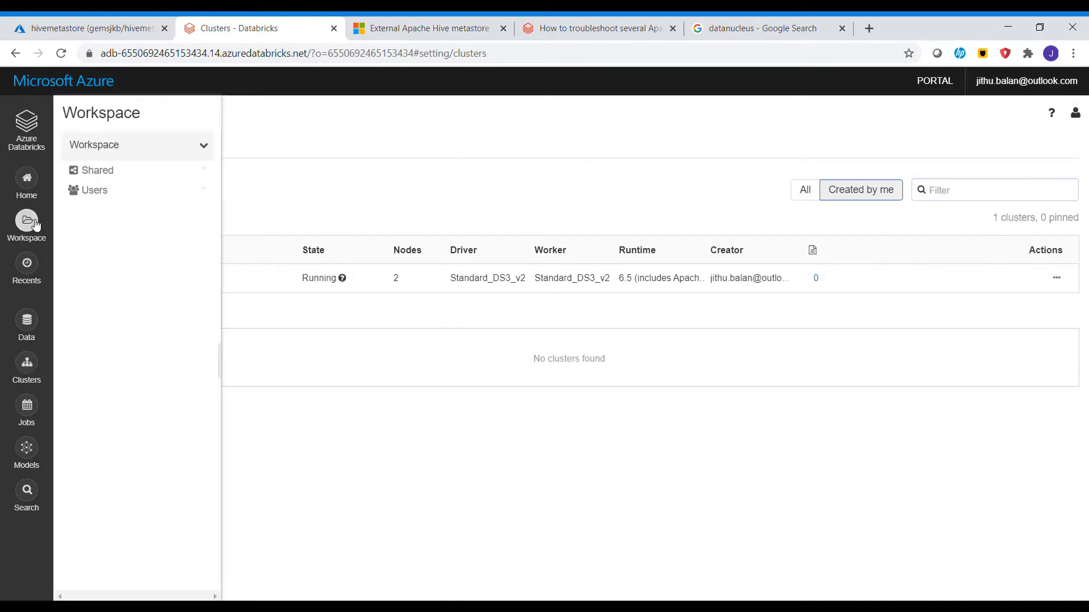
{"action": "left_click", "coordinate": [154, 197]}
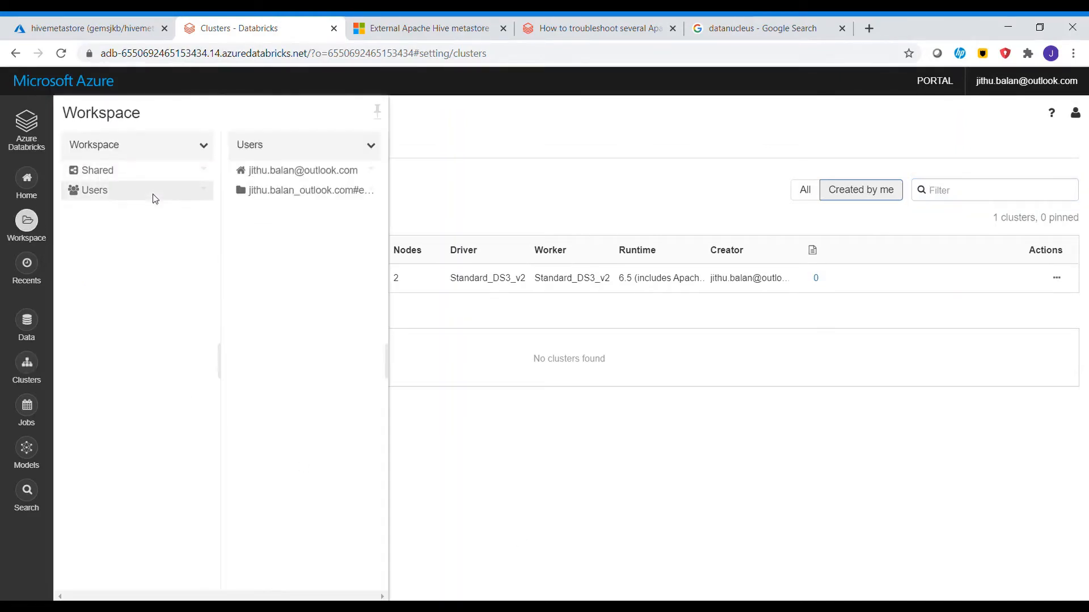
{"action": "left_click", "coordinate": [371, 170]}
{"action": "mouse_move", "coordinate": [431, 193]}
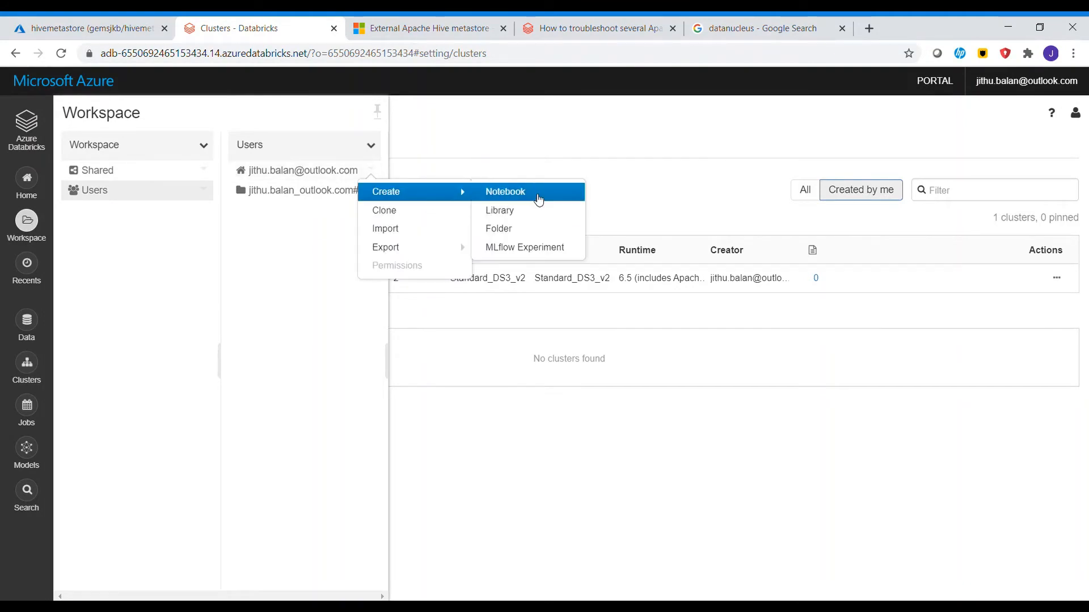
{"action": "left_click", "coordinate": [536, 192]}
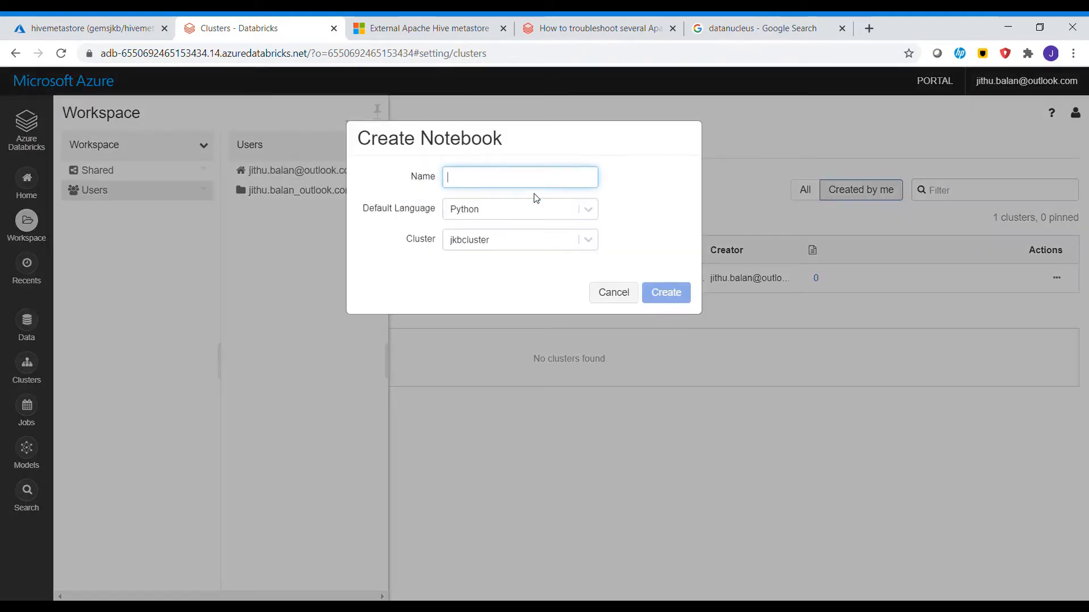
{"action": "left_click", "coordinate": [592, 213]}
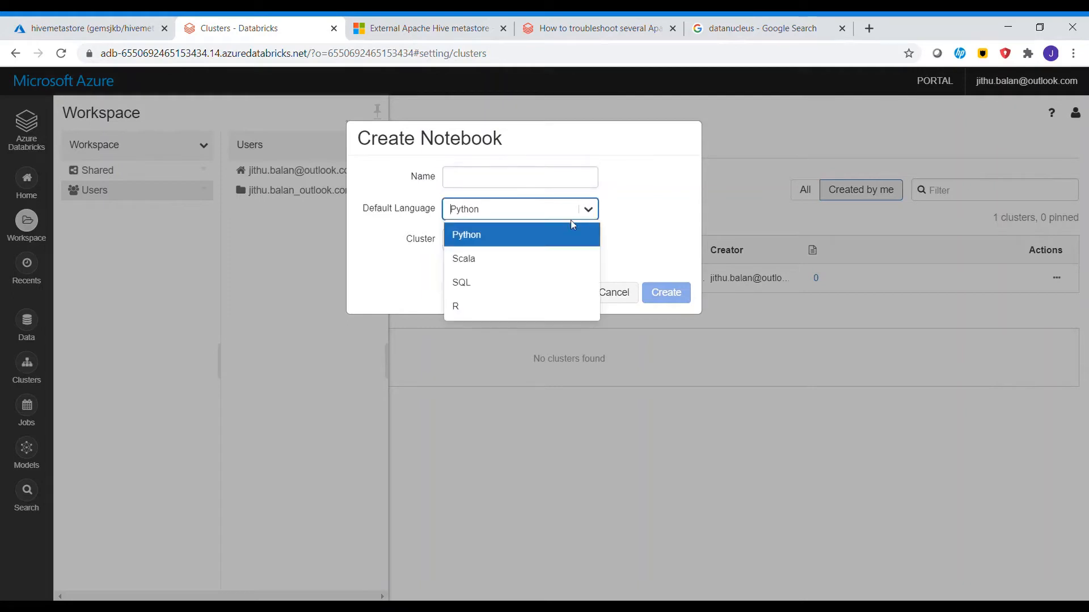
{"action": "left_click", "coordinate": [546, 282]}
{"action": "left_click", "coordinate": [531, 178]}
{"action": "type", "text": "metastore"}
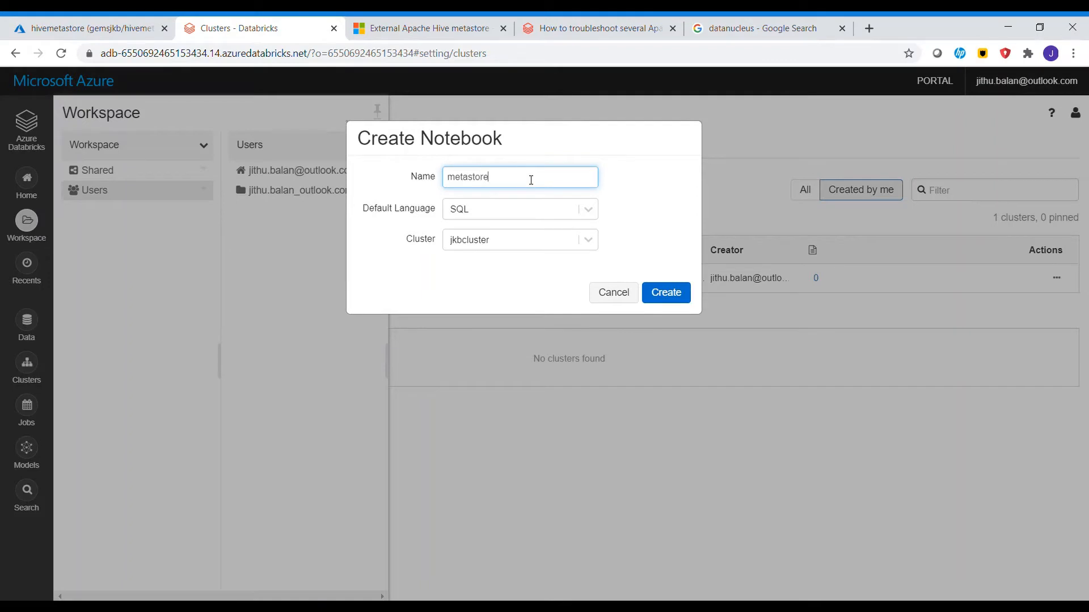
{"action": "left_click", "coordinate": [681, 297]}
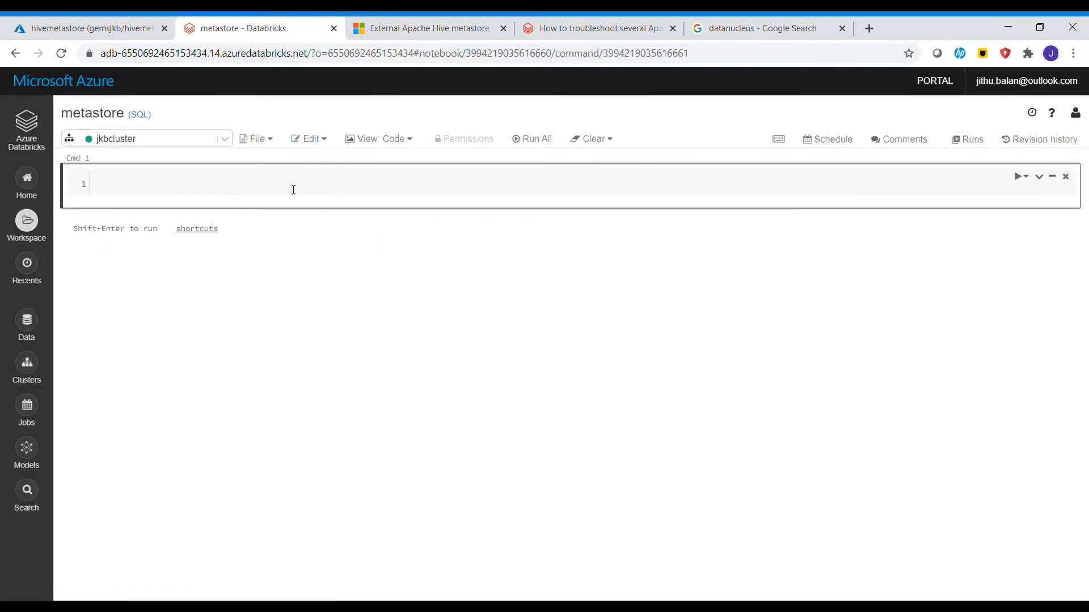
Run "create database metademo" in the notebook's first cell and expand the error details.
{"action": "left_click", "coordinate": [304, 184]}
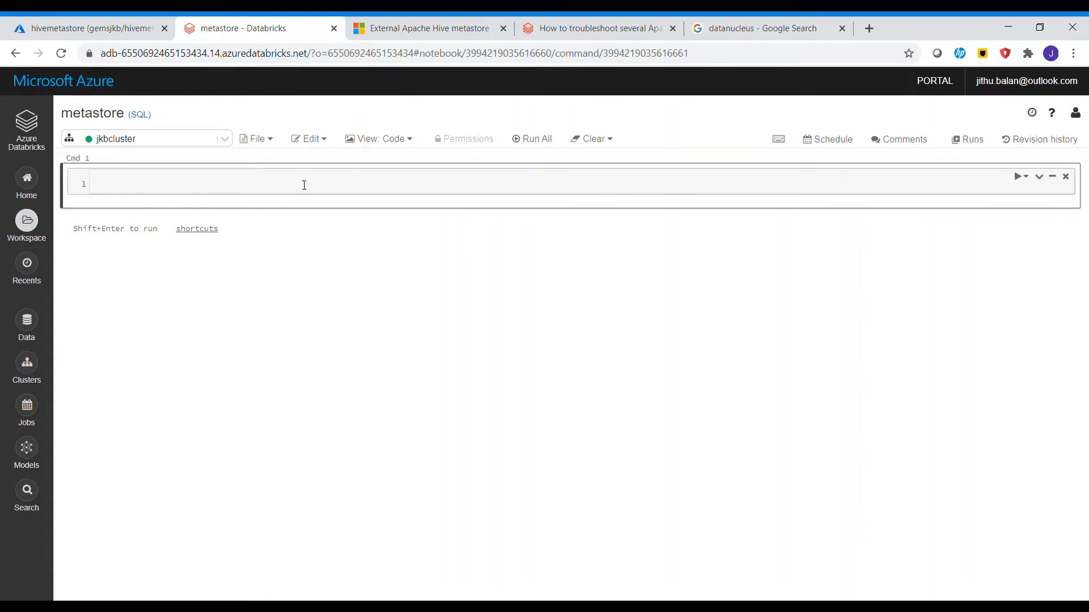
{"action": "type", "text": "create database metademo"}
{"action": "key", "text": "shift+Return"}
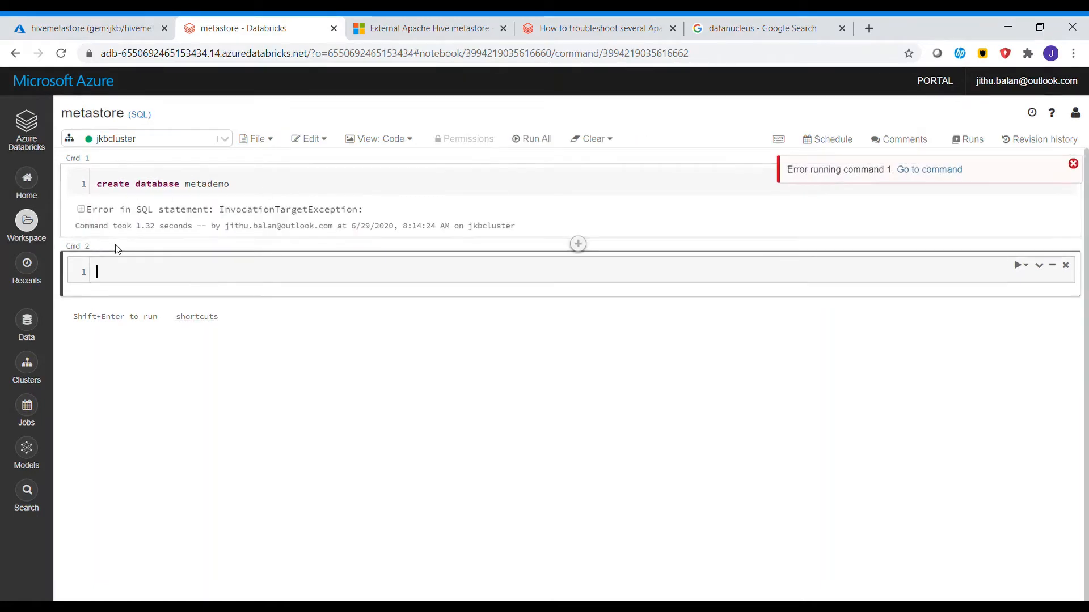
{"action": "left_click", "coordinate": [82, 210]}
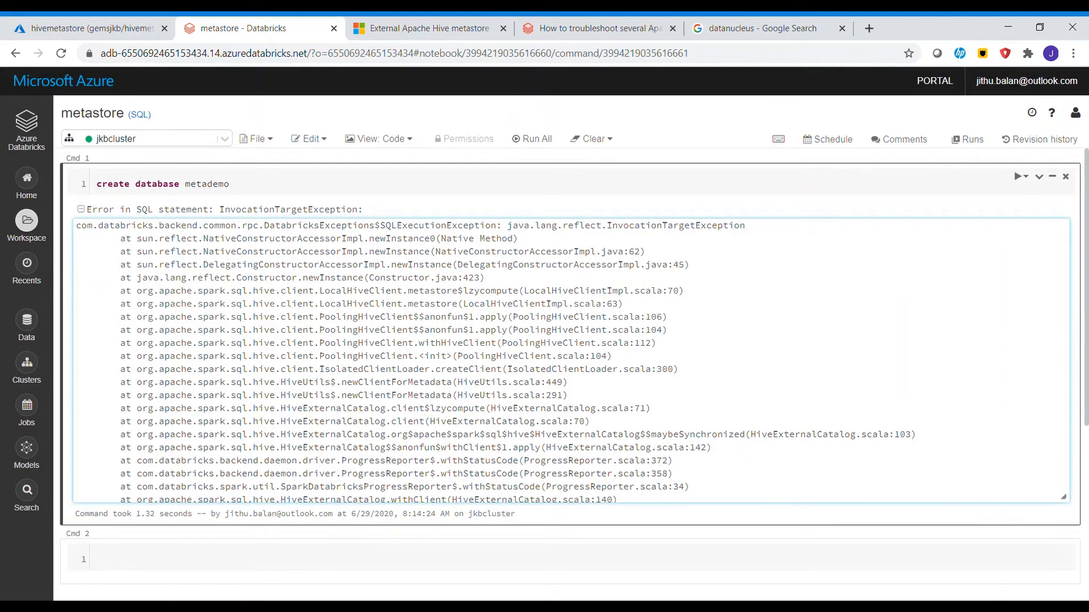
Examine the failed statement's stack trace down to its "Caused by" entries.
{"action": "scroll", "coordinate": [799, 397], "scroll_direction": "down", "scroll_amount": 1}
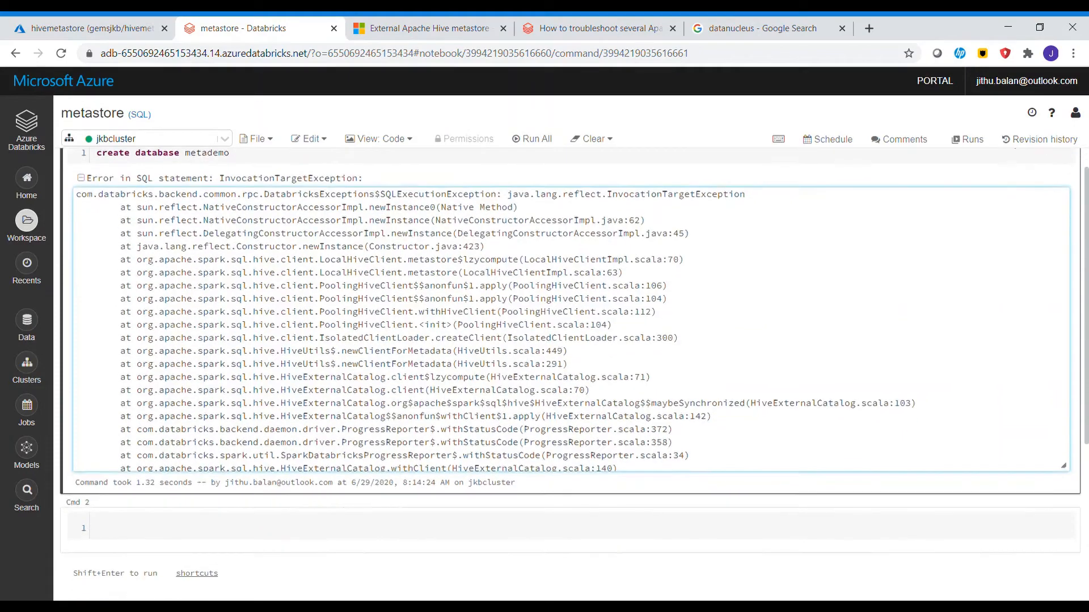
{"action": "left_click", "coordinate": [947, 282]}
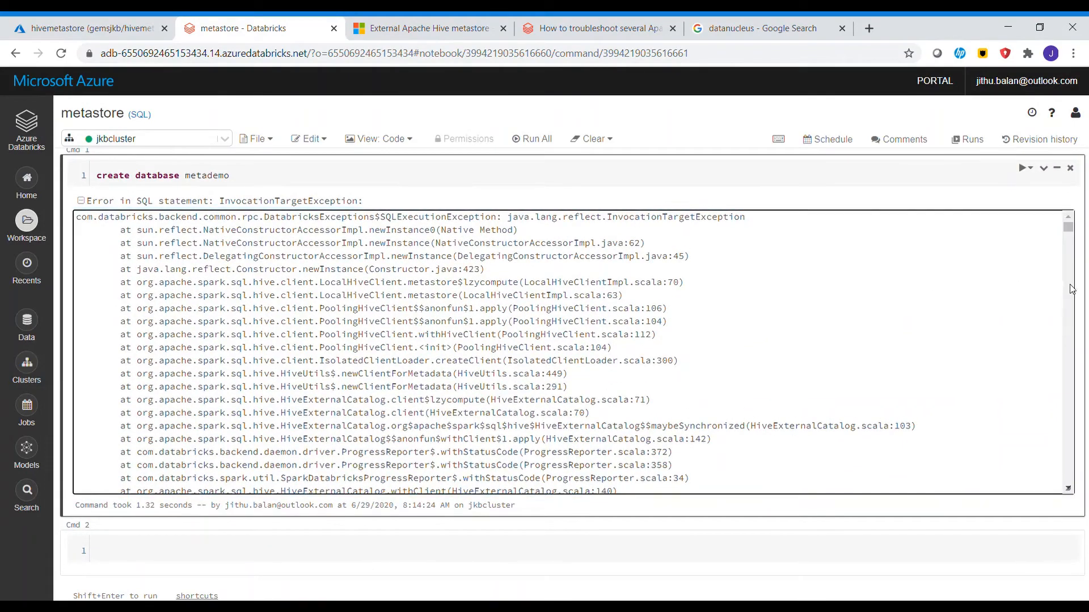
{"action": "left_click_drag", "start_coordinate": [1069, 230], "coordinate": [1075, 269]}
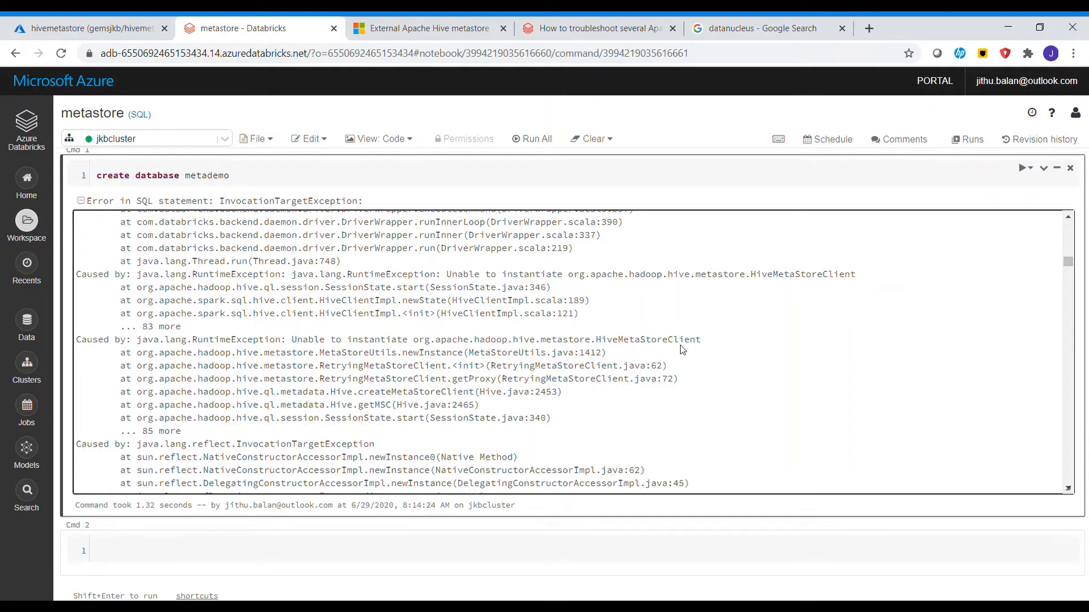
In the External Apache Hive metastore article, copy the Hive 1.2.1 setting "spark.sql.hive.metastore.jars to builtin" from Spark configuration options.
{"action": "left_click", "coordinate": [431, 29]}
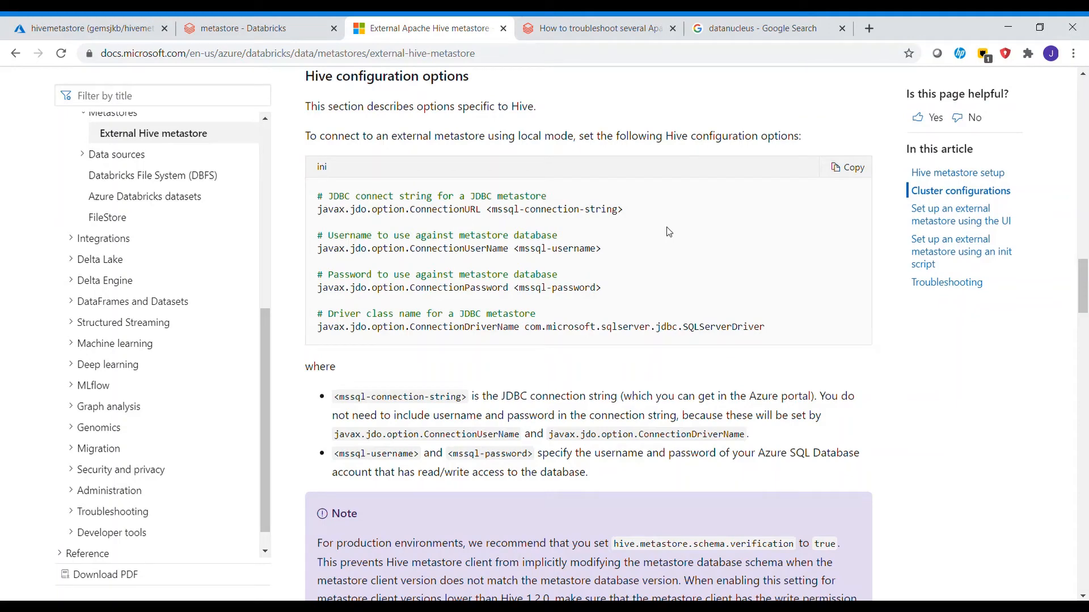
{"action": "left_click_drag", "start_coordinate": [1085, 300], "coordinate": [1084, 216]}
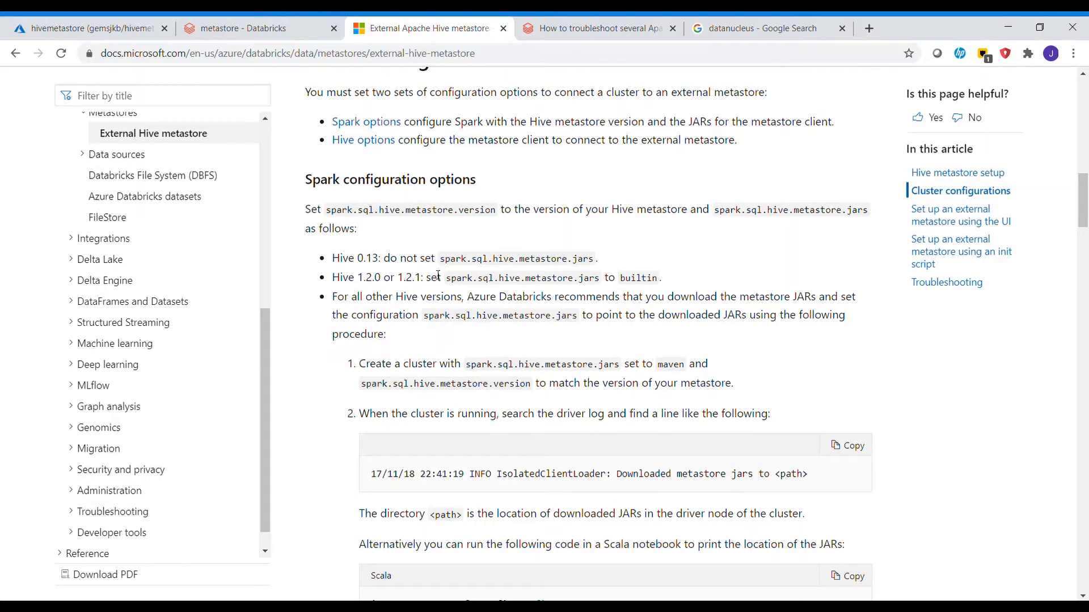
{"action": "left_click_drag", "start_coordinate": [620, 278], "coordinate": [662, 288]}
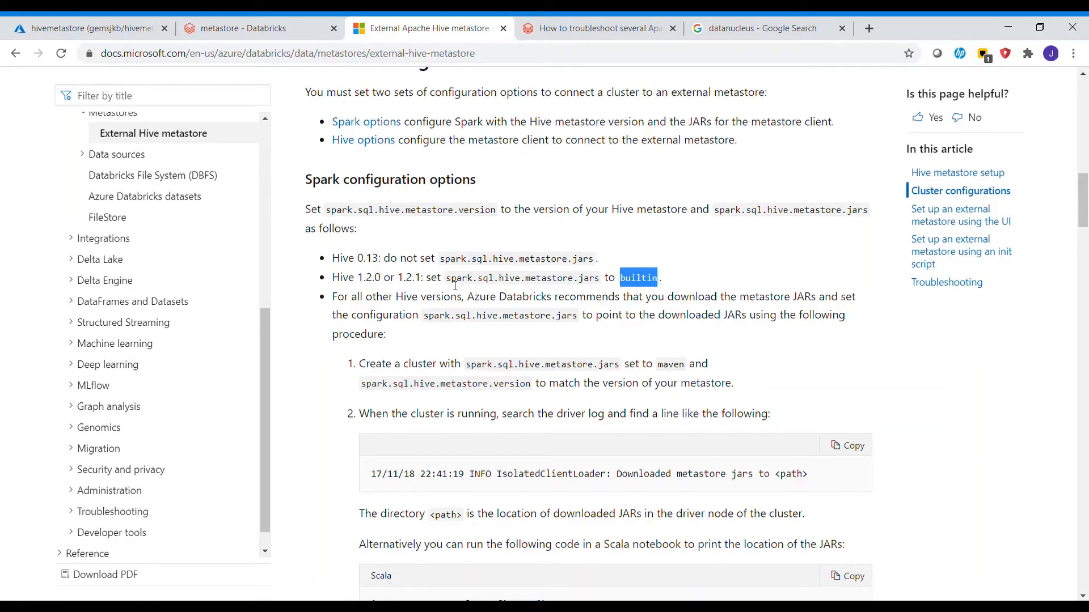
{"action": "left_click_drag", "start_coordinate": [446, 278], "coordinate": [662, 281]}
{"action": "key", "text": "ctrl+c"}
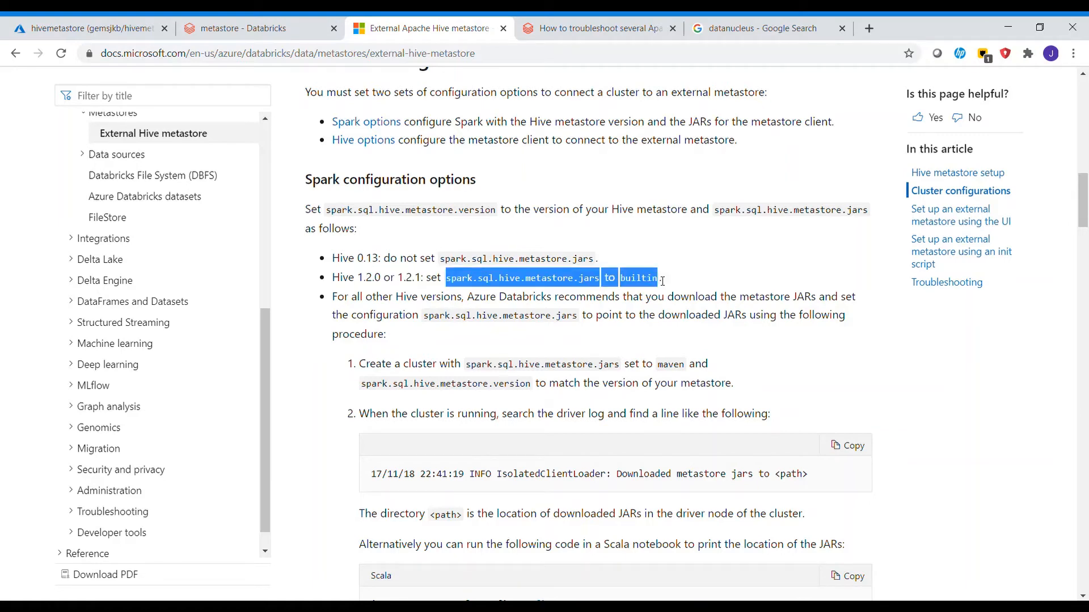
Open jkbcluster in the Databricks workspace and terminate it.
{"action": "left_click", "coordinate": [262, 28]}
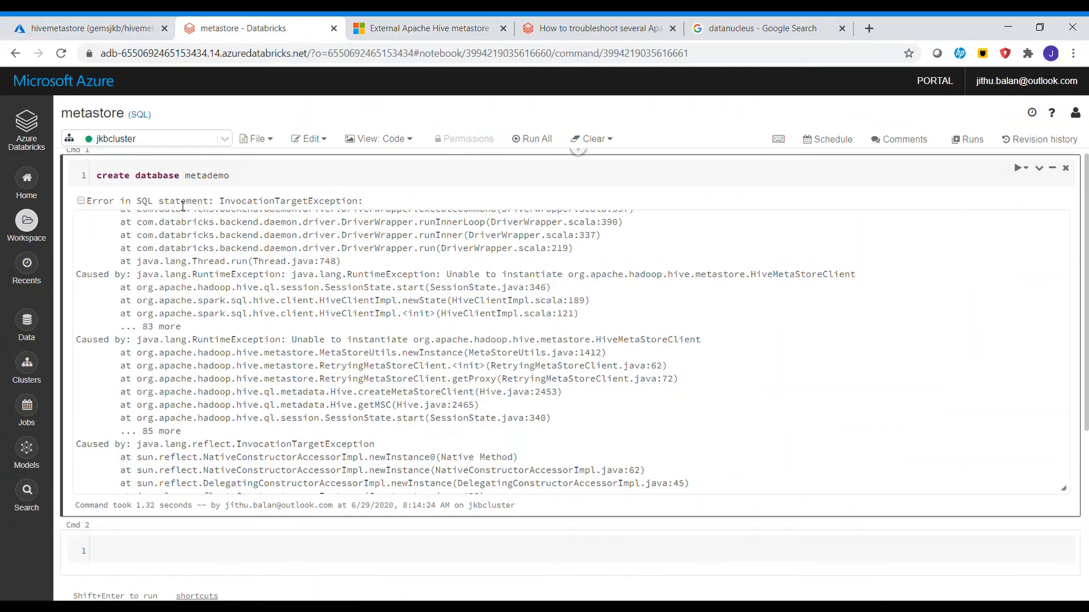
{"action": "left_click", "coordinate": [34, 364]}
{"action": "left_click", "coordinate": [143, 280]}
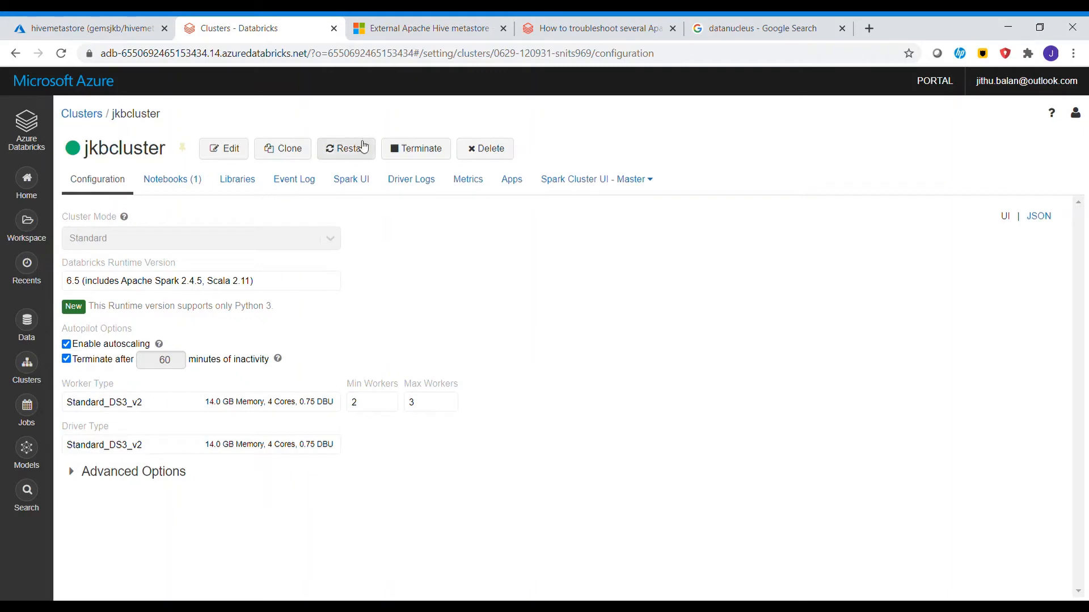
{"action": "left_click", "coordinate": [434, 150]}
{"action": "left_click", "coordinate": [661, 203]}
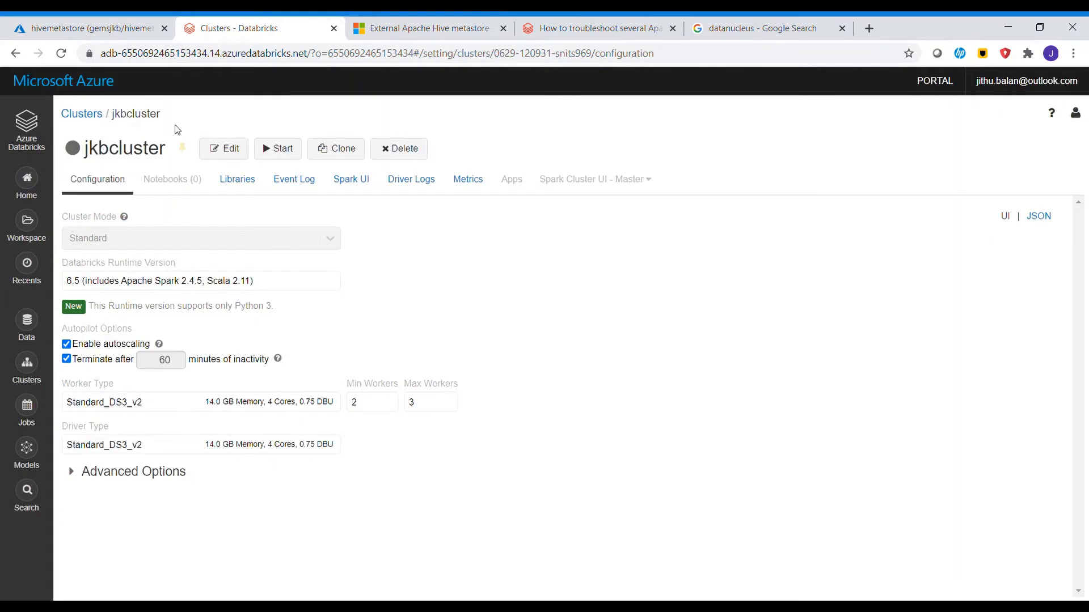
Edit jkbcluster and append "spark.sql.hive.metastore.jars builtin" as the last line of its Spark configuration.
{"action": "left_click", "coordinate": [224, 149]}
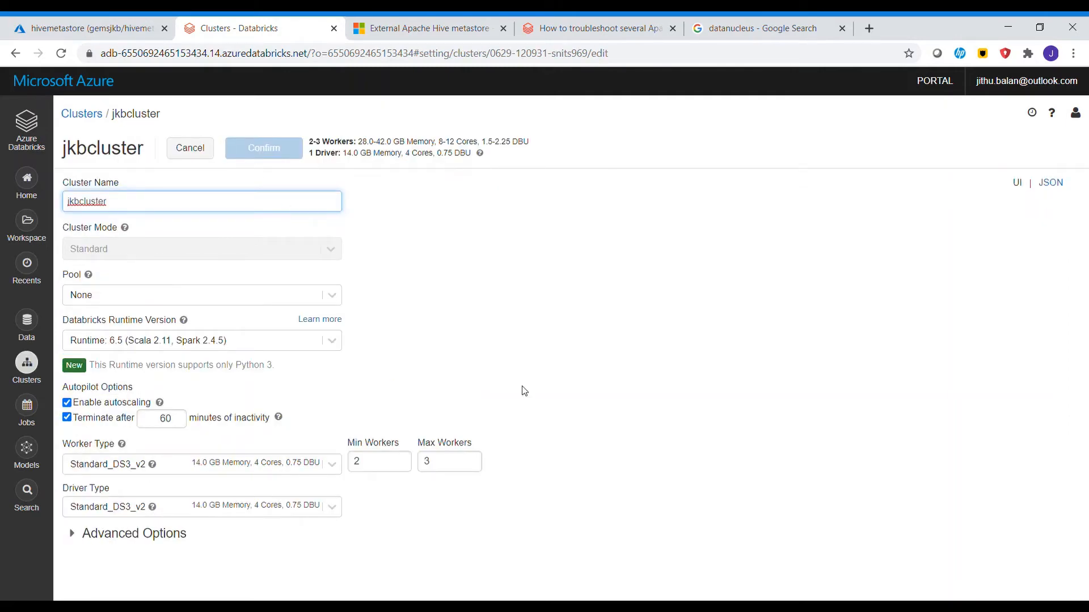
{"action": "left_click", "coordinate": [134, 534]}
{"action": "scroll", "coordinate": [134, 534], "scroll_direction": "down", "scroll_amount": 5}
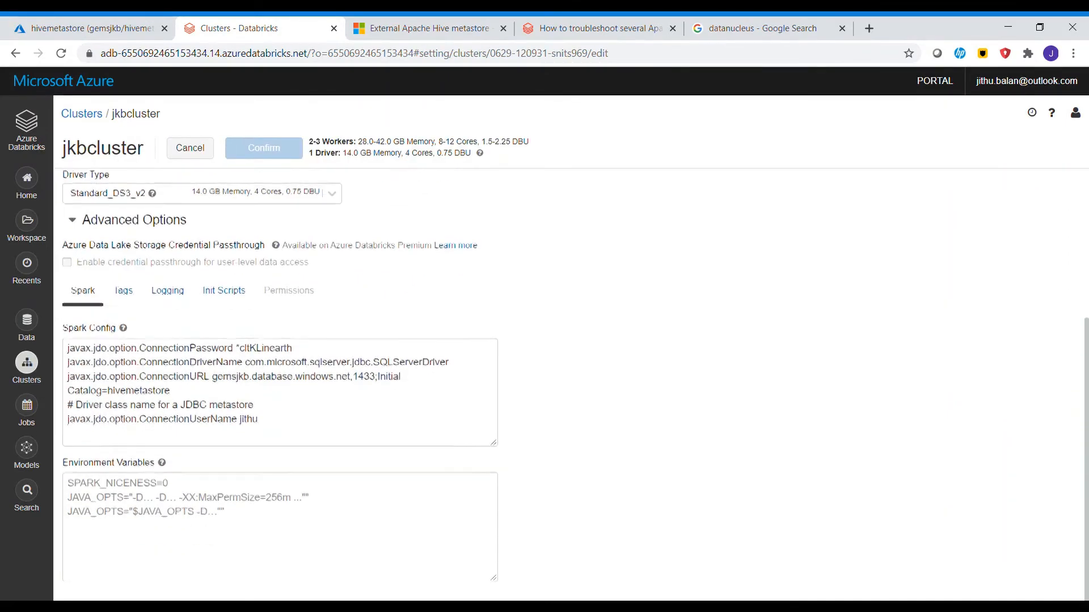
{"action": "left_click", "coordinate": [68, 445]}
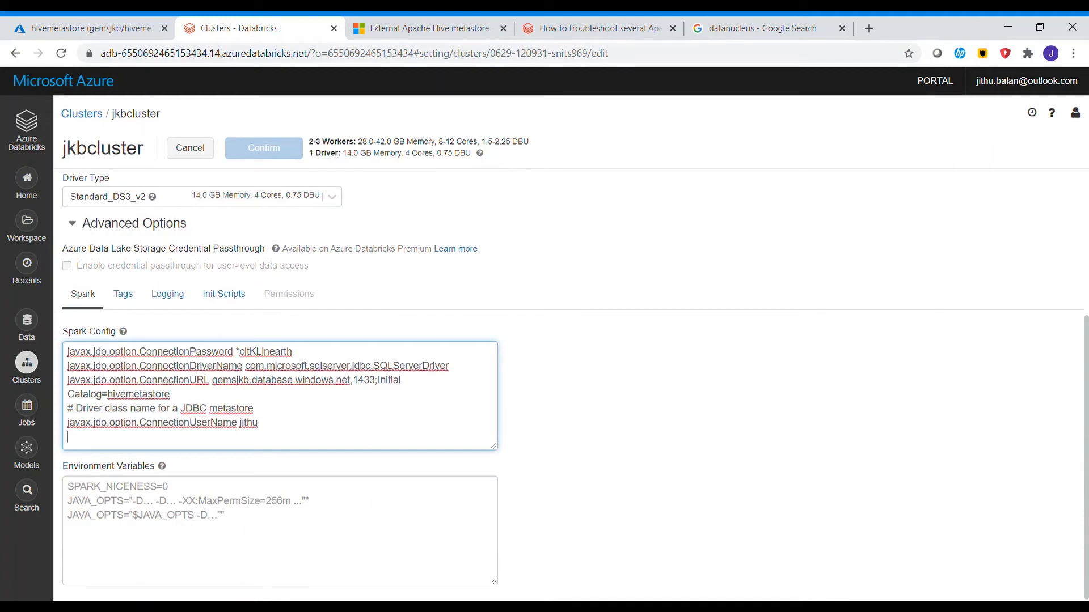
{"action": "key", "text": "ctrl+v"}
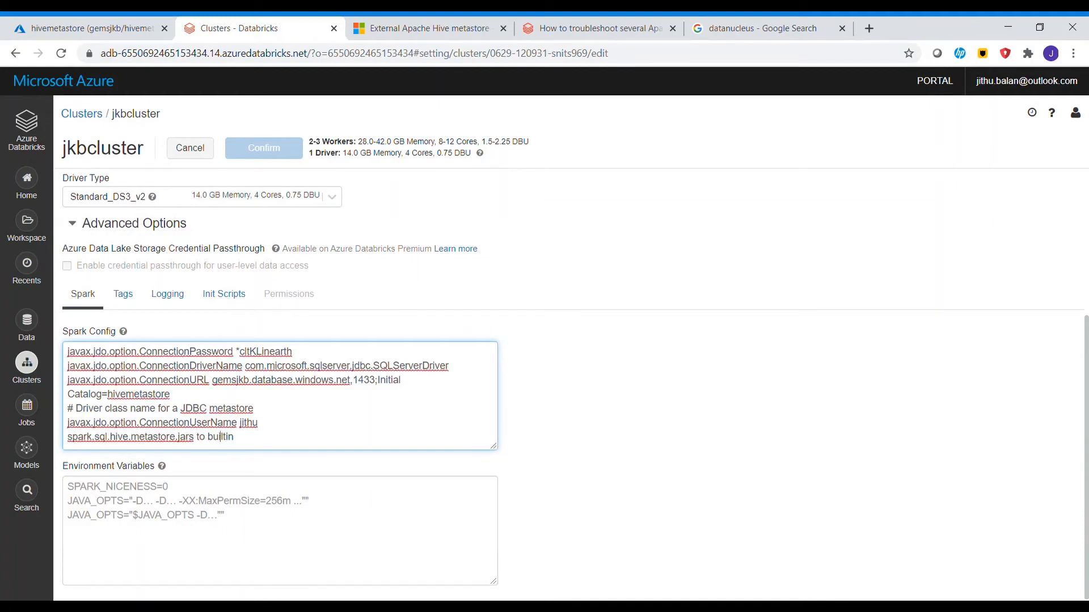
{"action": "key", "text": "BackSpace"}
{"action": "key", "text": "BackSpace"}
{"action": "key", "text": "BackSpace"}
Insert "spark.sql.hive.metastore.version 1.2.1" on its own line directly above the metastore.jars setting, without blank lines between them.
{"action": "key", "text": "alt+Tab"}
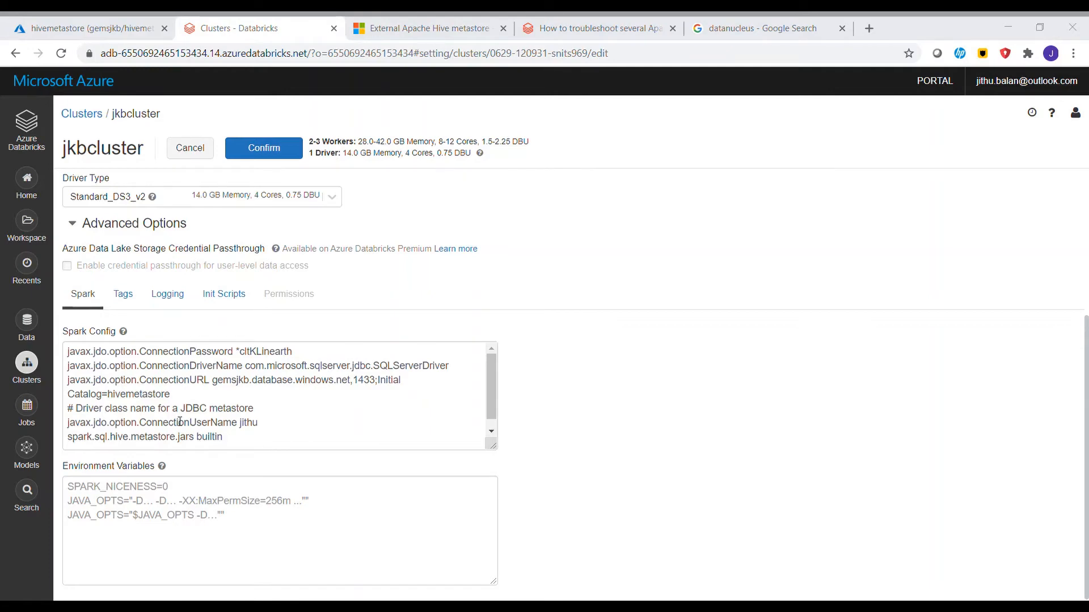
{"action": "key", "text": "alt+Tab"}
{"action": "left_click", "coordinate": [310, 432]}
{"action": "key", "text": "Return"}
{"action": "type", "text": "spark.sql.hive.metastore.version 1.2.1"}
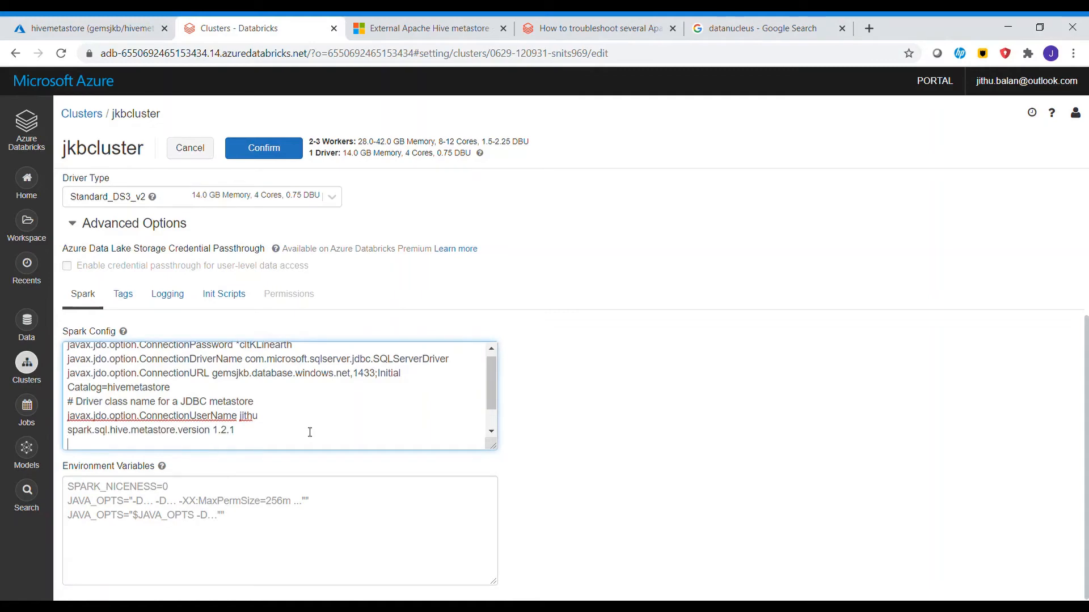
{"action": "type", "text": "spark.sql.hive.metastore.jars builtin"}
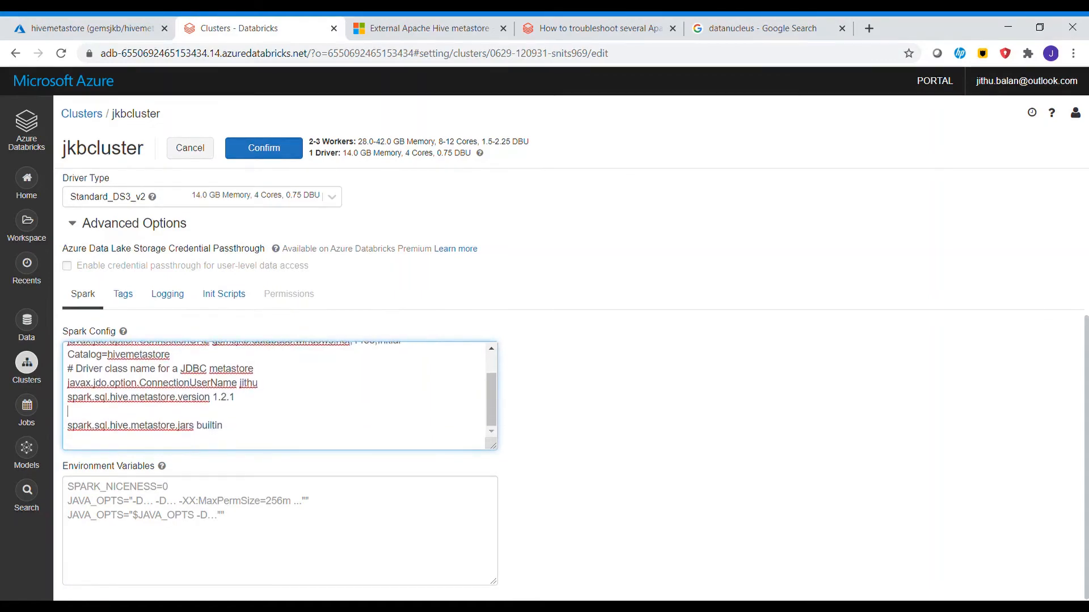
{"action": "key", "text": "BackSpace"}
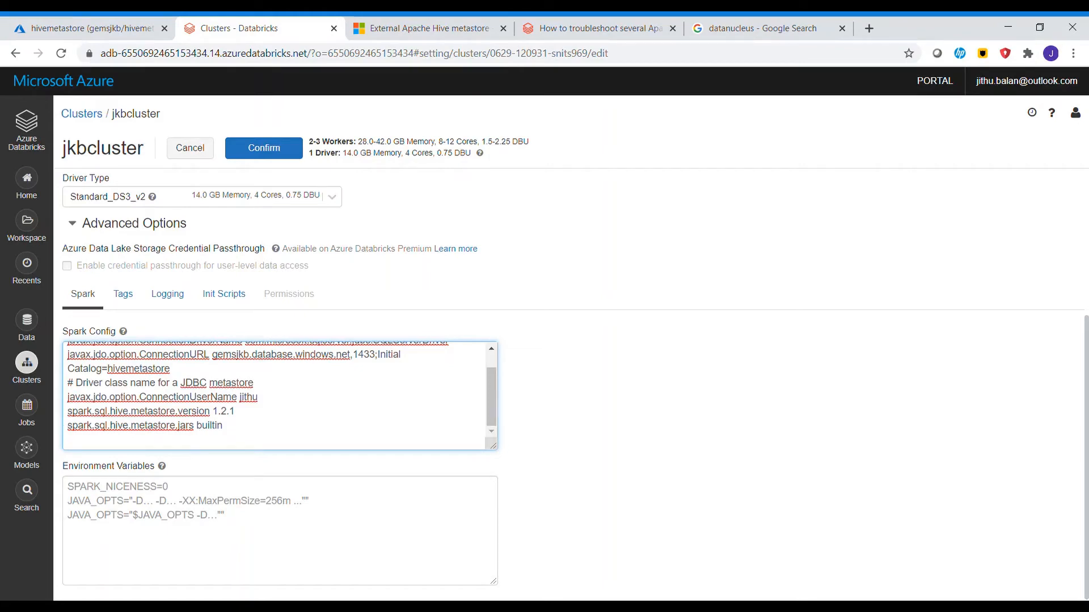
Save the edited configuration and start jkbcluster.
{"action": "left_click", "coordinate": [280, 152]}
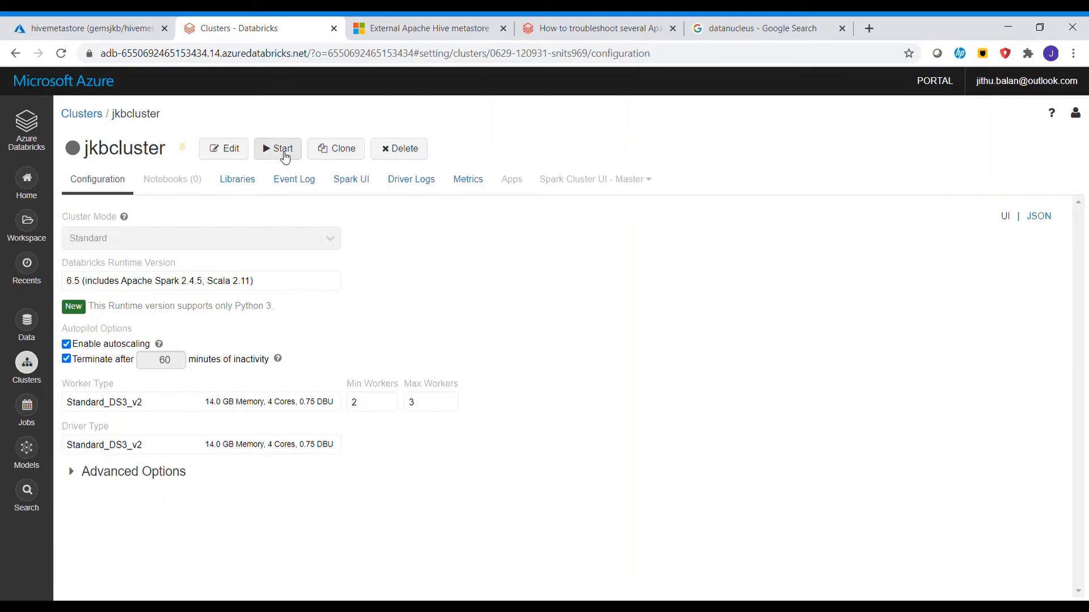
{"action": "left_click", "coordinate": [283, 156]}
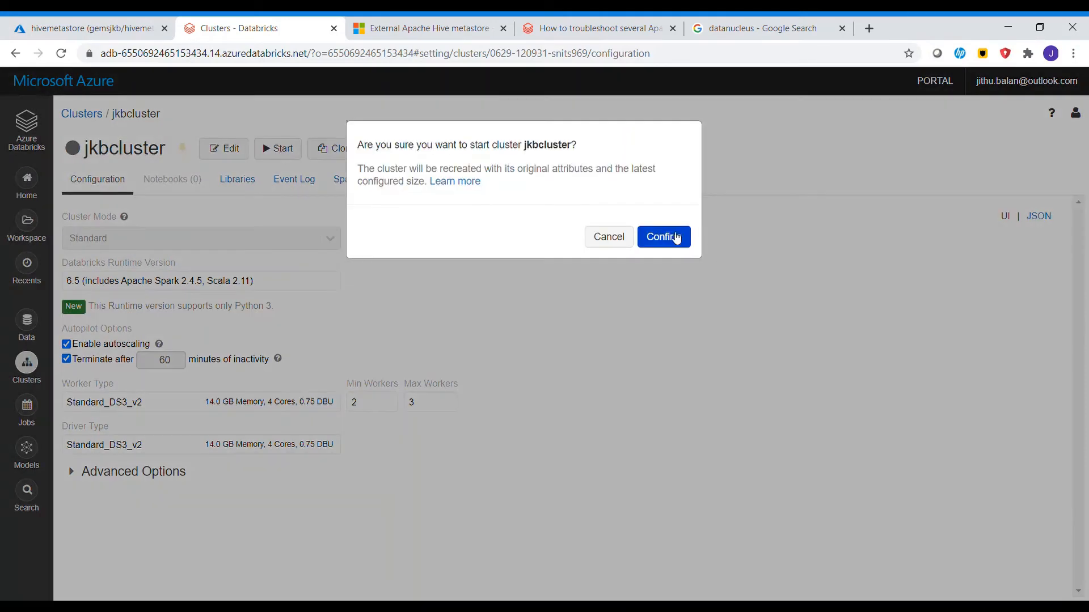
{"action": "left_click", "coordinate": [671, 236]}
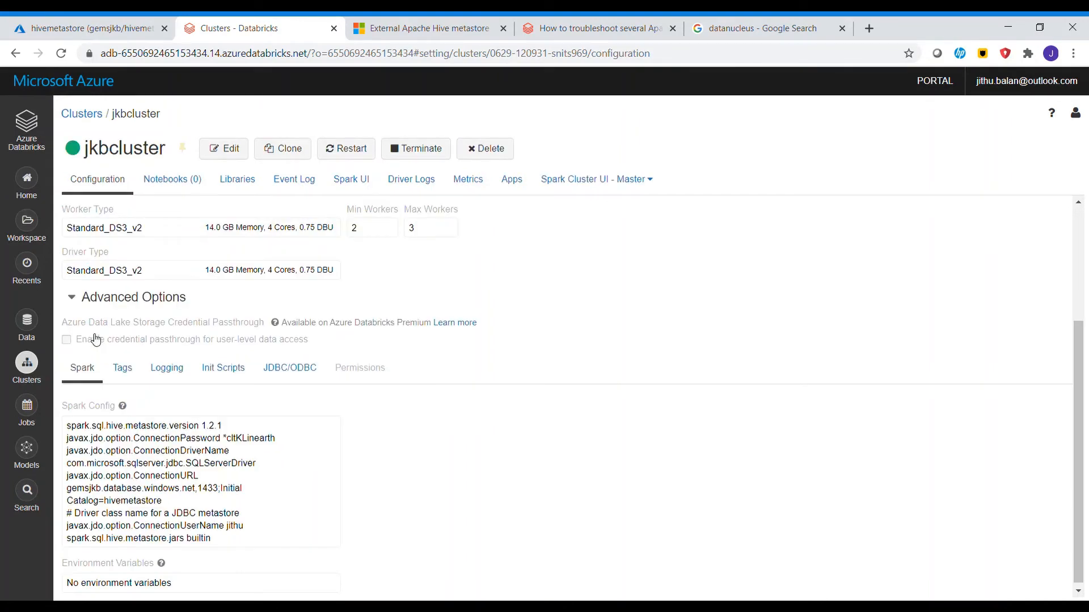
Reopen the metastore notebook and rerun the "create database metademo" cell.
{"action": "left_click", "coordinate": [27, 224]}
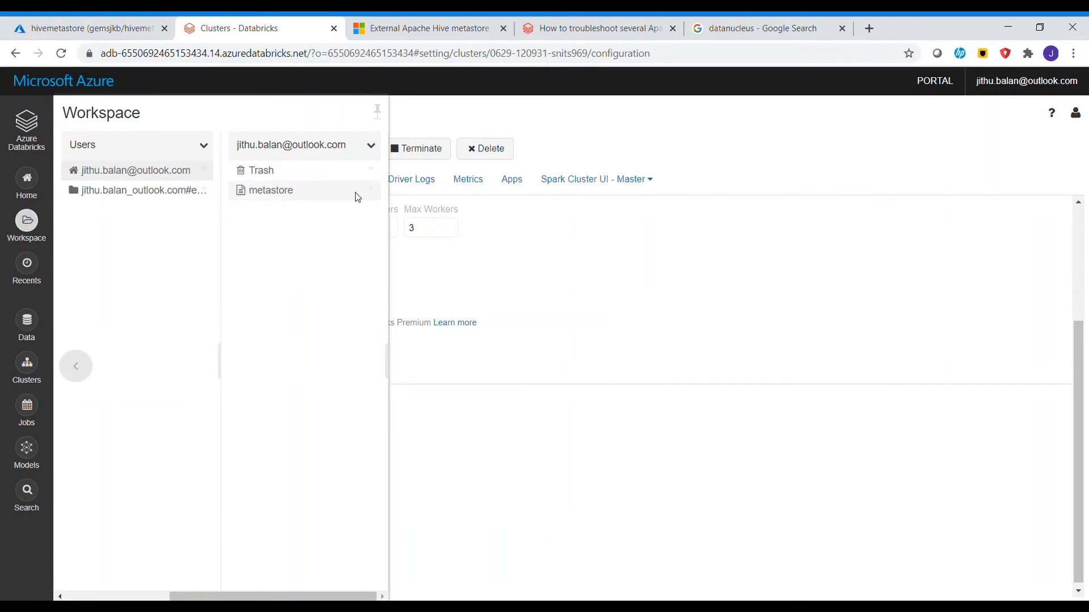
{"action": "left_click", "coordinate": [290, 197]}
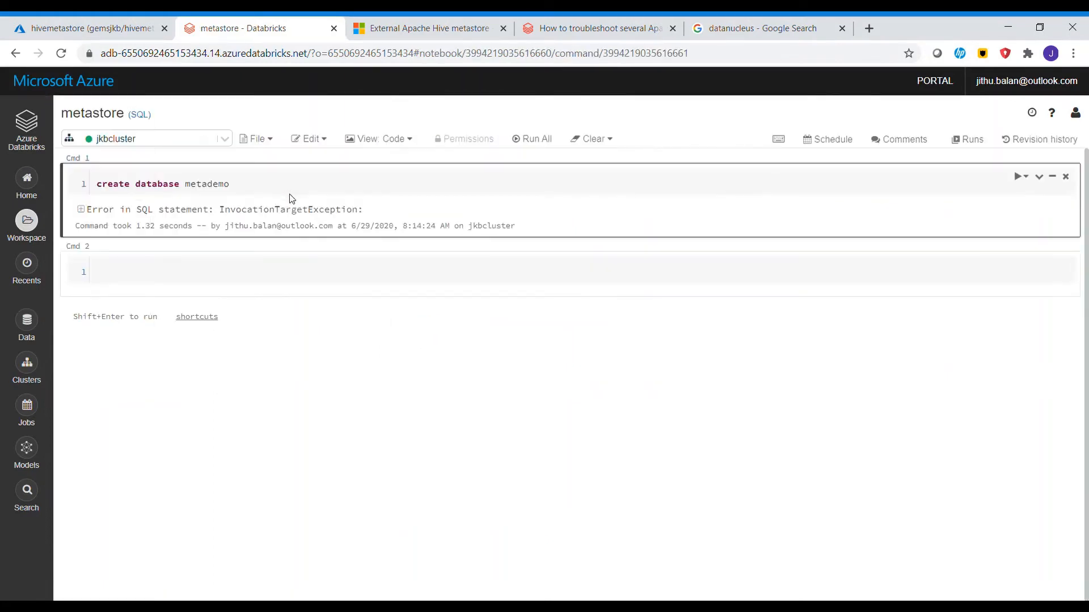
{"action": "left_click", "coordinate": [286, 193]}
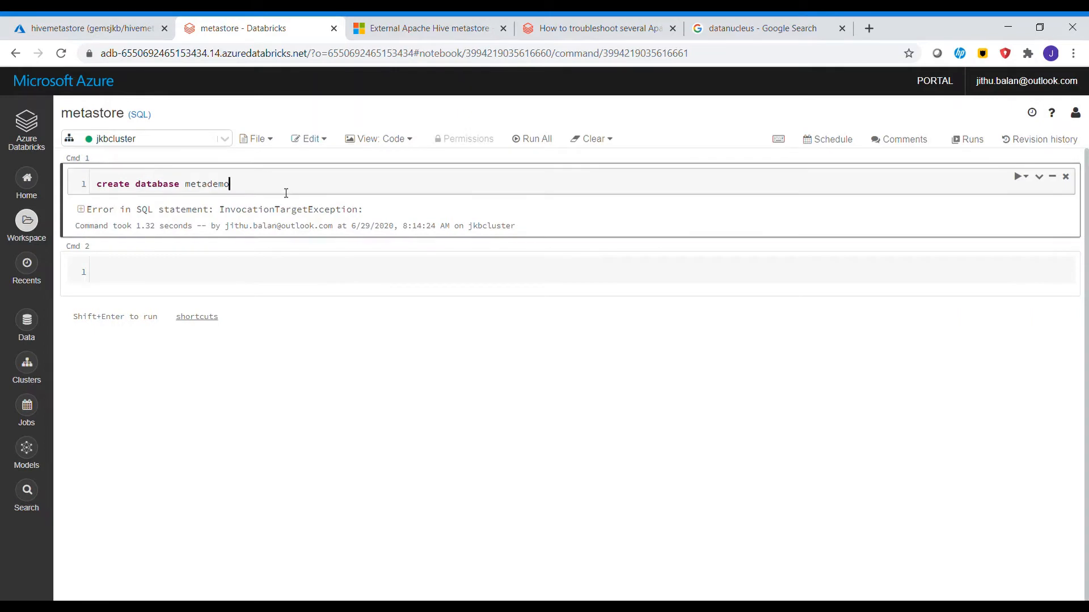
{"action": "key", "text": "shift+Return"}
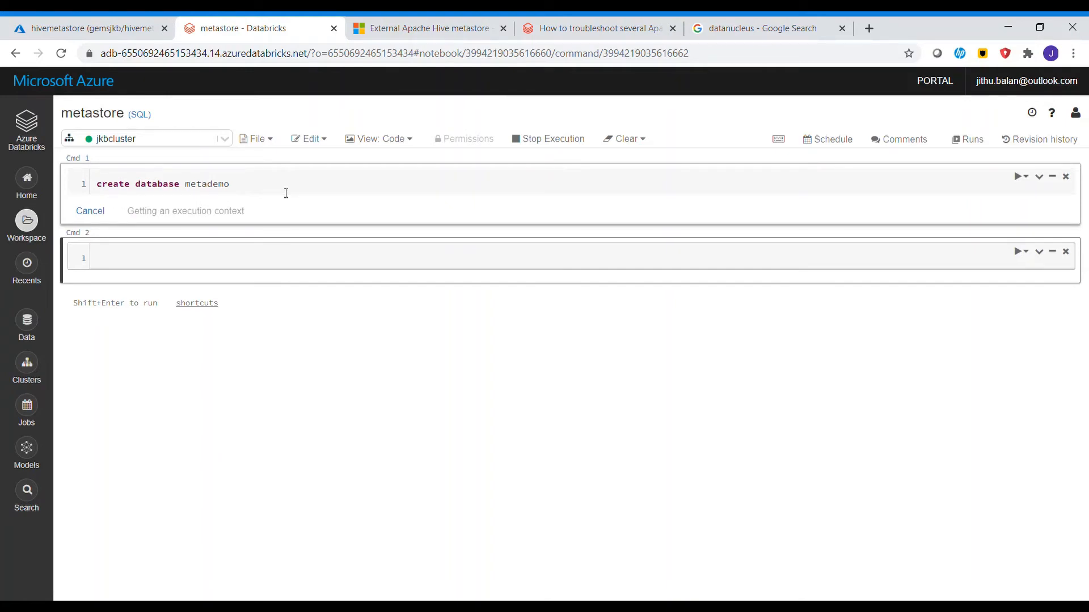
Find the Cluster configurations section in the External Apache Hive metastore article and select the page's web address.
{"action": "left_click", "coordinate": [459, 21]}
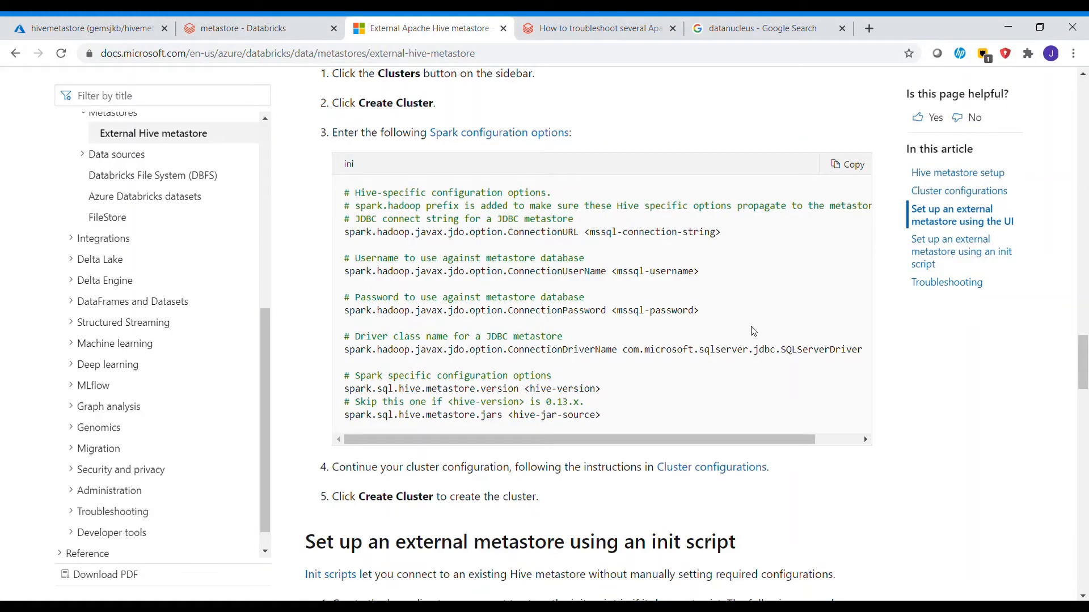
{"action": "left_click_drag", "start_coordinate": [1084, 356], "coordinate": [1084, 190]}
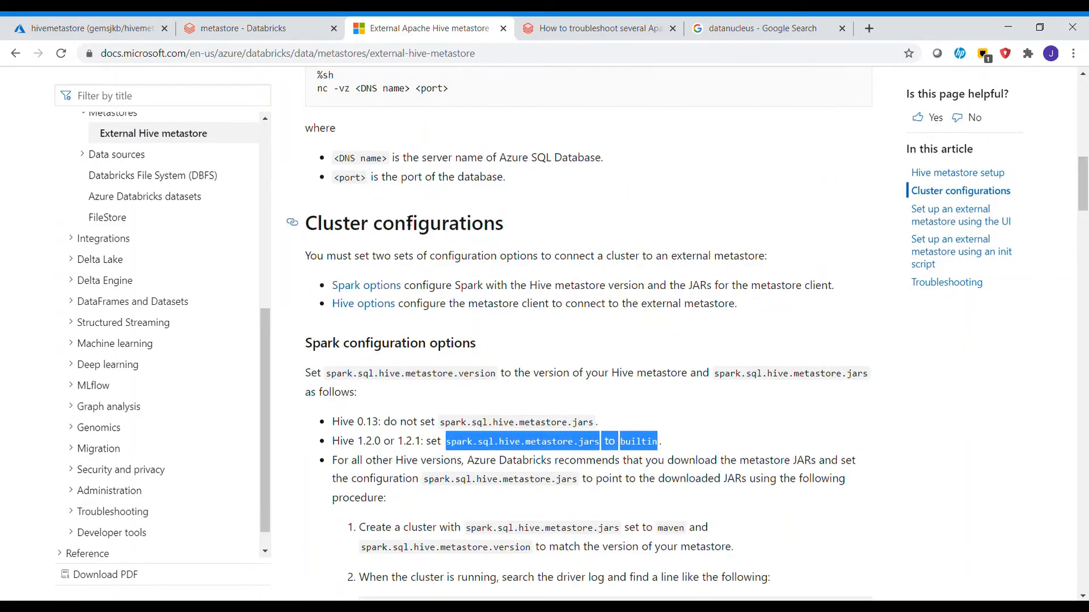
{"action": "left_click_drag", "start_coordinate": [510, 223], "coordinate": [291, 234]}
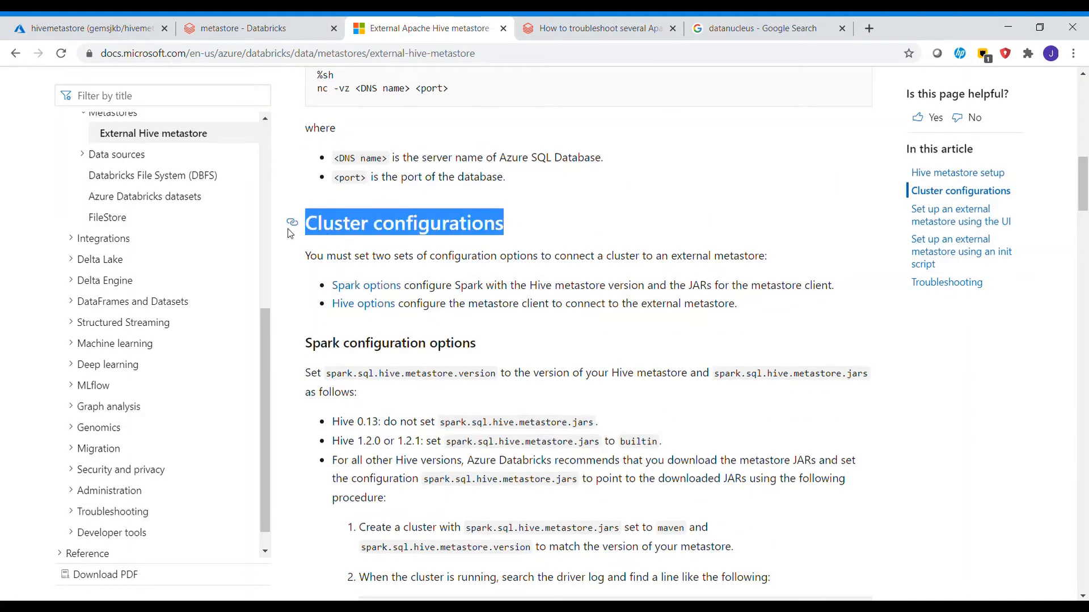
{"action": "left_click", "coordinate": [502, 57]}
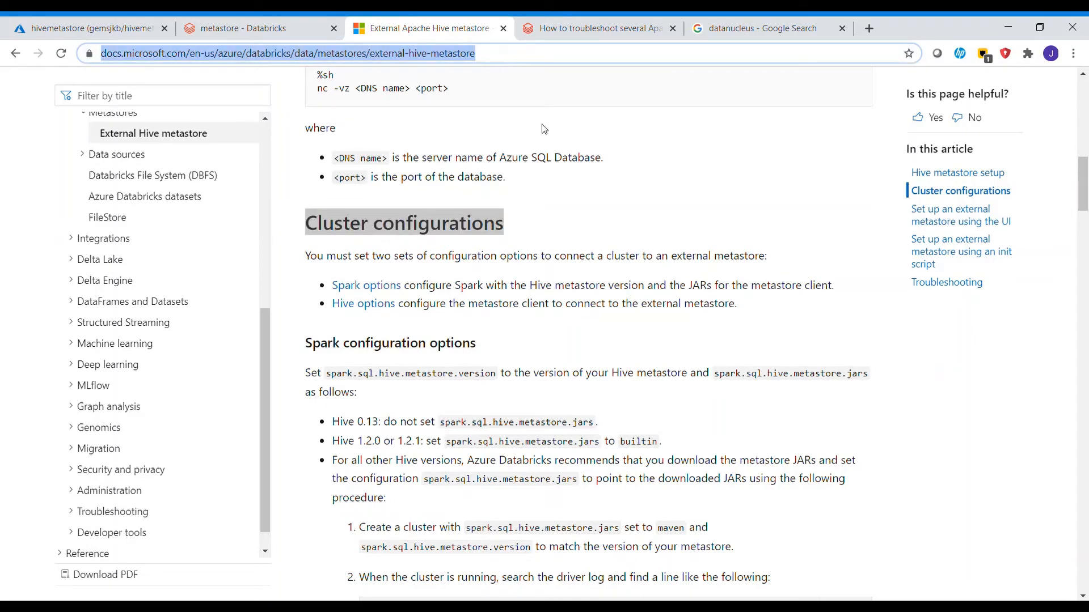
{"action": "key", "text": "alt+Tab"}
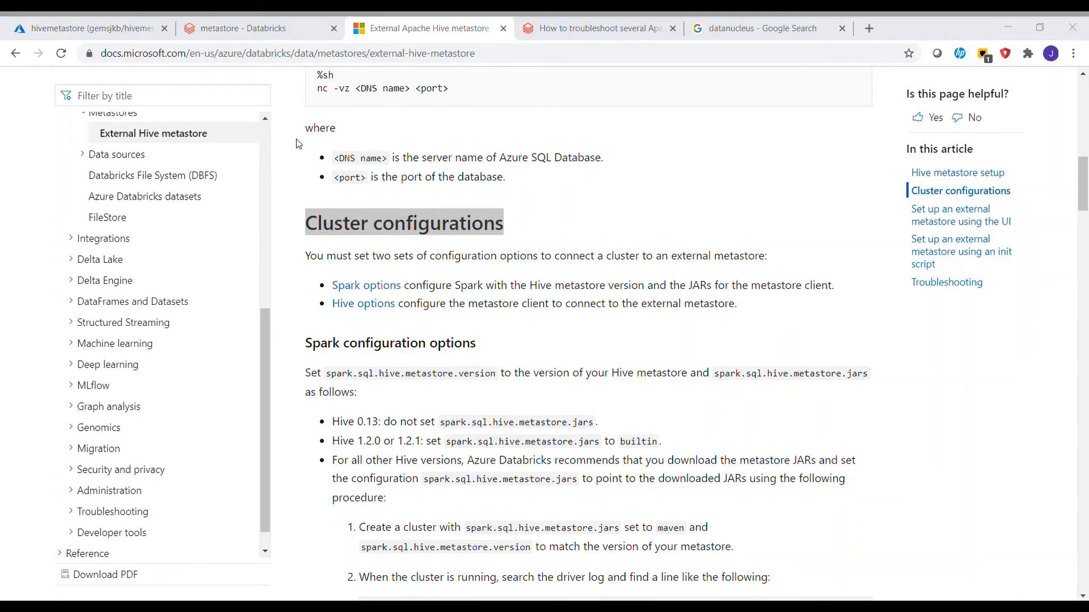
Examine the Spark configuration options and the spark.hadoop-prefixed connection settings under "Set up an external metastore using the UI".
{"action": "left_click", "coordinate": [300, 154]}
{"action": "left_click_drag", "start_coordinate": [1084, 170], "coordinate": [1084, 199]}
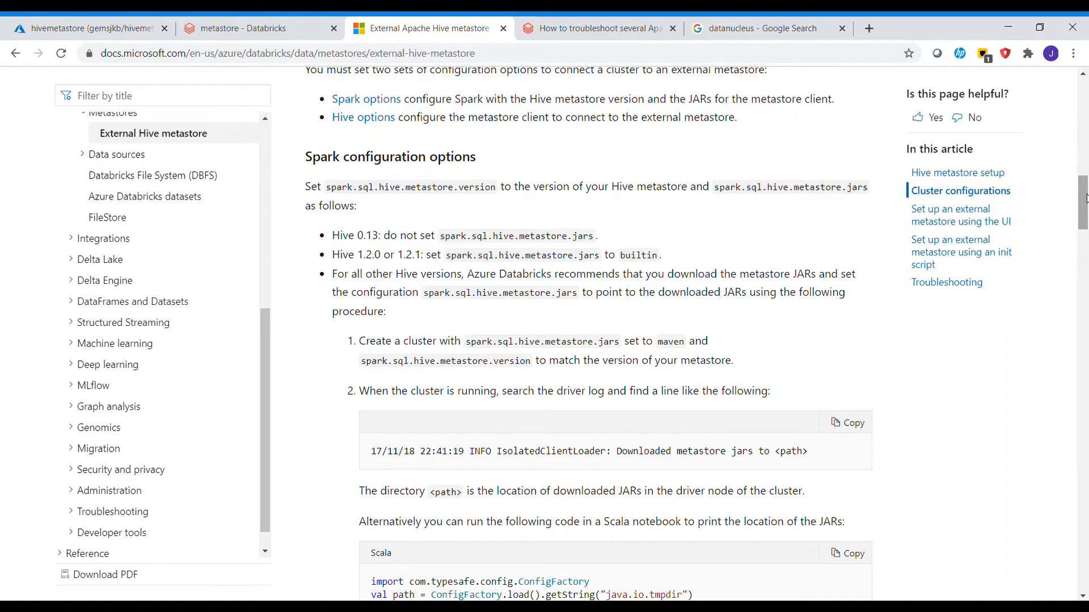
{"action": "left_click_drag", "start_coordinate": [1085, 199], "coordinate": [1086, 355]}
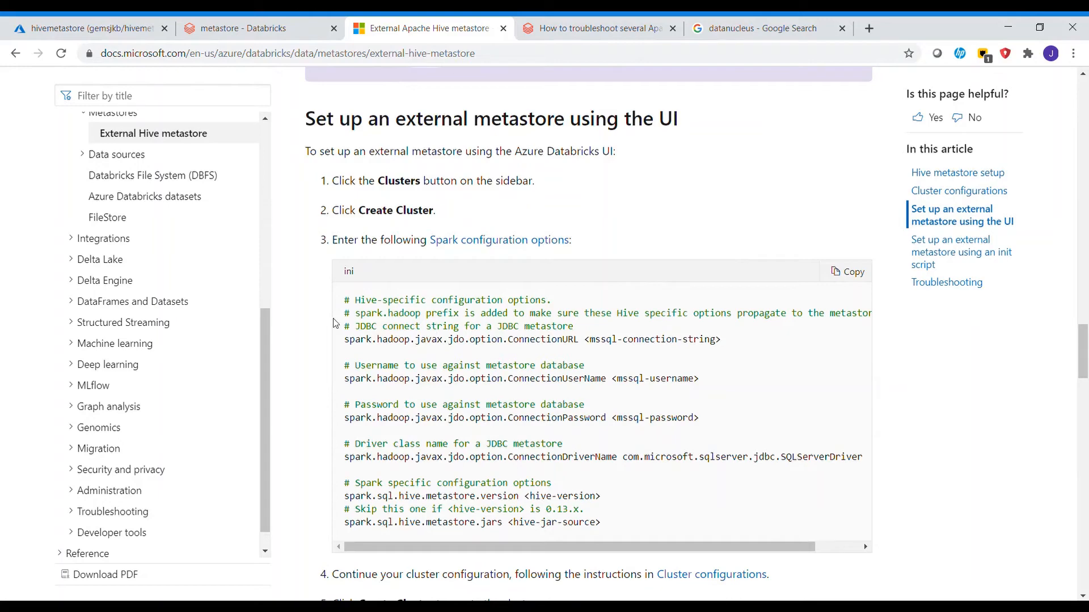
{"action": "left_click_drag", "start_coordinate": [344, 342], "coordinate": [867, 459]}
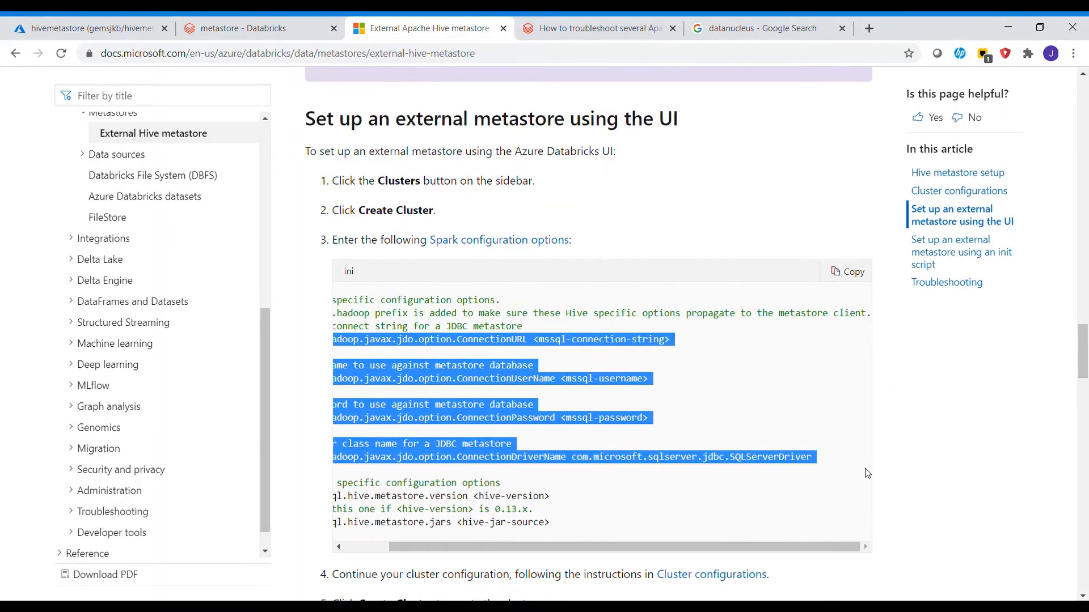
{"action": "left_click_drag", "start_coordinate": [695, 543], "coordinate": [650, 543]}
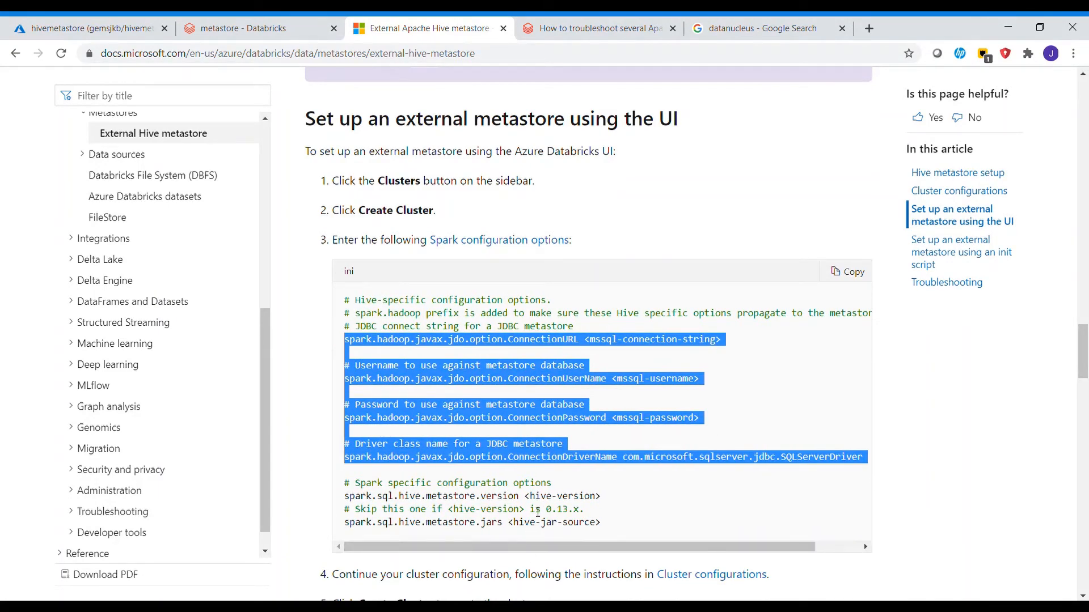
{"action": "mouse_move", "coordinate": [1083, 361]}
{"action": "left_mouse_down"}
{"action": "mouse_move", "coordinate": [1082, 287]}
{"action": "mouse_move", "coordinate": [1084, 356]}
{"action": "left_mouse_up"}
{"action": "left_click", "coordinate": [721, 351]}
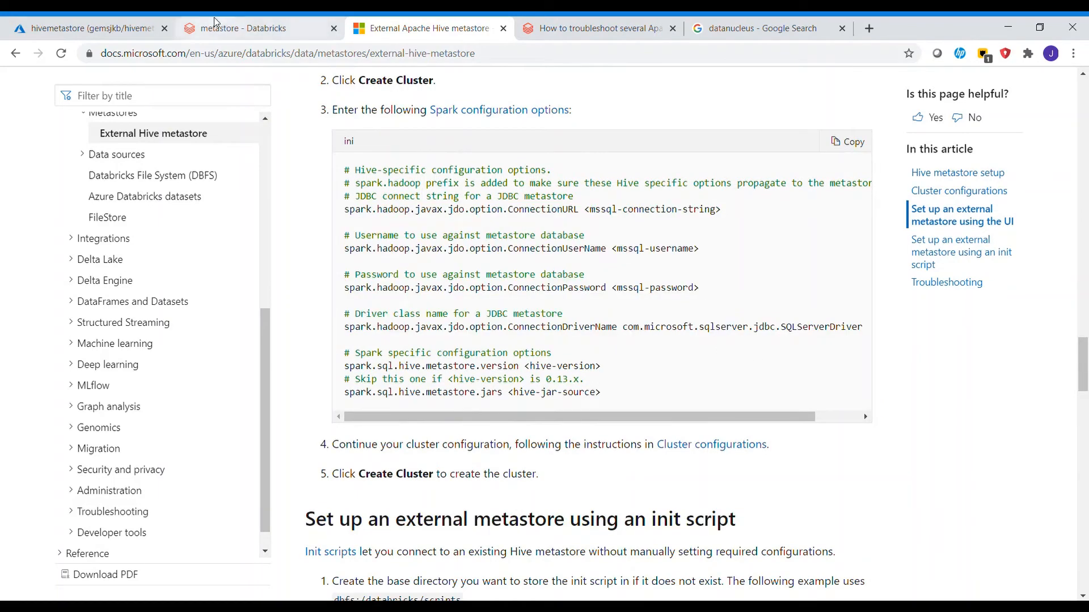
Examine the full error output of the "create database metademo" cell in the metastore notebook, including its "Caused by" and NestedThrowables sections.
{"action": "left_click", "coordinate": [238, 28]}
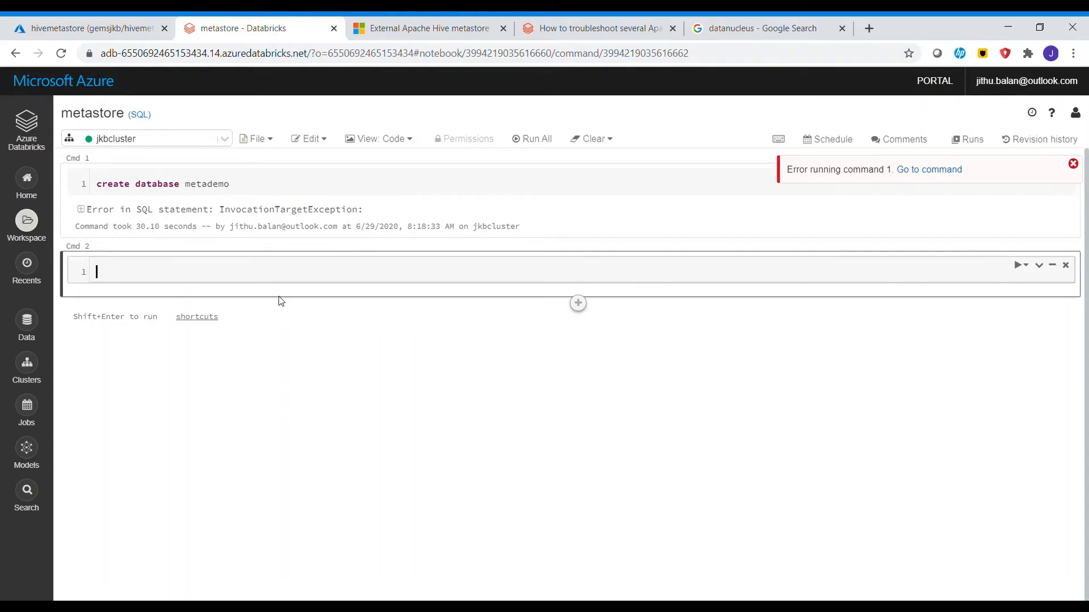
{"action": "left_click", "coordinate": [81, 210]}
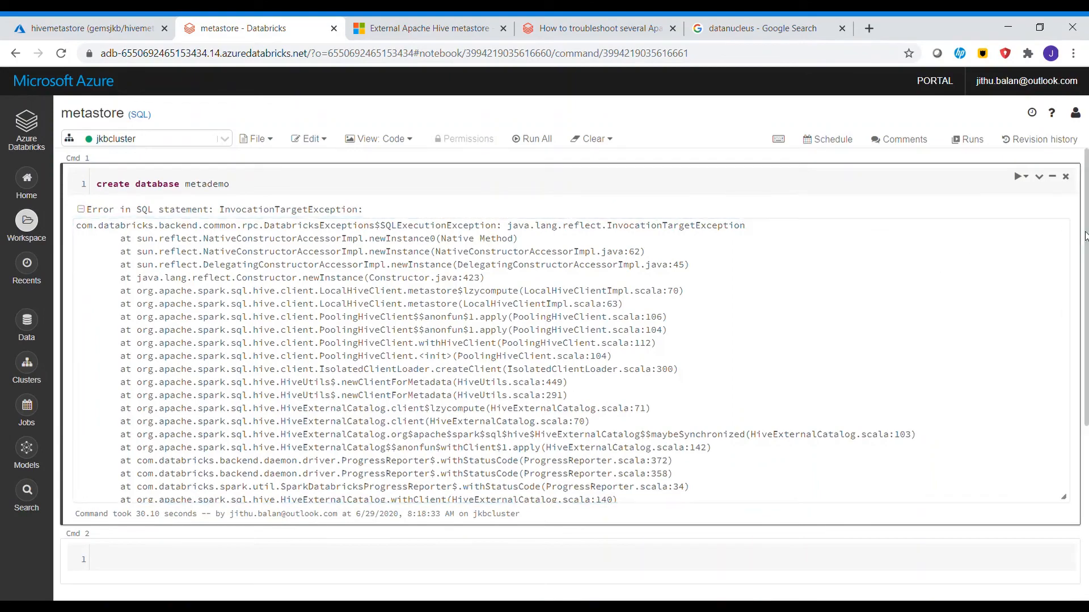
{"action": "scroll", "coordinate": [1066, 244], "scroll_direction": "down", "scroll_amount": 3}
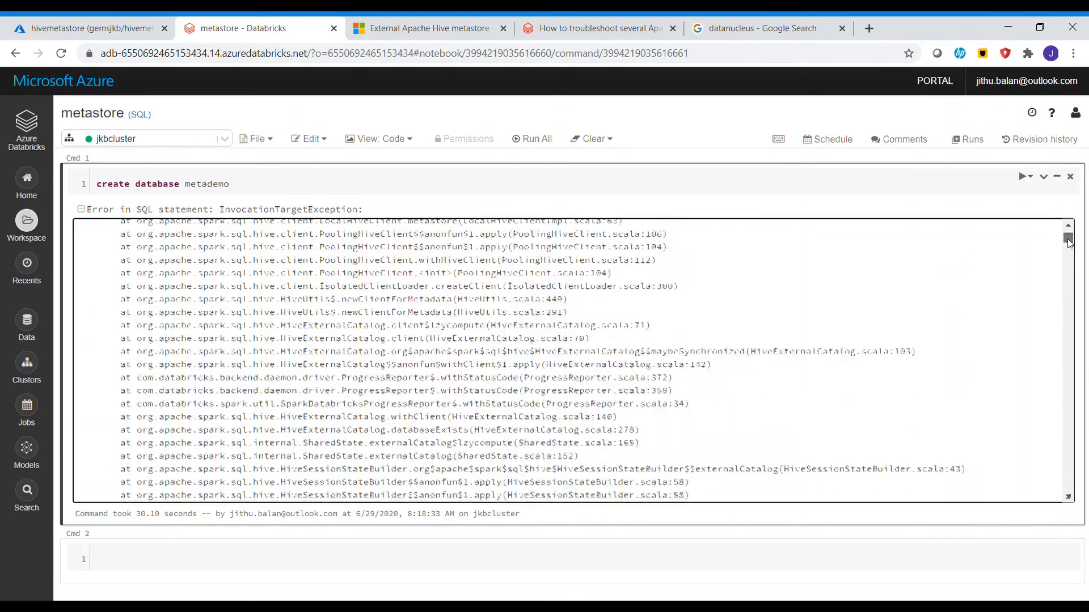
{"action": "left_click_drag", "start_coordinate": [1069, 245], "coordinate": [1077, 273]}
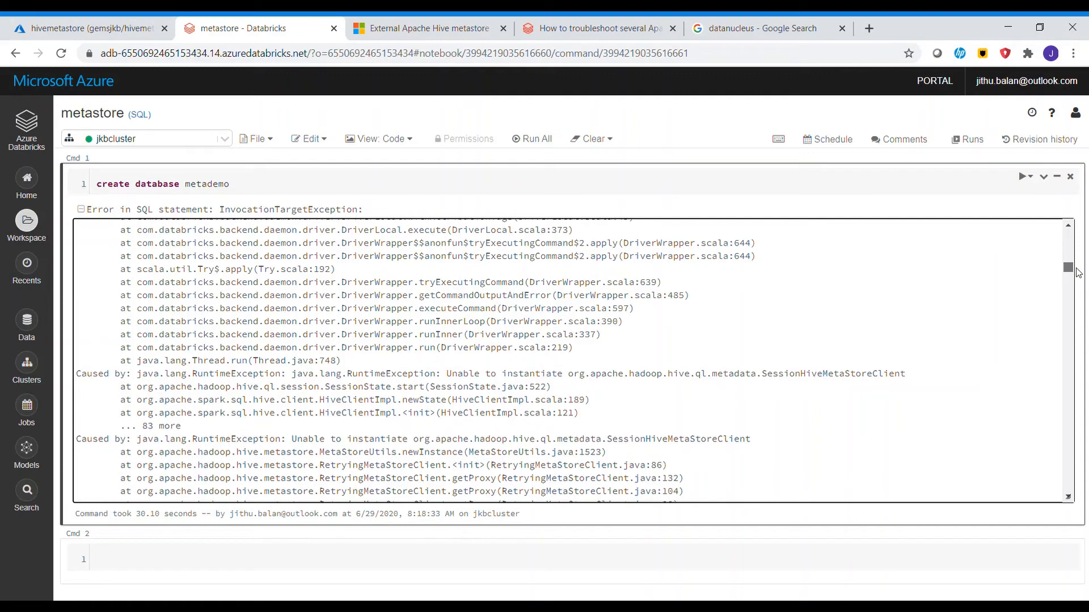
{"action": "left_click_drag", "start_coordinate": [1078, 272], "coordinate": [1079, 283]}
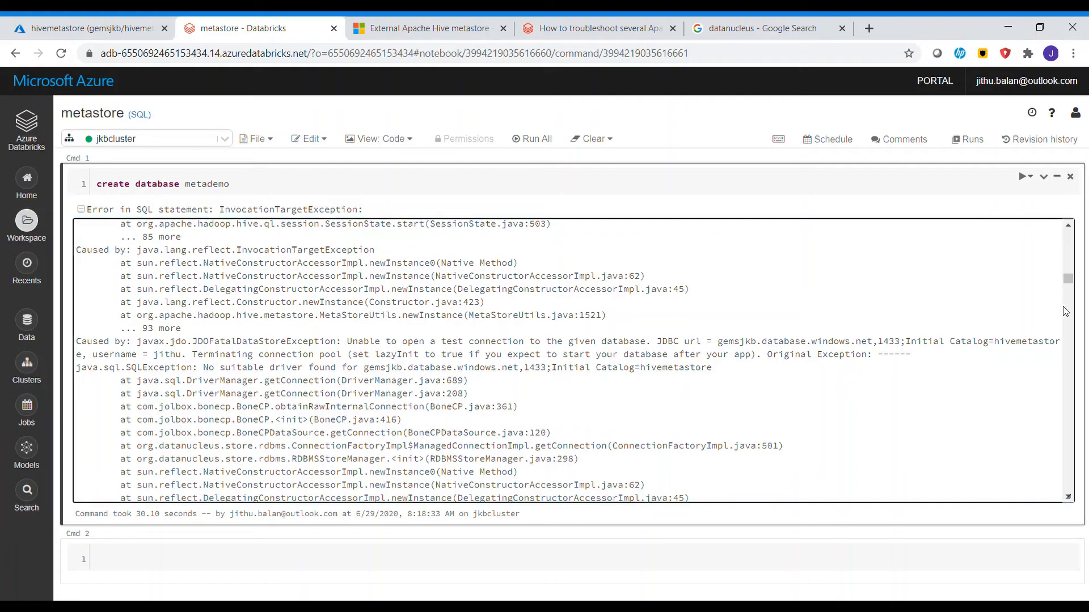
{"action": "left_click_drag", "start_coordinate": [1068, 283], "coordinate": [1076, 353]}
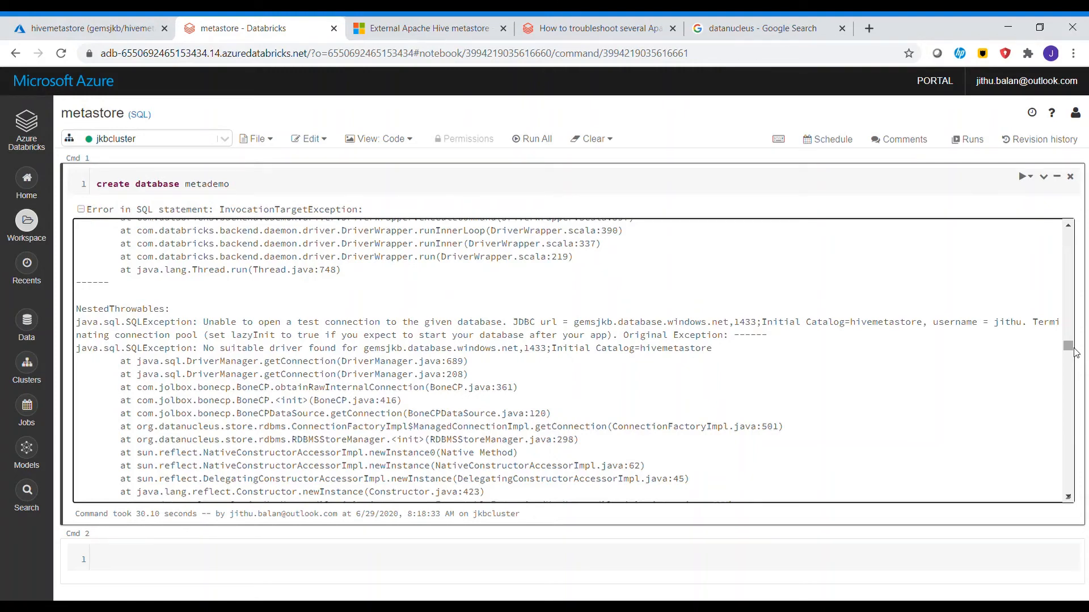
{"action": "left_click_drag", "start_coordinate": [114, 348], "coordinate": [401, 356]}
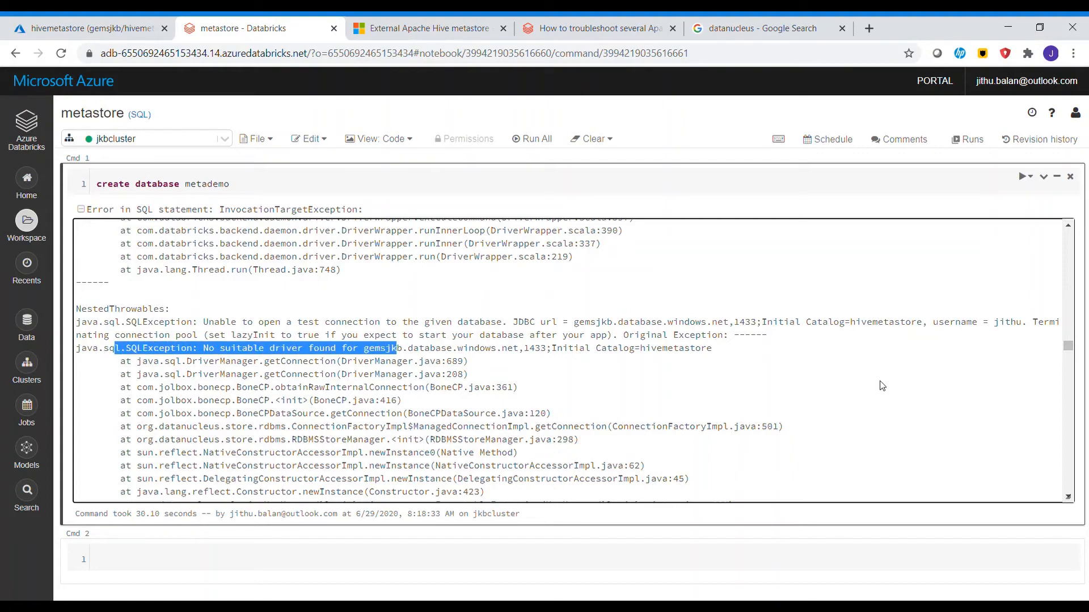
{"action": "left_click_drag", "start_coordinate": [1068, 346], "coordinate": [1076, 415]}
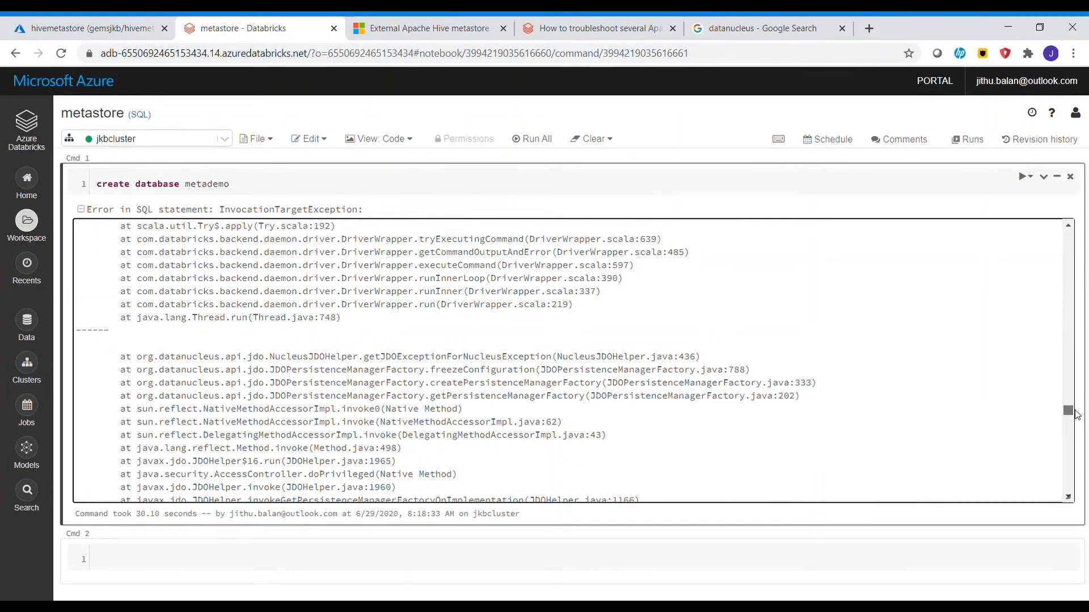
{"action": "left_click_drag", "start_coordinate": [1076, 414], "coordinate": [1078, 417]}
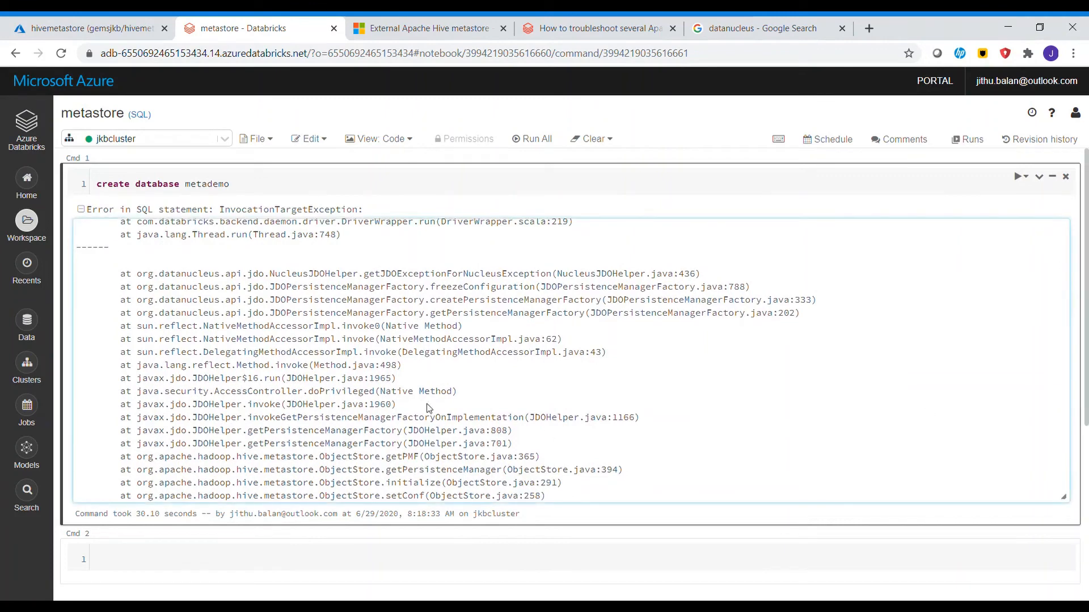
{"action": "left_click_drag", "start_coordinate": [325, 283], "coordinate": [533, 278]}
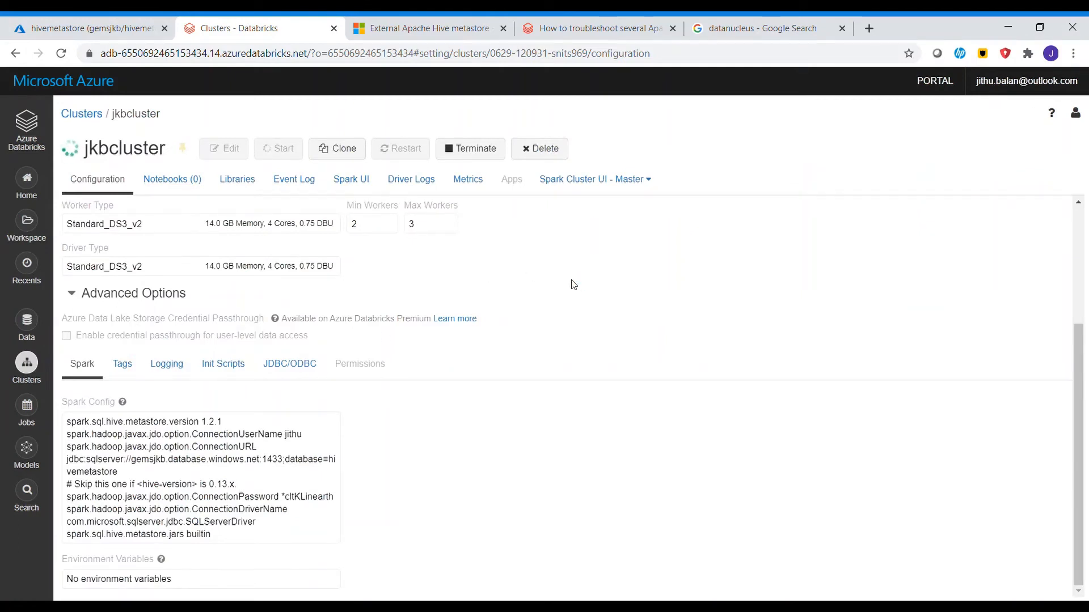
Compare jkbcluster's ConnectionURL setting with the documented ConnectionURL option and the JDBC and ADO.NET connection strings of hivemetastore.
{"action": "left_click_drag", "start_coordinate": [263, 466], "coordinate": [267, 466]}
{"action": "left_click", "coordinate": [267, 466]}
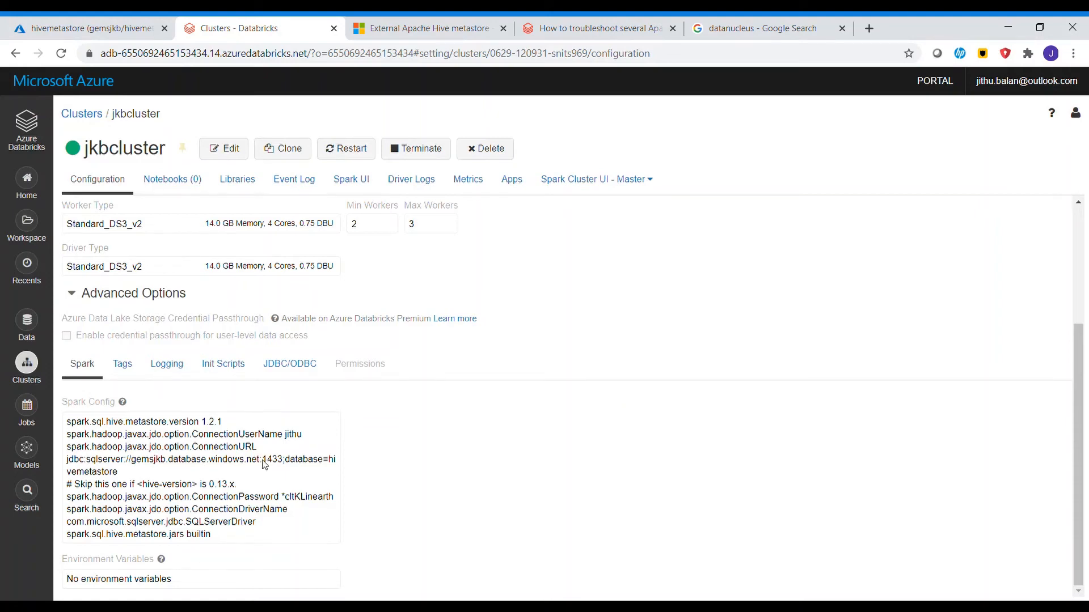
{"action": "left_click", "coordinate": [107, 28]}
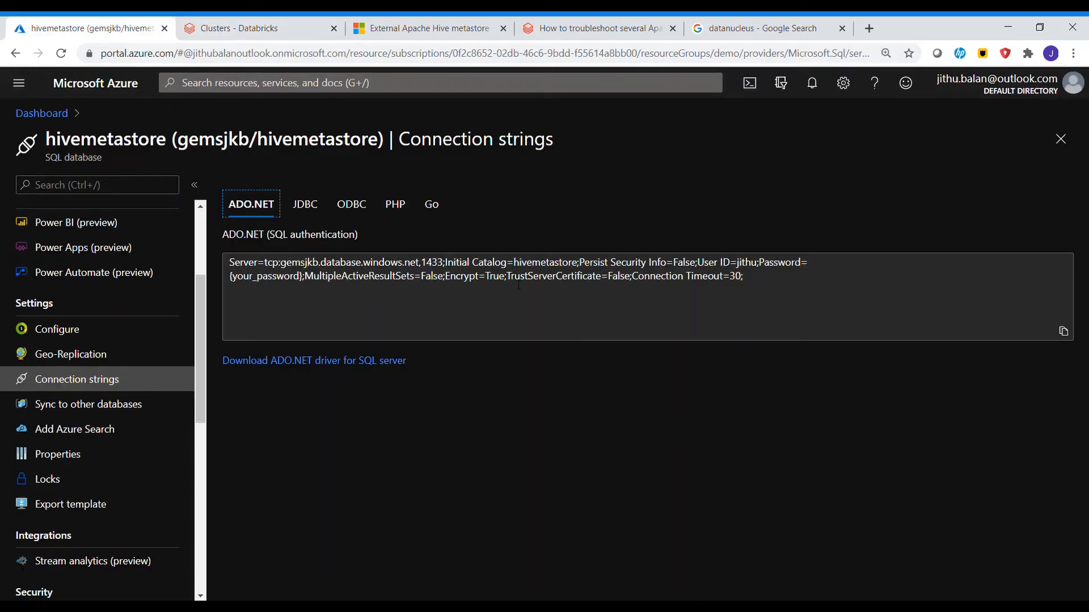
{"action": "left_click", "coordinate": [438, 23]}
{"action": "mouse_move", "coordinate": [1085, 370]}
{"action": "left_mouse_down"}
{"action": "mouse_move", "coordinate": [1085, 351]}
{"action": "mouse_move", "coordinate": [1085, 364]}
{"action": "left_mouse_up"}
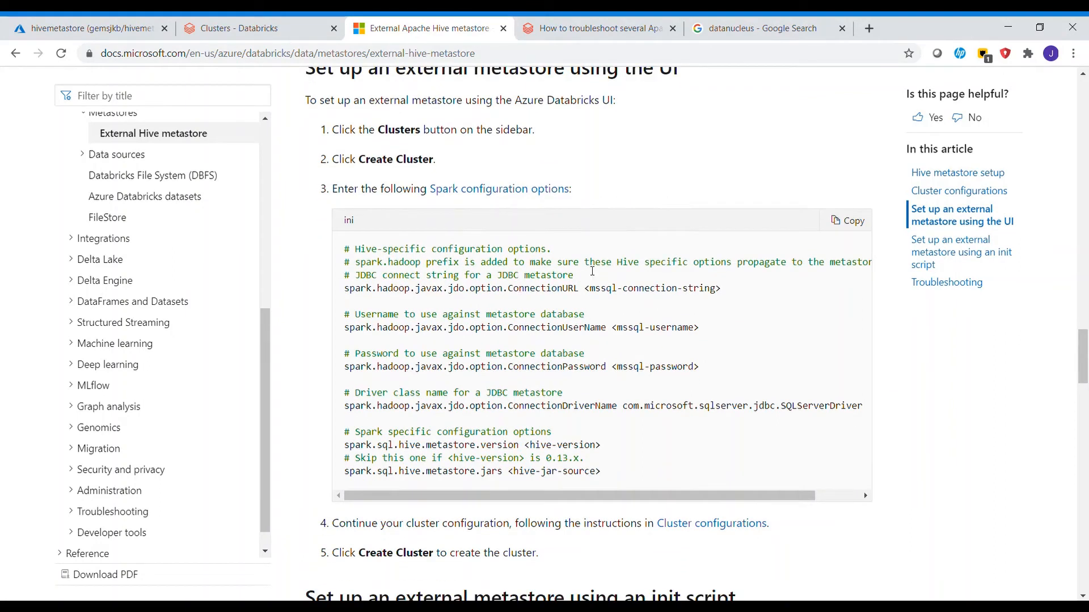
{"action": "left_click_drag", "start_coordinate": [583, 265], "coordinate": [715, 300]}
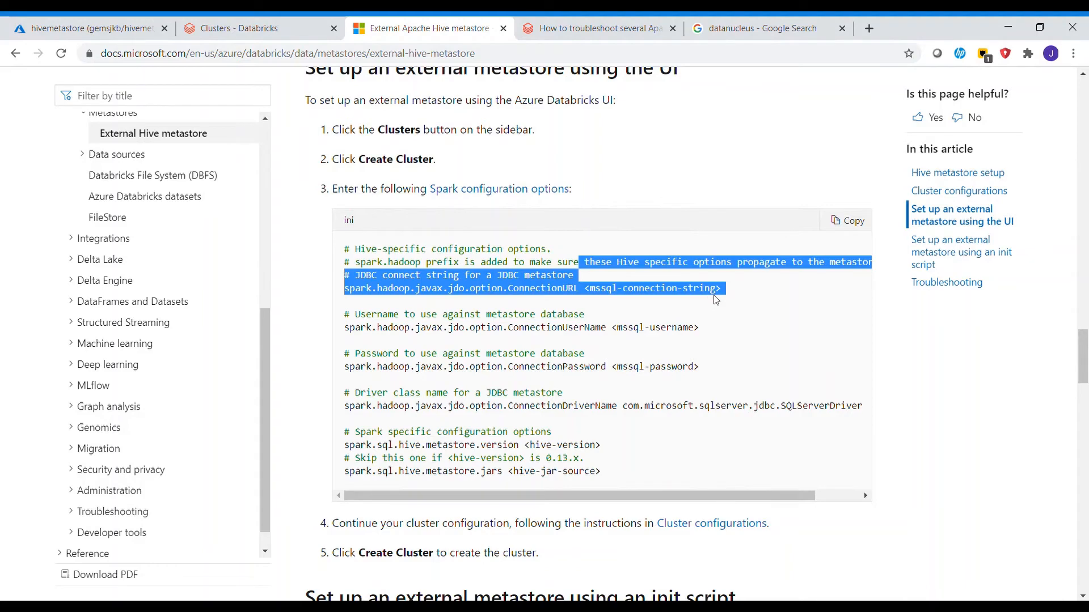
{"action": "left_click", "coordinate": [73, 17]}
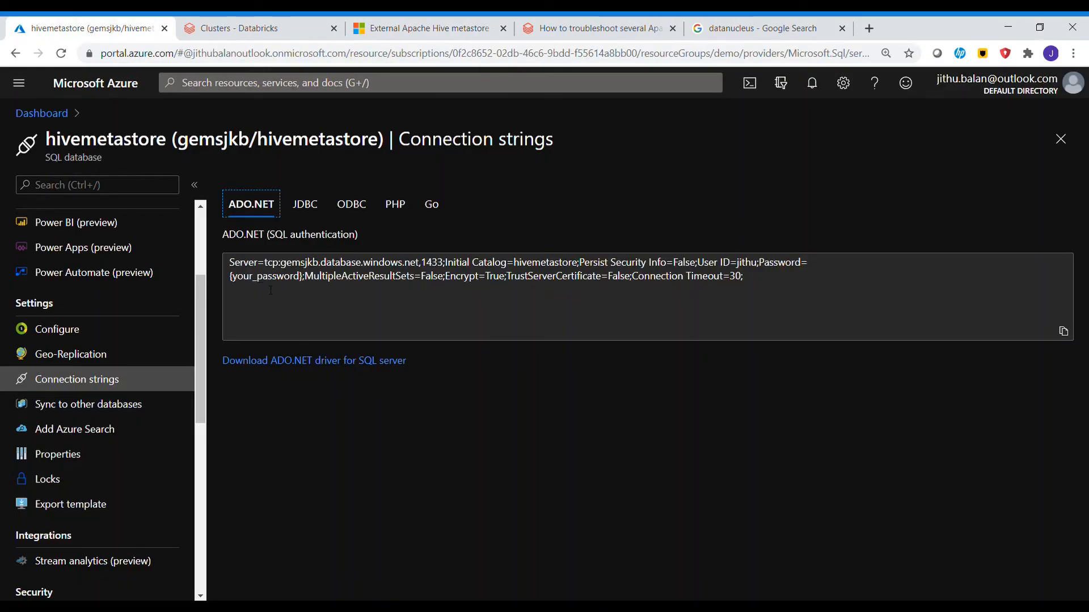
{"action": "left_click", "coordinate": [307, 207]}
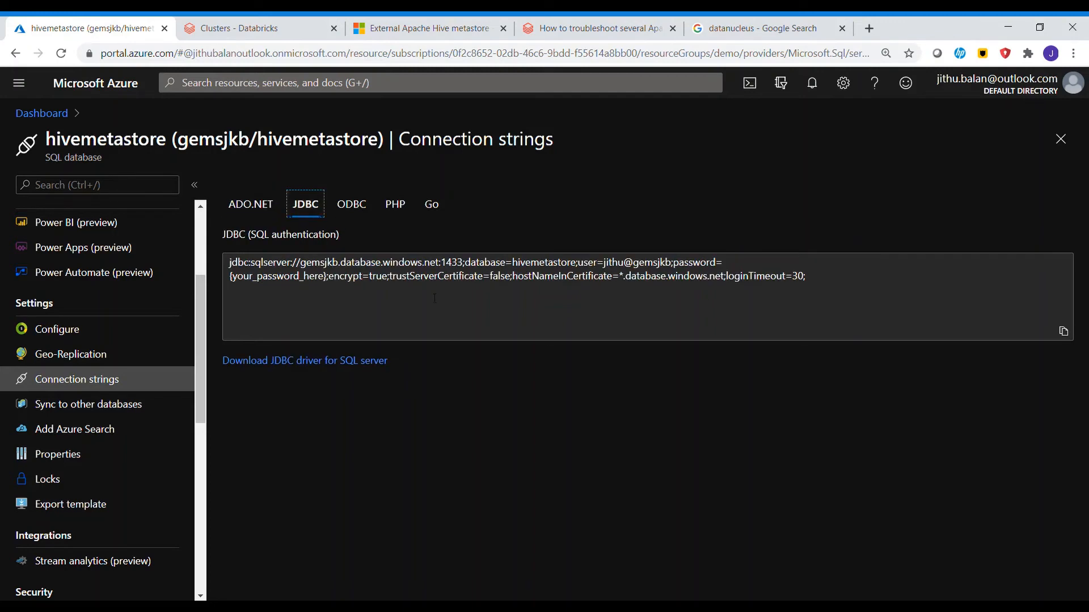
{"action": "left_click", "coordinate": [453, 269]}
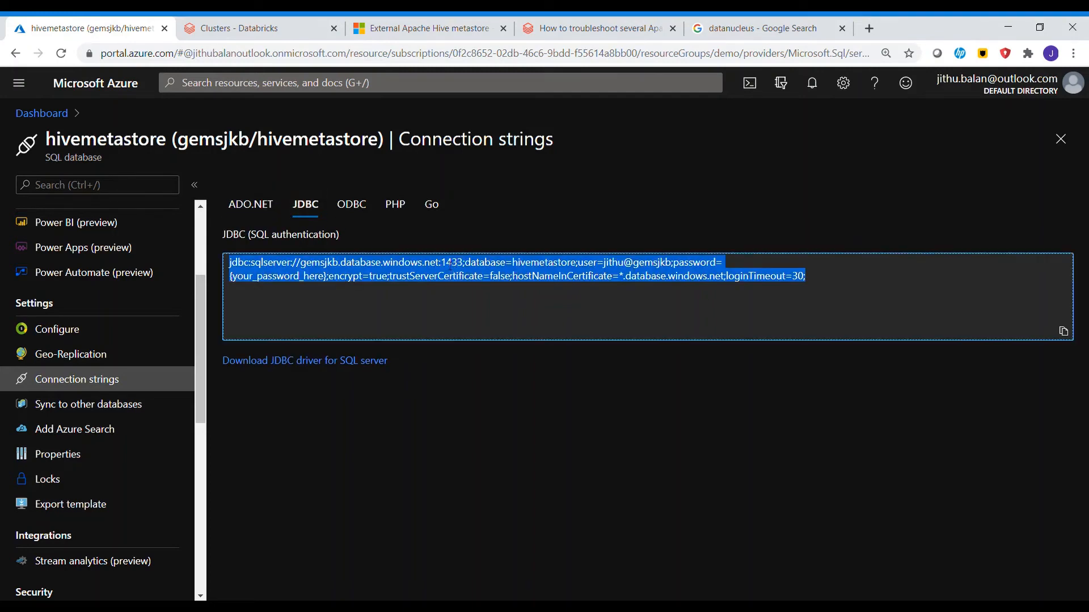
{"action": "left_click", "coordinate": [243, 203]}
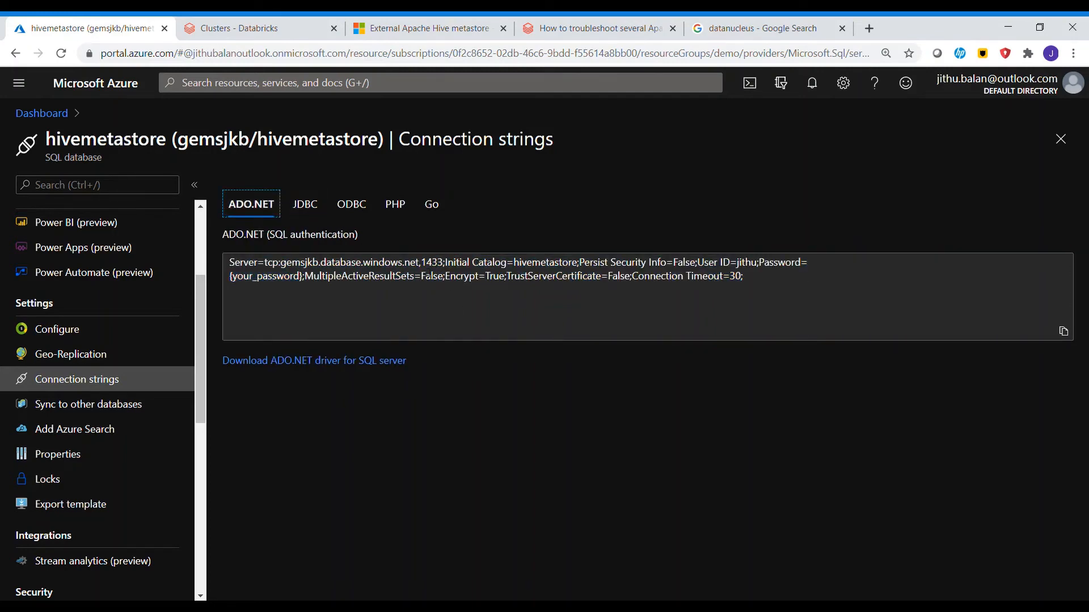
Reopen the metastore notebook from the Databricks workspace and run the "create database metademo" cell again.
{"action": "left_click", "coordinate": [216, 18]}
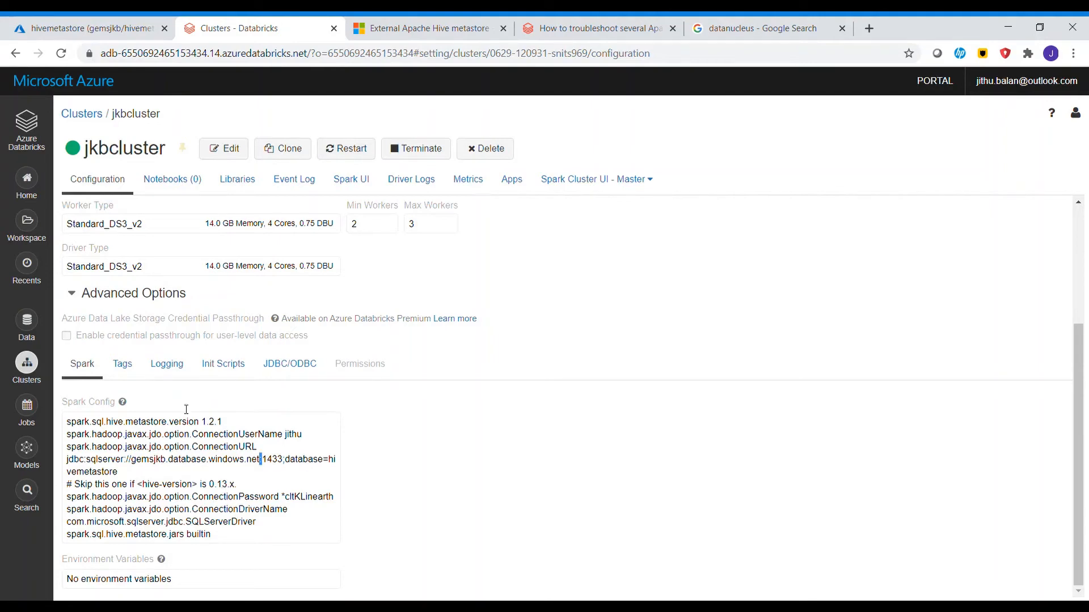
{"action": "left_click", "coordinate": [36, 227]}
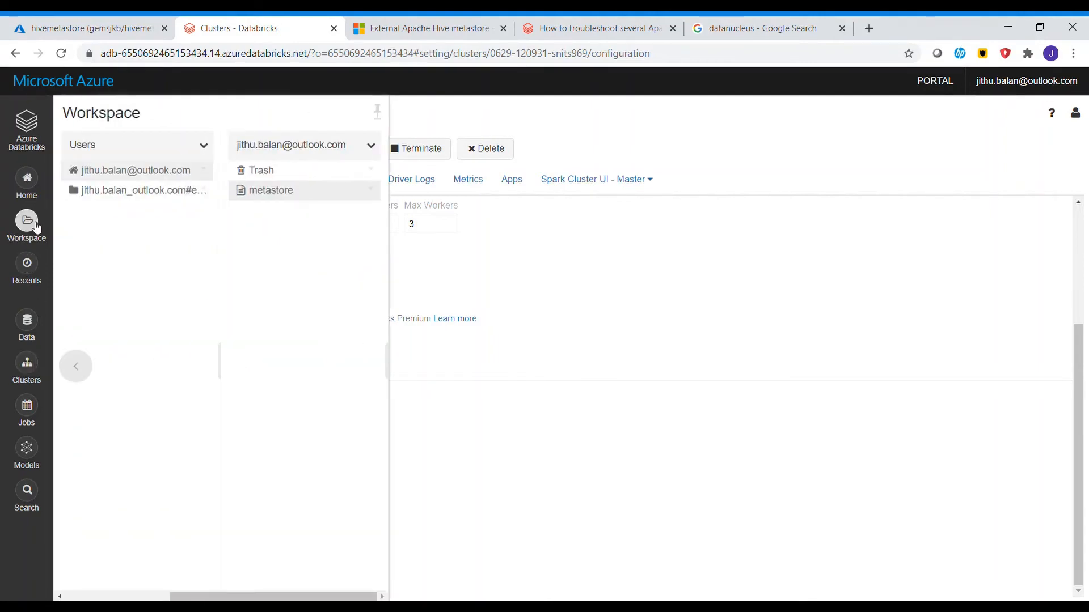
{"action": "left_click", "coordinate": [334, 193]}
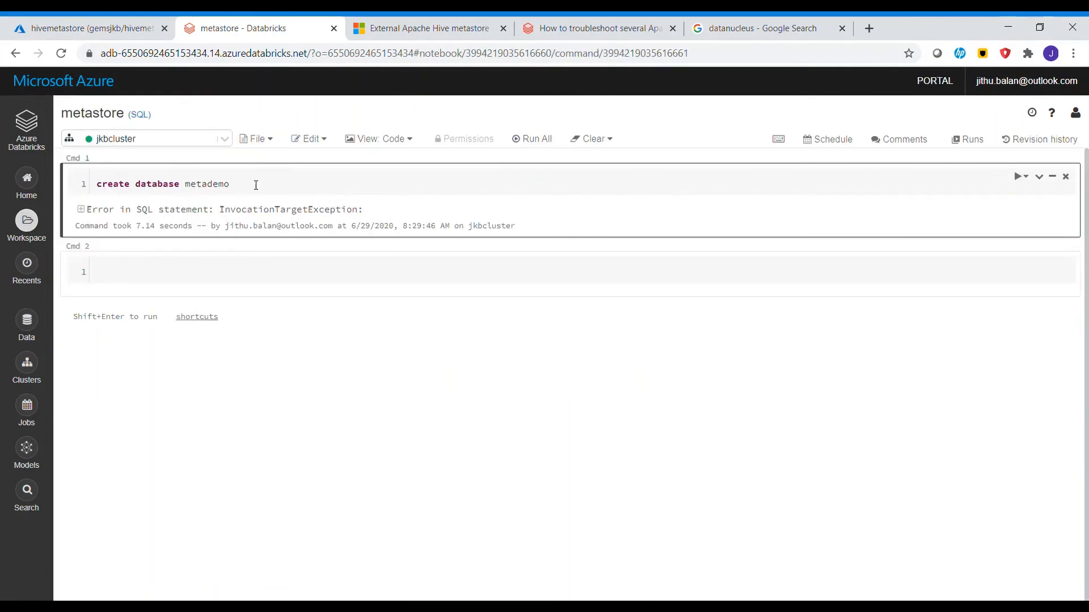
{"action": "left_click", "coordinate": [260, 185]}
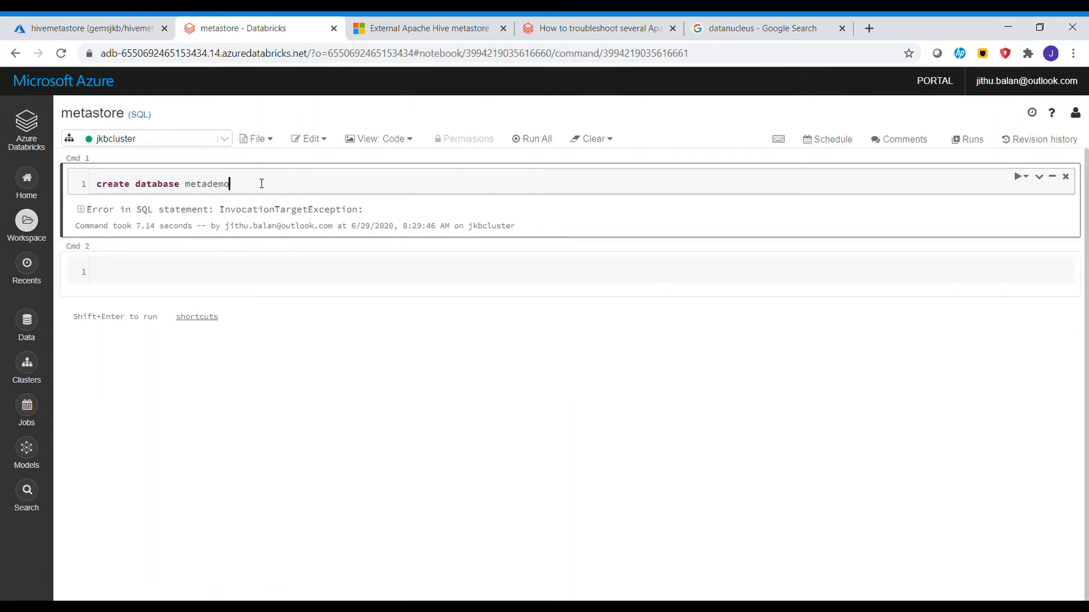
{"action": "key", "text": "shift+Return"}
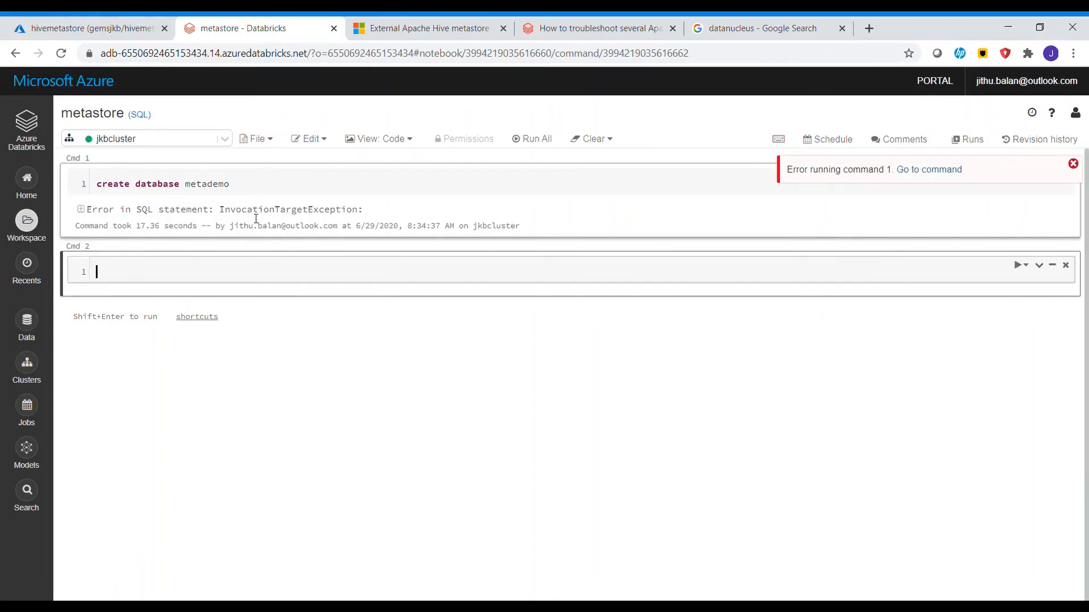
Expand the cell's new error output and copy the client IP address named in its SQLServerException message.
{"action": "left_click", "coordinate": [82, 211]}
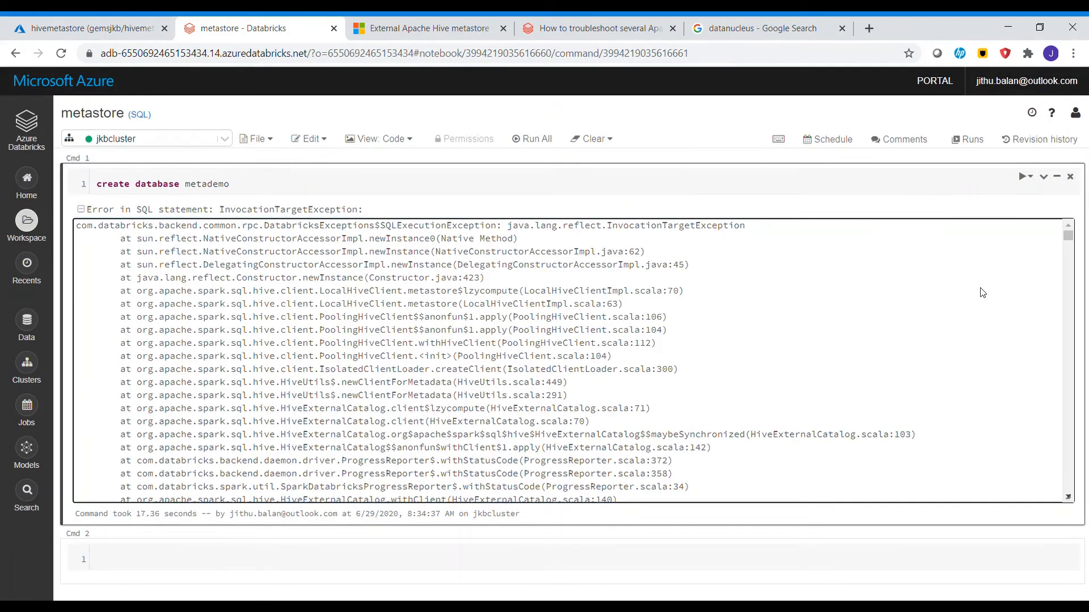
{"action": "left_click_drag", "start_coordinate": [1068, 235], "coordinate": [1079, 278]}
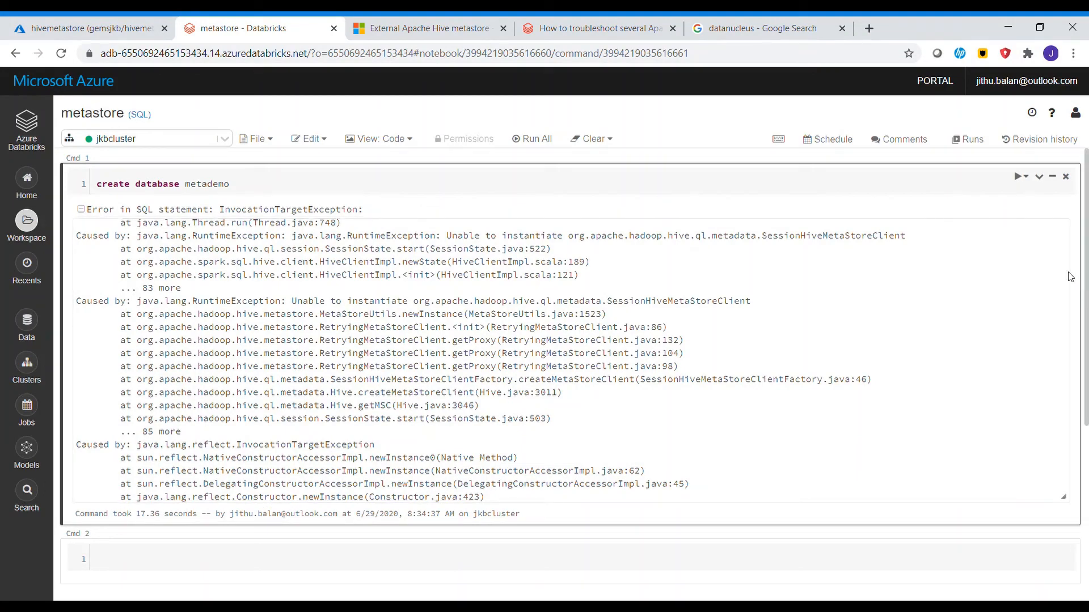
{"action": "left_click_drag", "start_coordinate": [1071, 276], "coordinate": [1072, 281]}
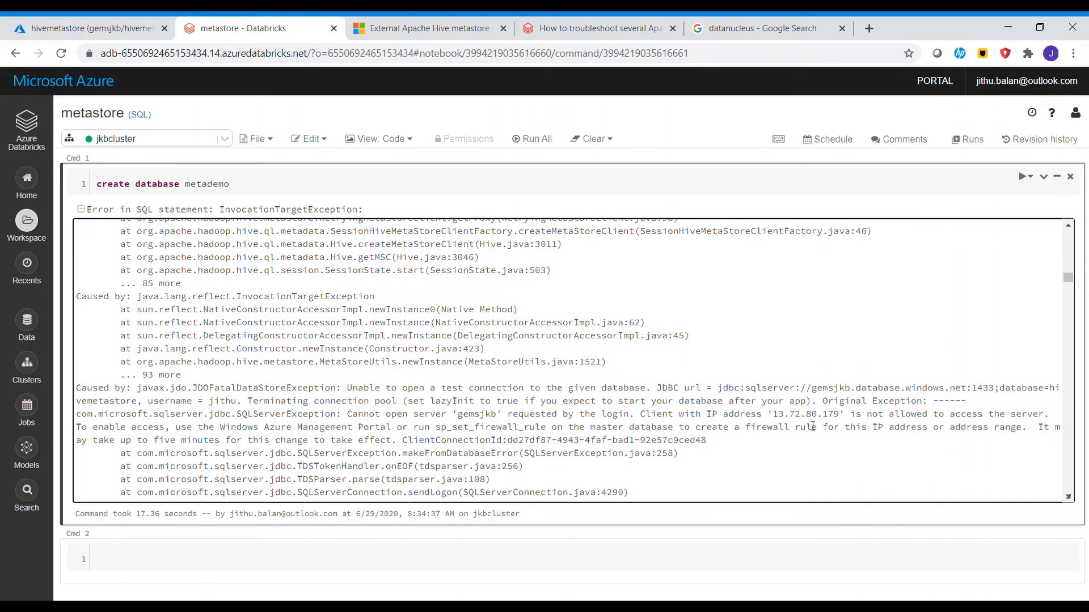
{"action": "left_click_drag", "start_coordinate": [773, 414], "coordinate": [843, 419]}
{"action": "key", "text": "ctrl+c"}
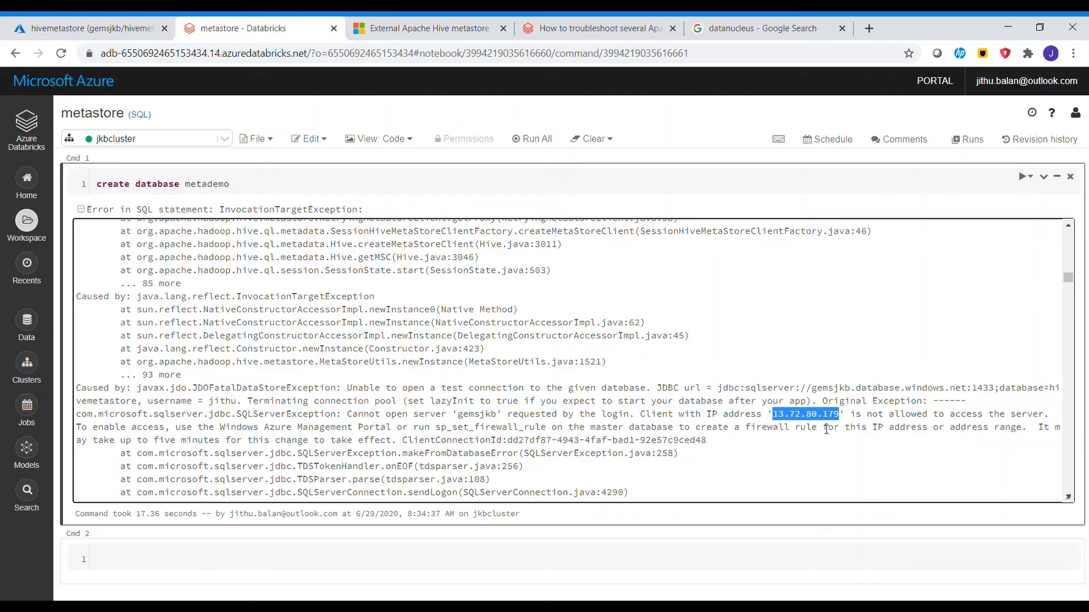
Switch to the Azure portal and open the "Firewalls and virtual networks" settings of hivemetastore's SQL server, gemsjkb.
{"action": "left_click", "coordinate": [113, 24]}
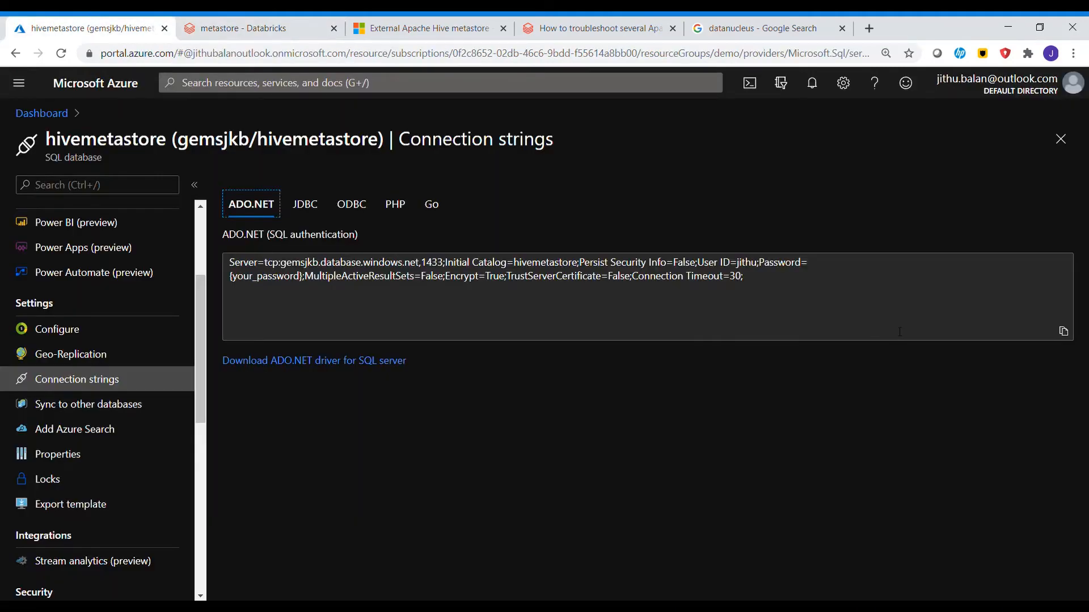
{"action": "left_click_drag", "start_coordinate": [196, 320], "coordinate": [199, 215]}
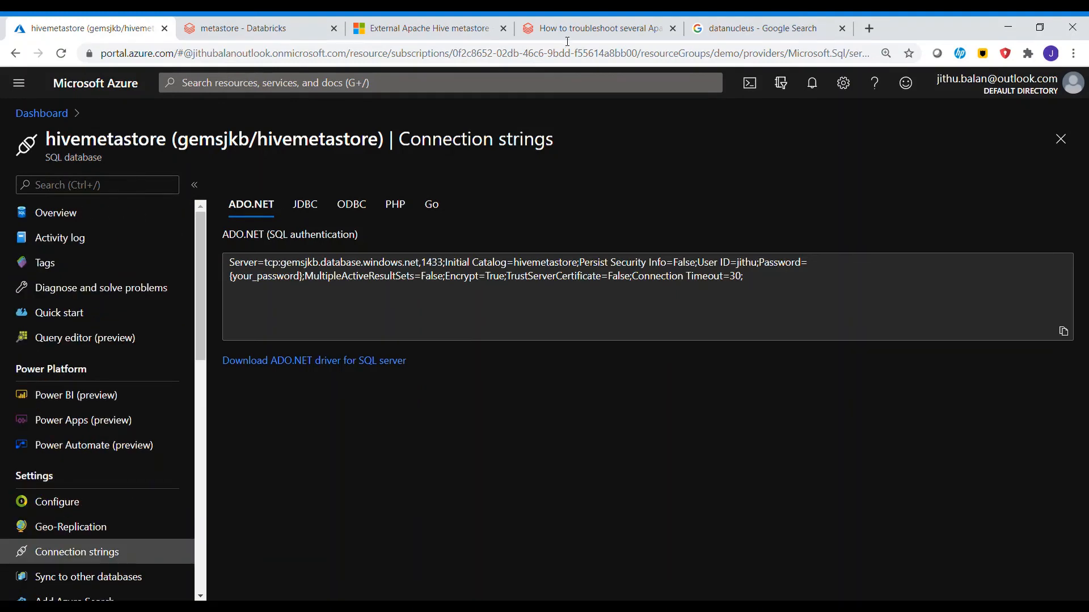
{"action": "left_click", "coordinate": [1060, 139]}
{"action": "left_click", "coordinate": [374, 195]}
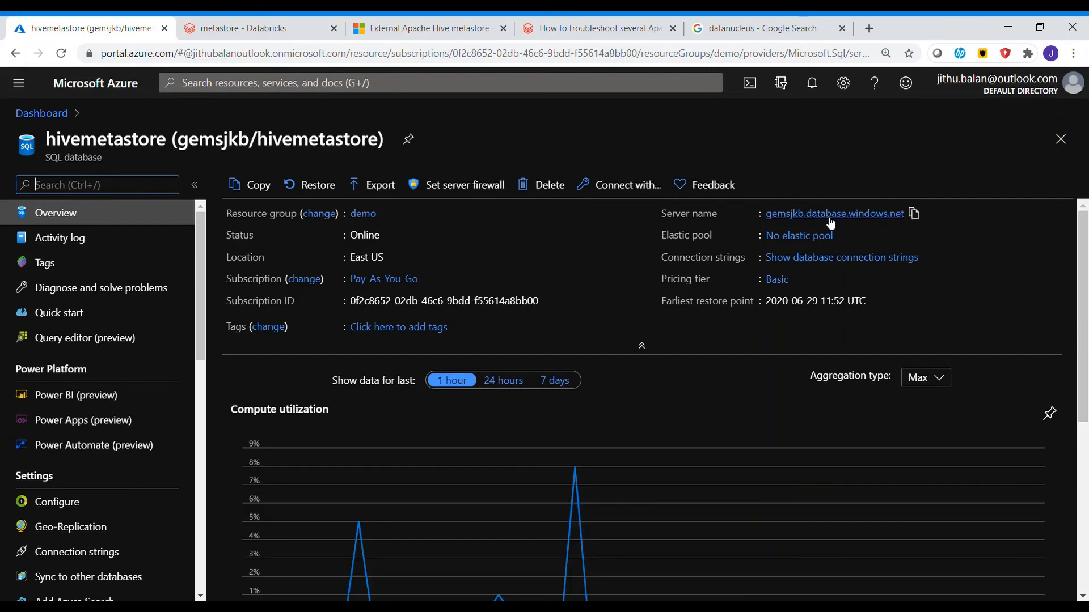
{"action": "left_click", "coordinate": [827, 216]}
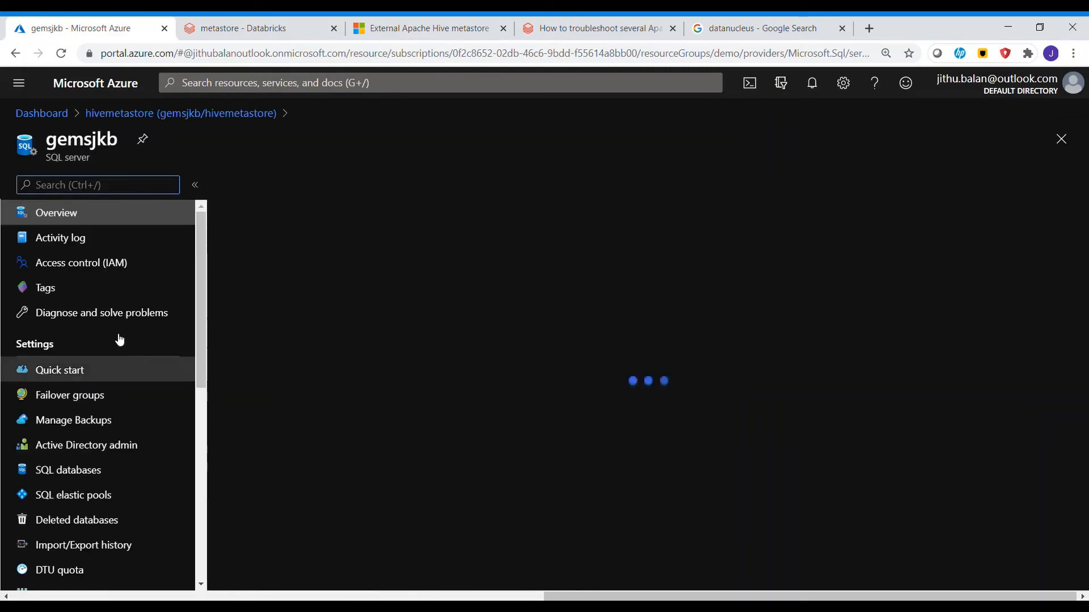
{"action": "left_click_drag", "start_coordinate": [201, 284], "coordinate": [196, 475]}
{"action": "left_click", "coordinate": [133, 328]}
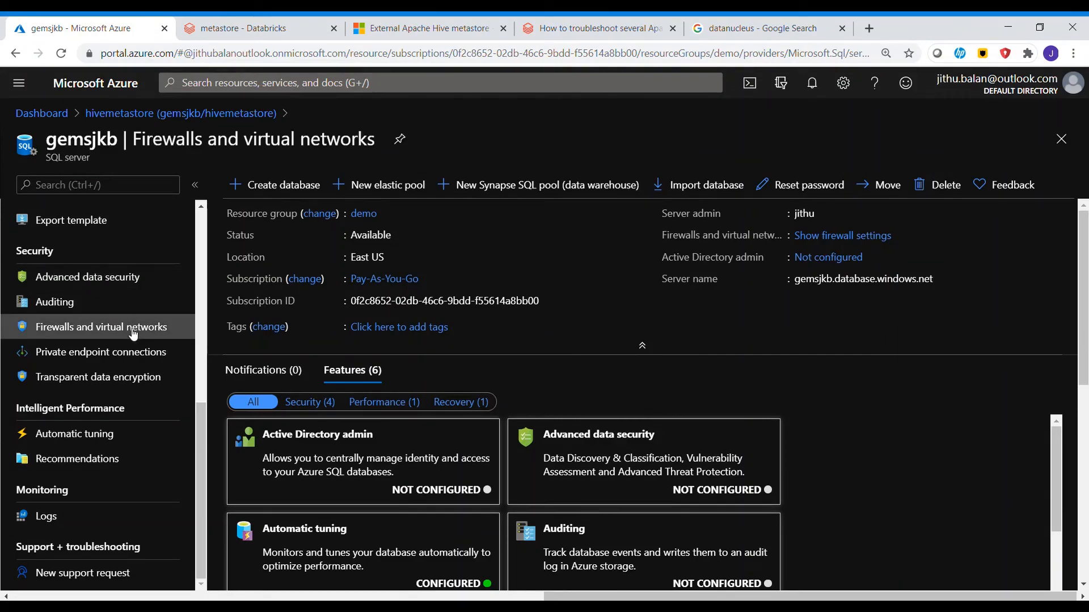
Enter 13.72.80.170 as the start IP and 13.72.80.180 as the end IP of a new firewall rule on gemsjkb.
{"action": "left_click_drag", "start_coordinate": [1083, 300], "coordinate": [1087, 551]}
{"action": "left_click", "coordinate": [402, 392]}
{"action": "key", "text": "ctrl+v"}
{"action": "key", "text": "BackSpace"}
{"action": "type", "text": "0"}
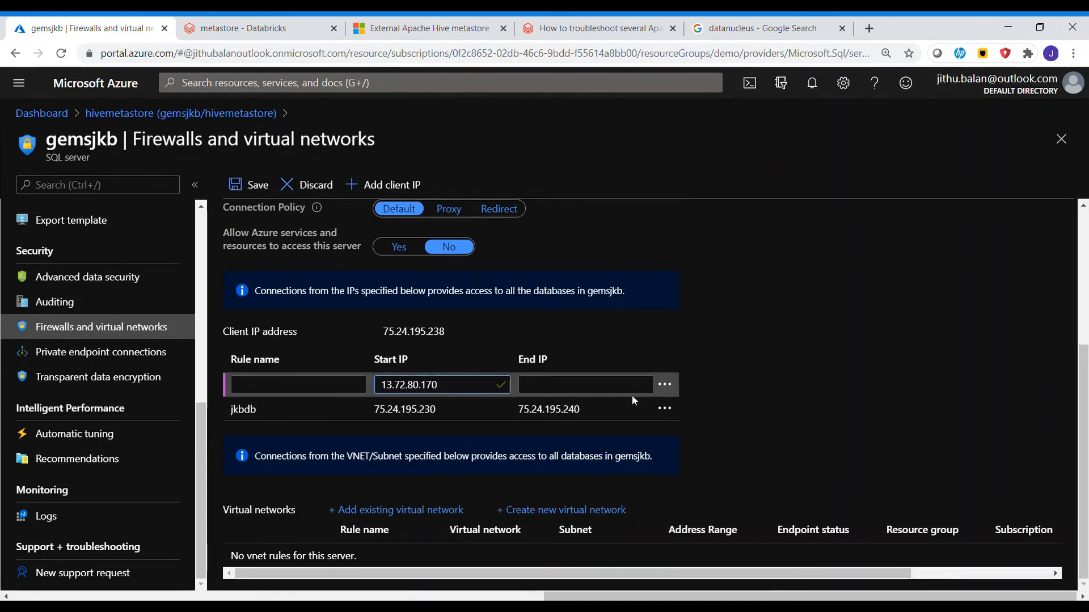
{"action": "left_click", "coordinate": [589, 390]}
{"action": "key", "text": "ctrl+v"}
{"action": "key", "text": "BackSpace"}
{"action": "key", "text": "BackSpace"}
{"action": "type", "text": "80"}
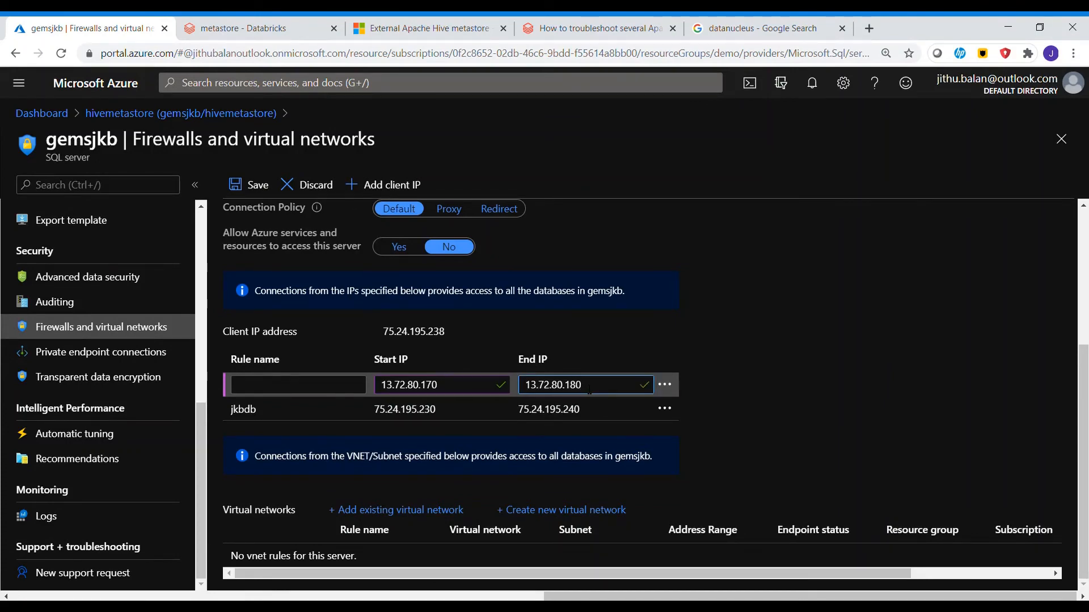
Name the new firewall rule dbricks and save the server's firewall rules.
{"action": "left_click", "coordinate": [265, 385]}
{"action": "type", "text": "dbricks"}
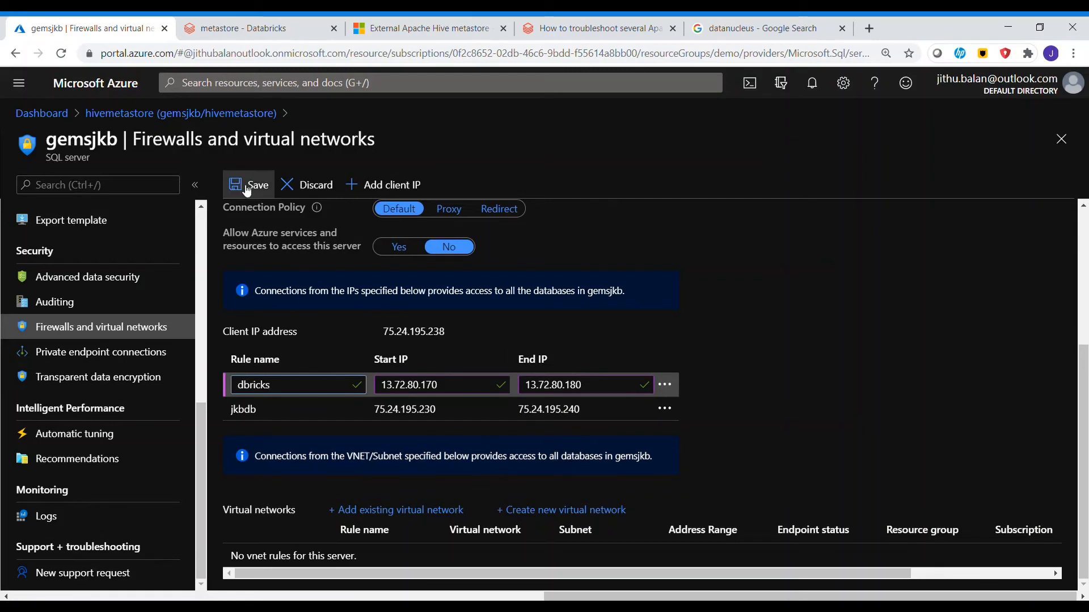
{"action": "left_click", "coordinate": [248, 185]}
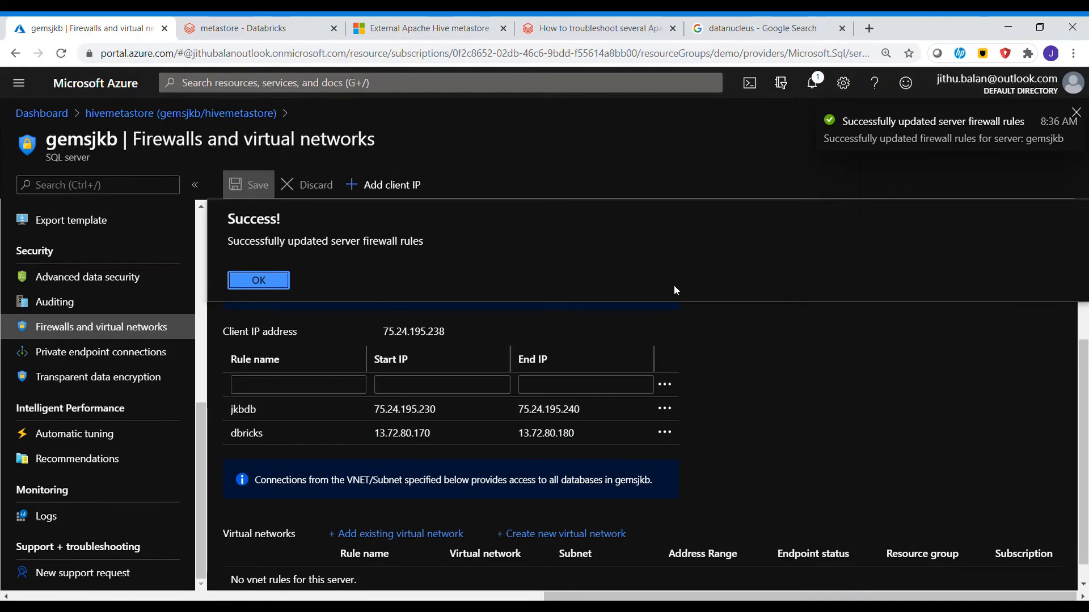
{"action": "left_click", "coordinate": [258, 280]}
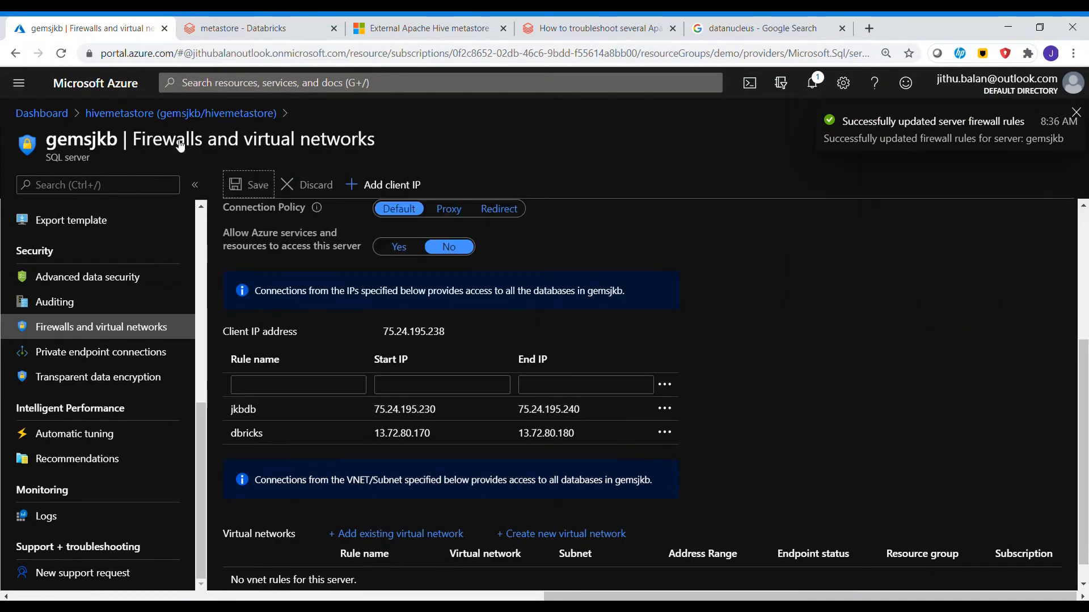
Switch to the metastore notebook in Databricks and rerun the "create database metademo" cell.
{"action": "left_click", "coordinate": [237, 28]}
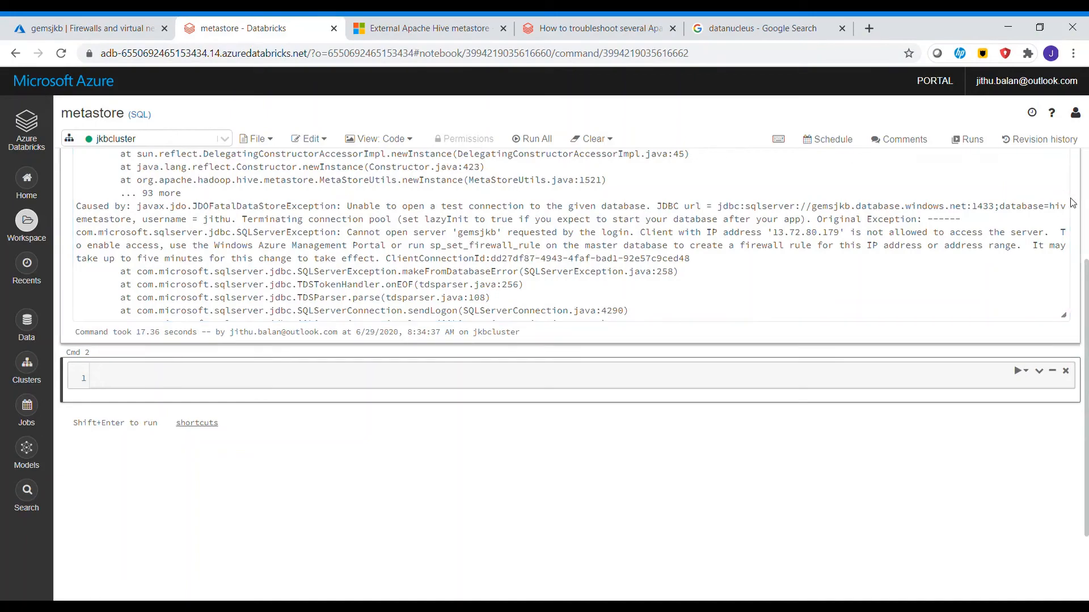
{"action": "left_click_drag", "start_coordinate": [1086, 275], "coordinate": [1088, 165]}
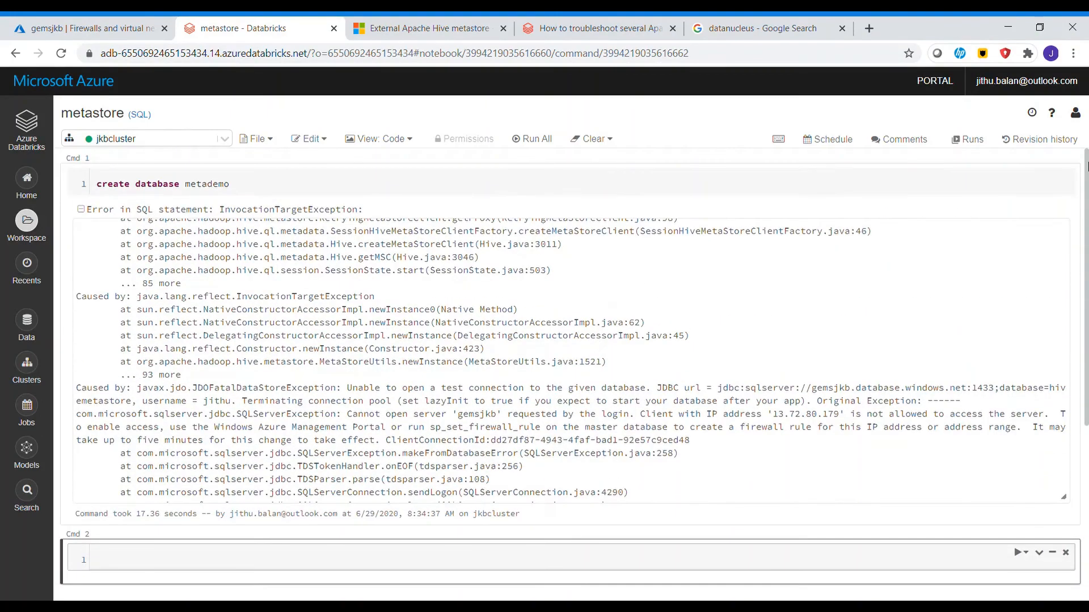
{"action": "left_click", "coordinate": [511, 189]}
{"action": "key", "text": "shift+Return"}
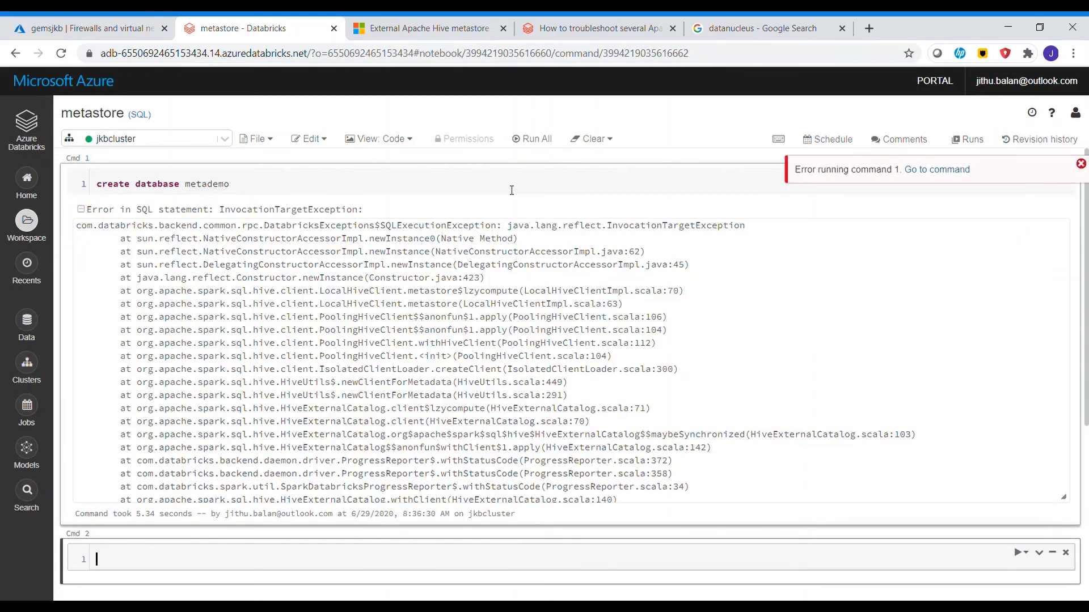
Examine the cell's new error output down to the JDODataStoreException cause about the VERSION table and datanucleus settings.
{"action": "left_click", "coordinate": [827, 342]}
{"action": "left_click_drag", "start_coordinate": [1069, 247], "coordinate": [1086, 395]}
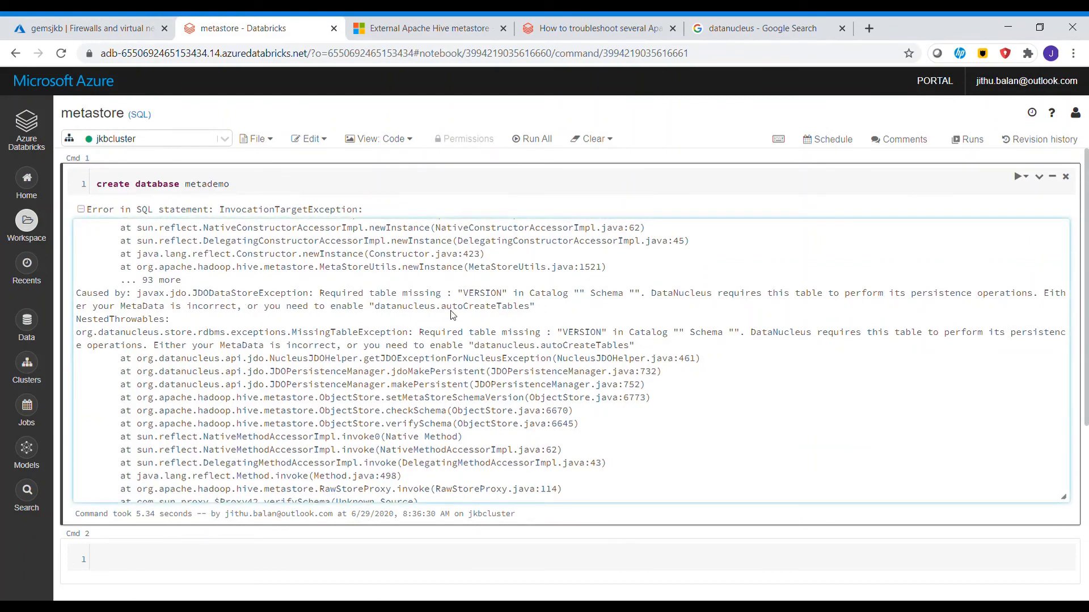
{"action": "triple_click", "coordinate": [464, 296]}
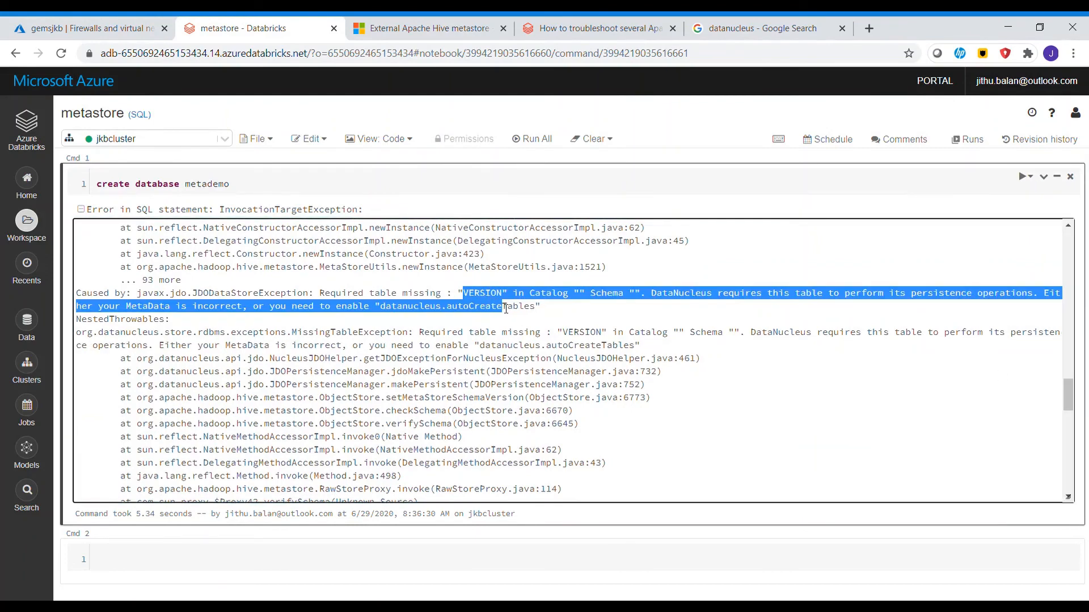
{"action": "left_click", "coordinate": [582, 325]}
{"action": "left_click_drag", "start_coordinate": [657, 292], "coordinate": [772, 307]}
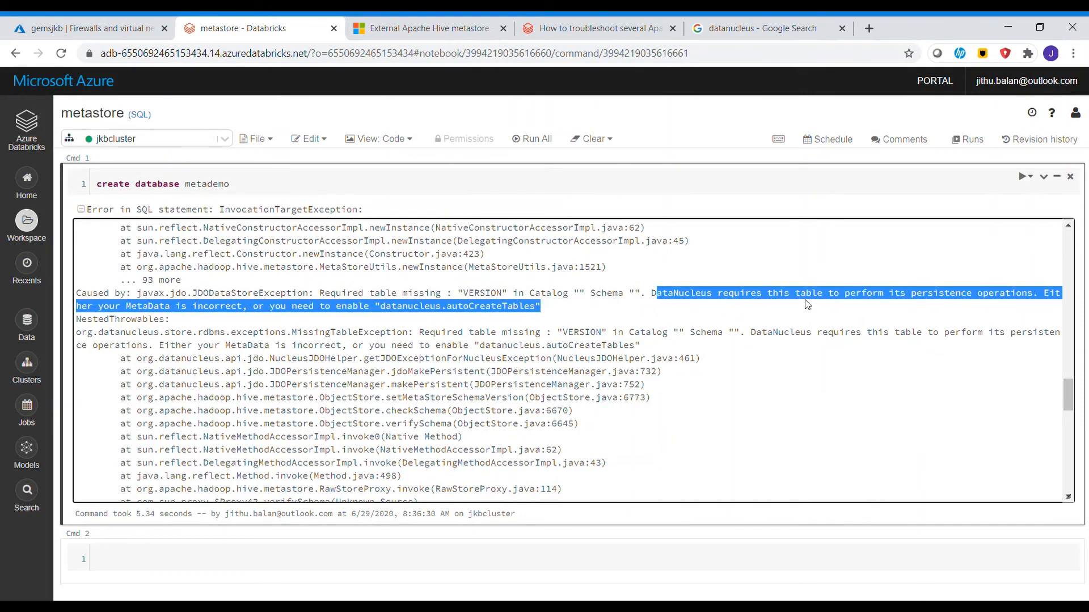
{"action": "left_click", "coordinate": [652, 321]}
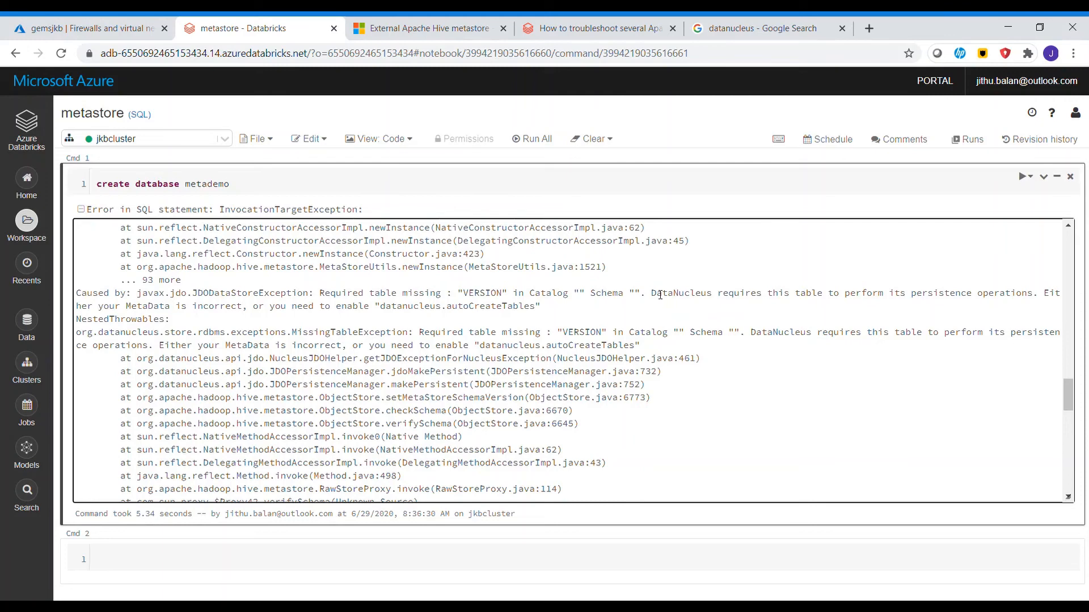
Check the external Hive metastore documentation and copy the two datanucleus Spark configuration lines from the Databricks metastore troubleshooting article.
{"action": "left_click", "coordinate": [422, 25]}
{"action": "left_click", "coordinate": [774, 365]}
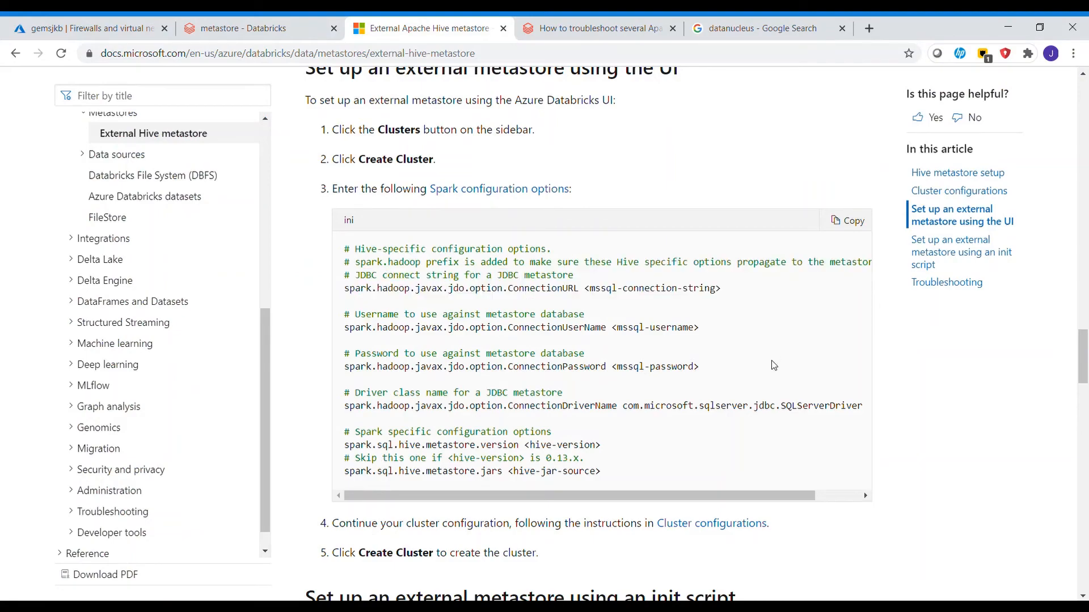
{"action": "scroll", "coordinate": [1084, 364], "scroll_direction": "down", "scroll_amount": 2}
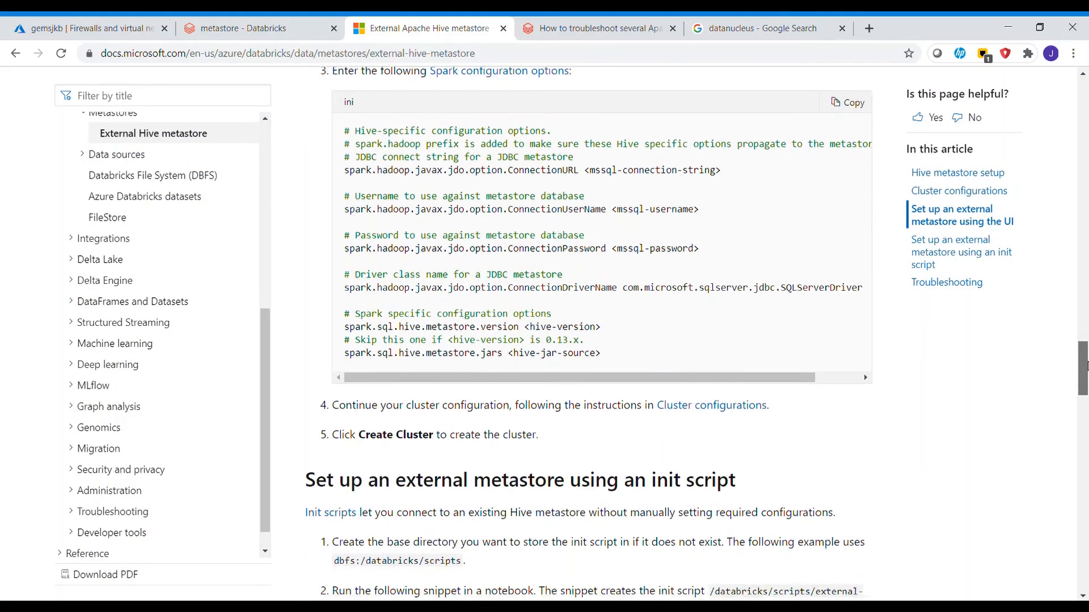
{"action": "scroll", "coordinate": [1084, 364], "scroll_direction": "down", "scroll_amount": 5}
{"action": "left_click_drag", "start_coordinate": [1086, 389], "coordinate": [1086, 356]}
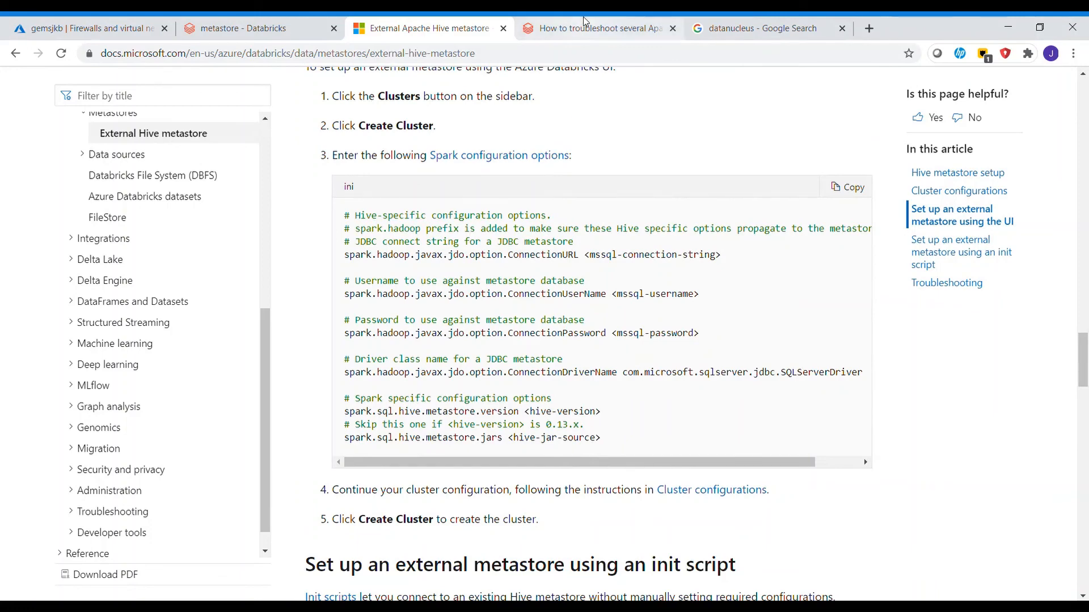
{"action": "key", "text": "ctrl+Tab"}
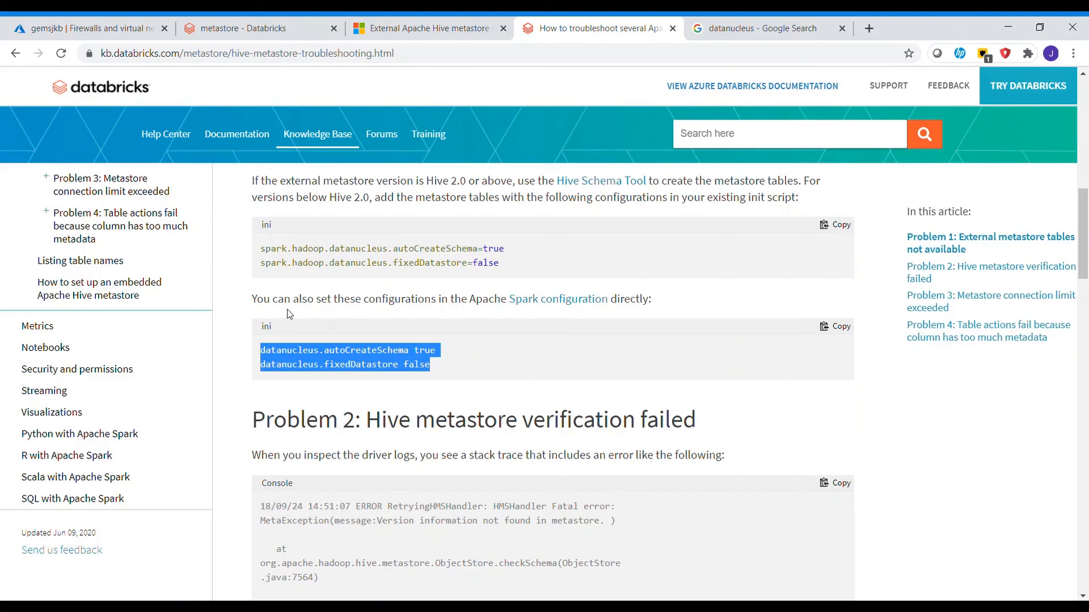
{"action": "left_click_drag", "start_coordinate": [436, 361], "coordinate": [240, 345]}
{"action": "key", "text": "ctrl+c"}
Return to Databricks, open jkbcluster from the cluster list and terminate it.
{"action": "left_click", "coordinate": [252, 26]}
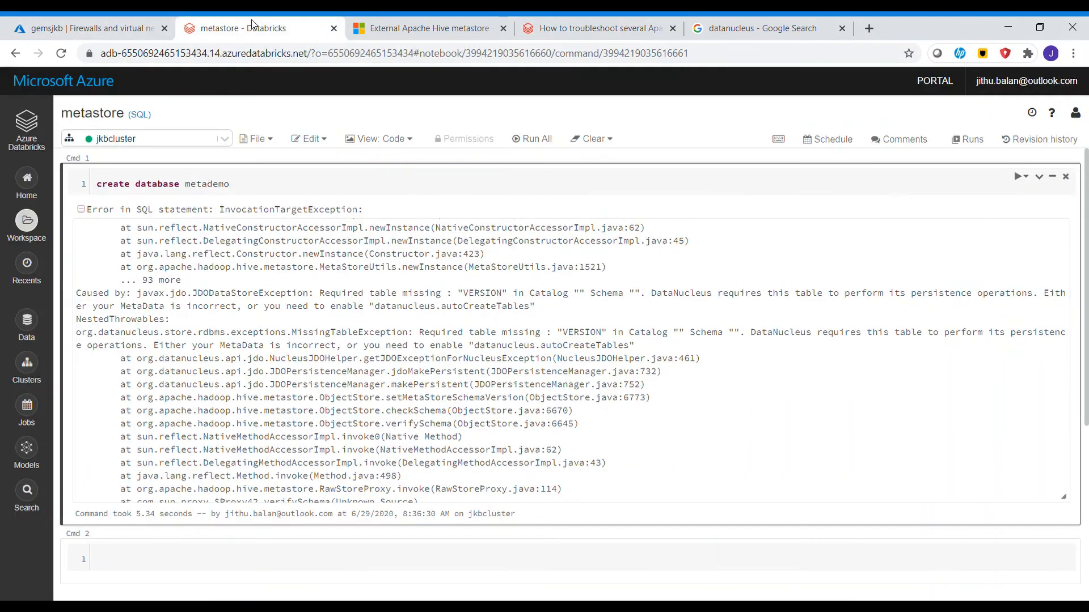
{"action": "left_click", "coordinate": [32, 377]}
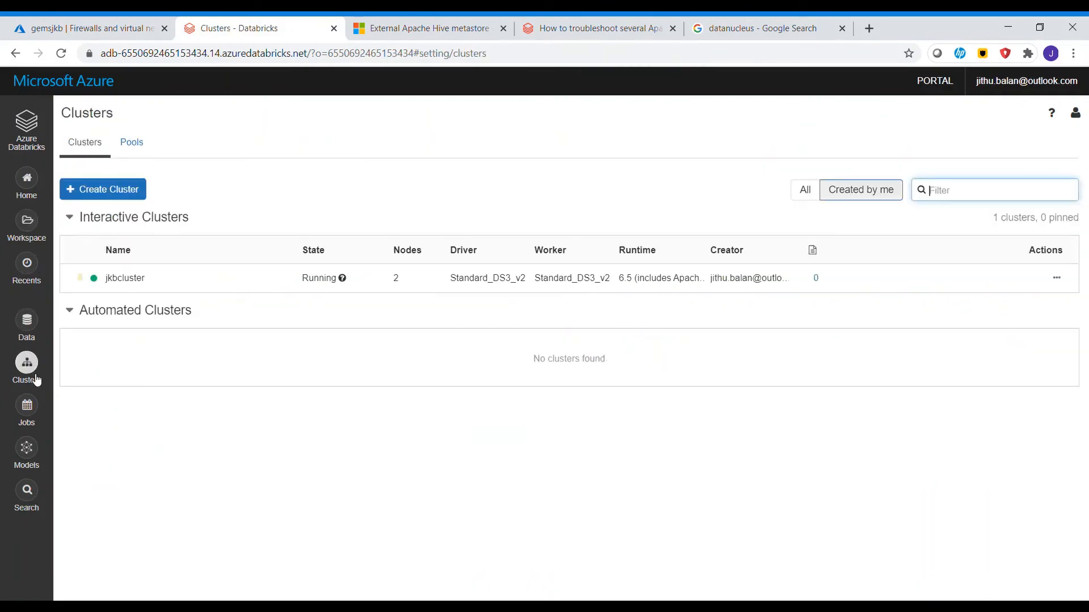
{"action": "left_click", "coordinate": [126, 278]}
{"action": "left_click", "coordinate": [391, 146]}
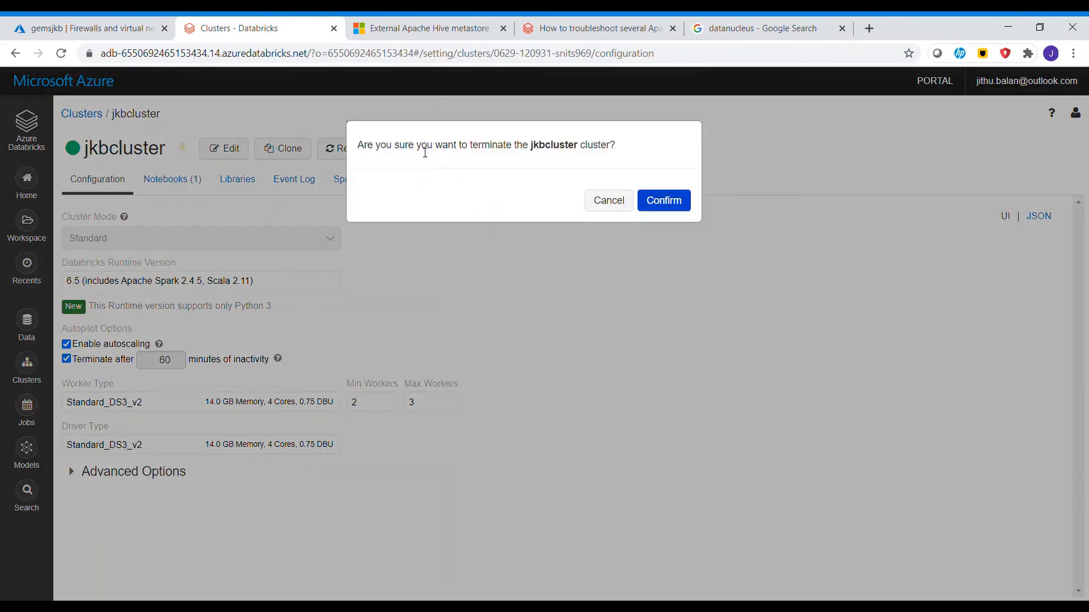
{"action": "left_click", "coordinate": [683, 212]}
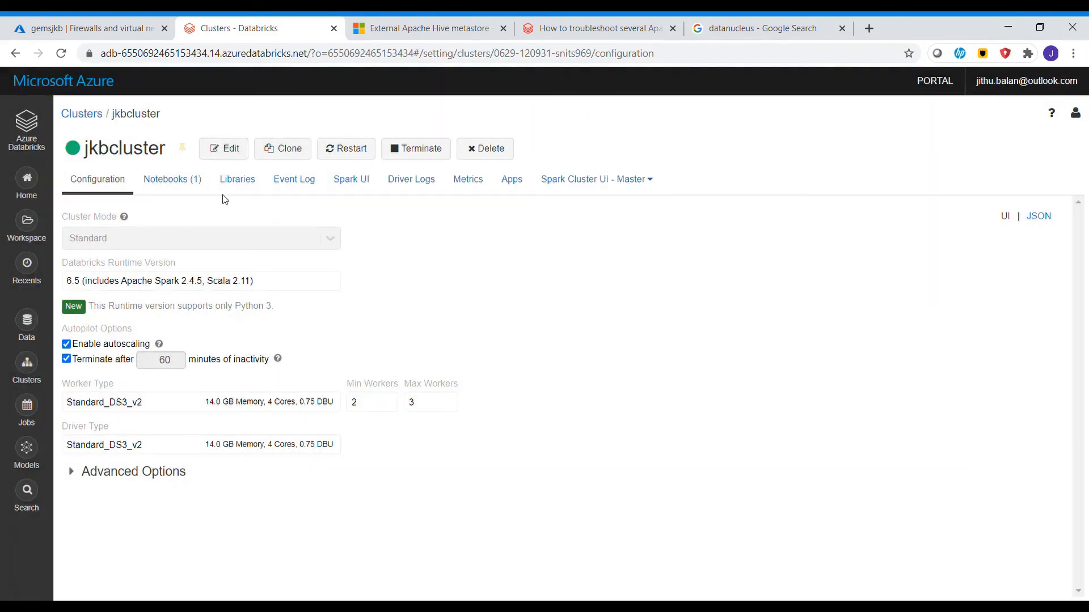
Edit jkbcluster, append "datanucleus.autoCreateSchema true" and "datanucleus.fixedDatastore false" to its Spark config, and check both values.
{"action": "left_click", "coordinate": [232, 157]}
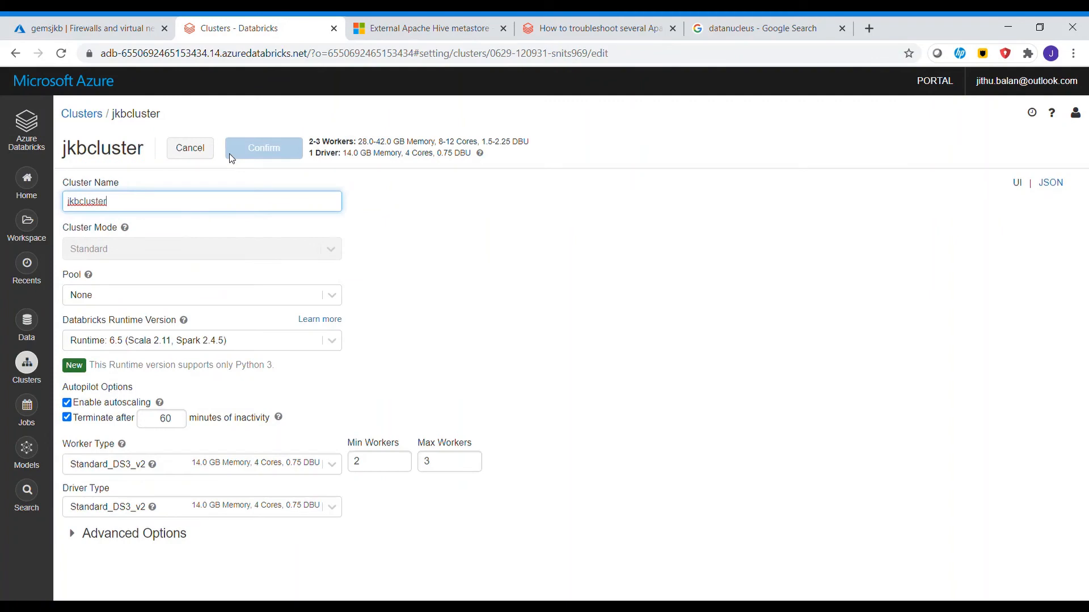
{"action": "left_click", "coordinate": [168, 540]}
{"action": "scroll", "coordinate": [1085, 341], "scroll_direction": "down", "scroll_amount": 5}
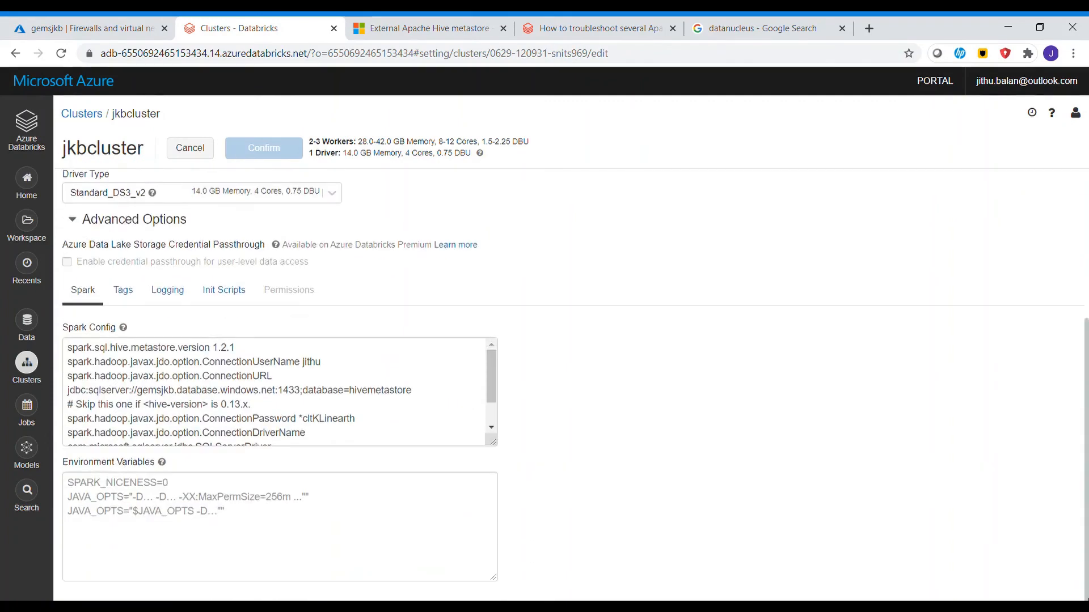
{"action": "scroll", "coordinate": [495, 376], "scroll_direction": "down", "scroll_amount": 1}
{"action": "left_click", "coordinate": [420, 444]}
{"action": "key", "text": "ctrl+v"}
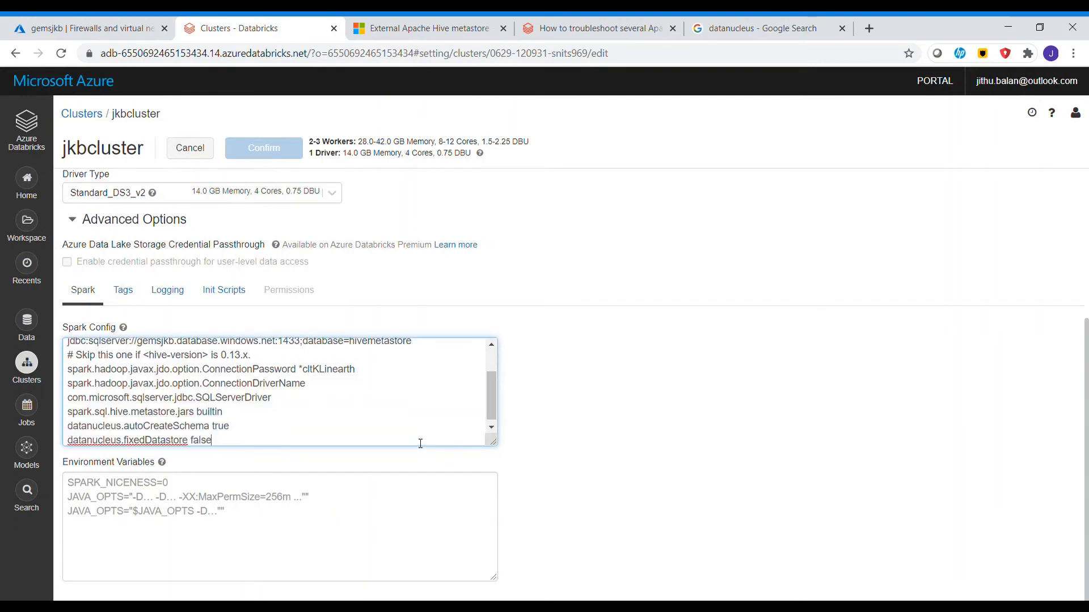
{"action": "left_click", "coordinate": [399, 586]}
{"action": "mouse_move", "coordinate": [491, 384]}
{"action": "left_mouse_down"}
{"action": "mouse_move", "coordinate": [489, 443]}
{"action": "mouse_move", "coordinate": [495, 405]}
{"action": "left_mouse_up"}
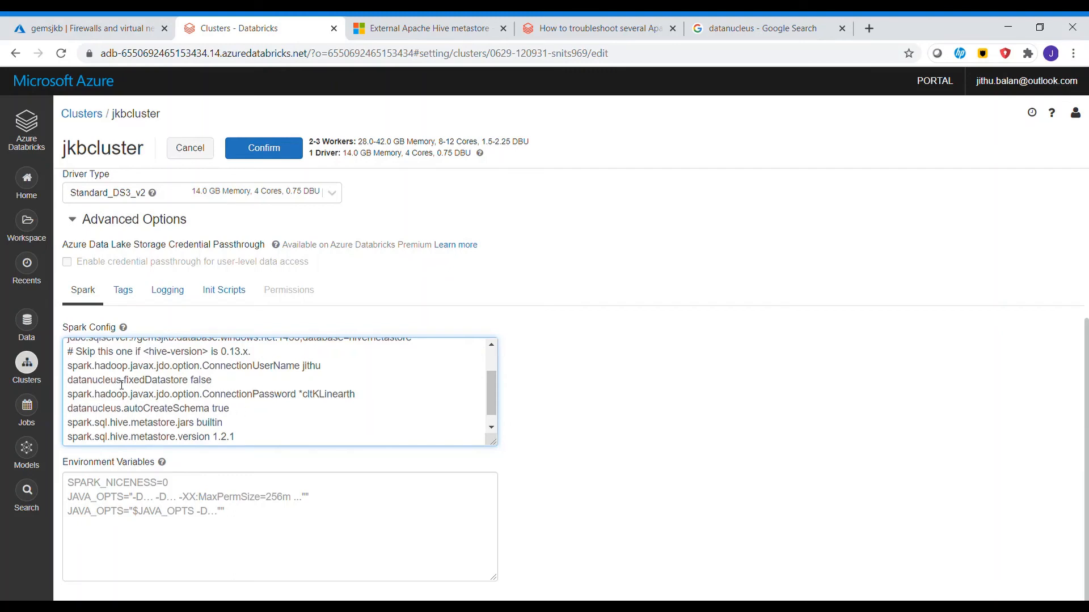
{"action": "double_click", "coordinate": [200, 381]}
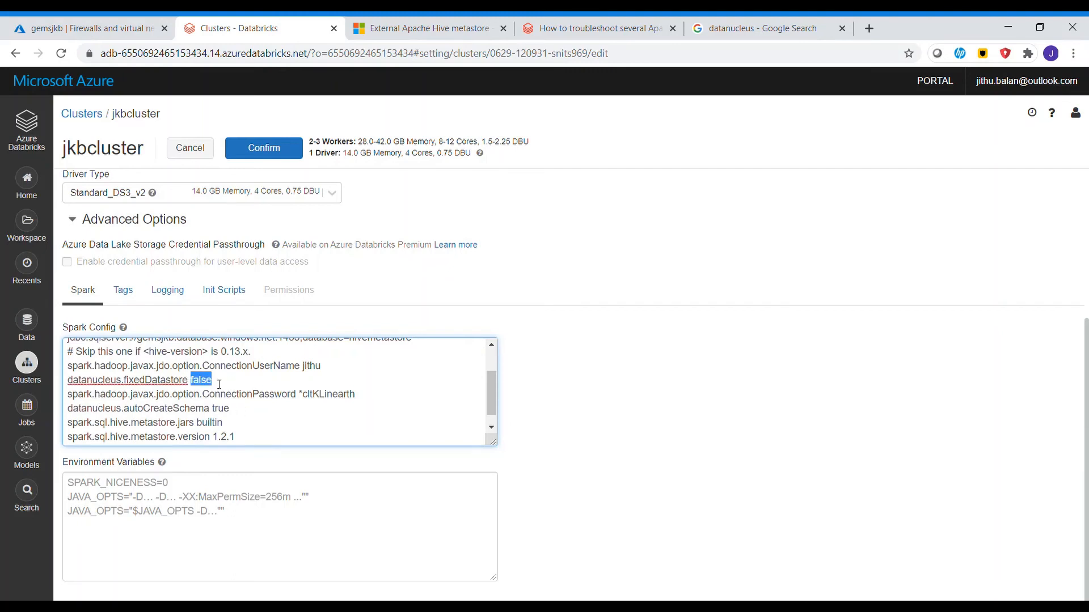
{"action": "left_click", "coordinate": [192, 410]}
{"action": "double_click", "coordinate": [220, 412]}
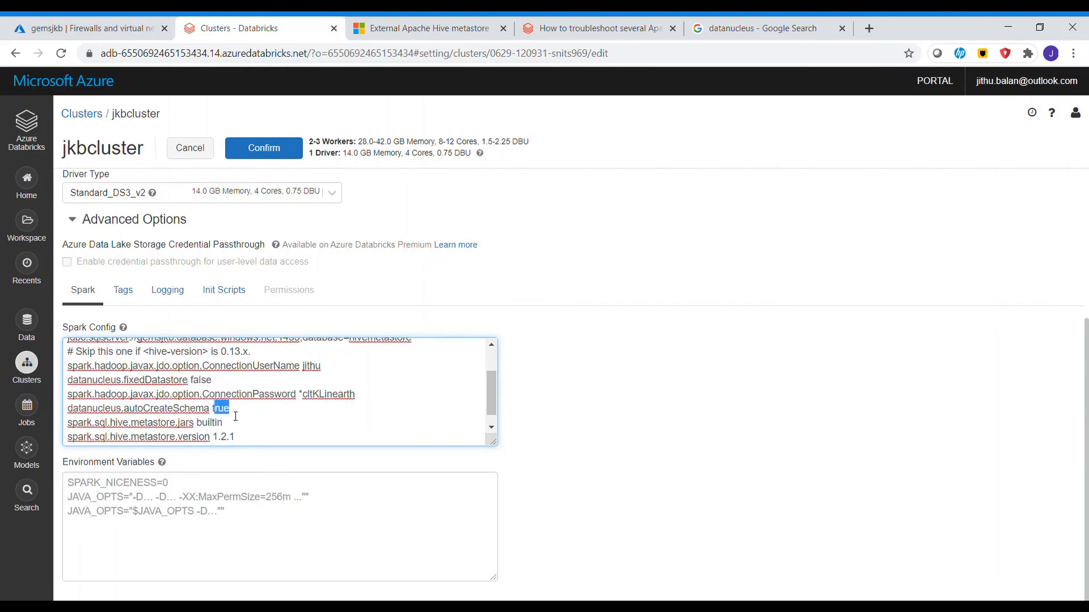
Confirm the edited jkbcluster configuration and start the cluster.
{"action": "left_click", "coordinate": [268, 154]}
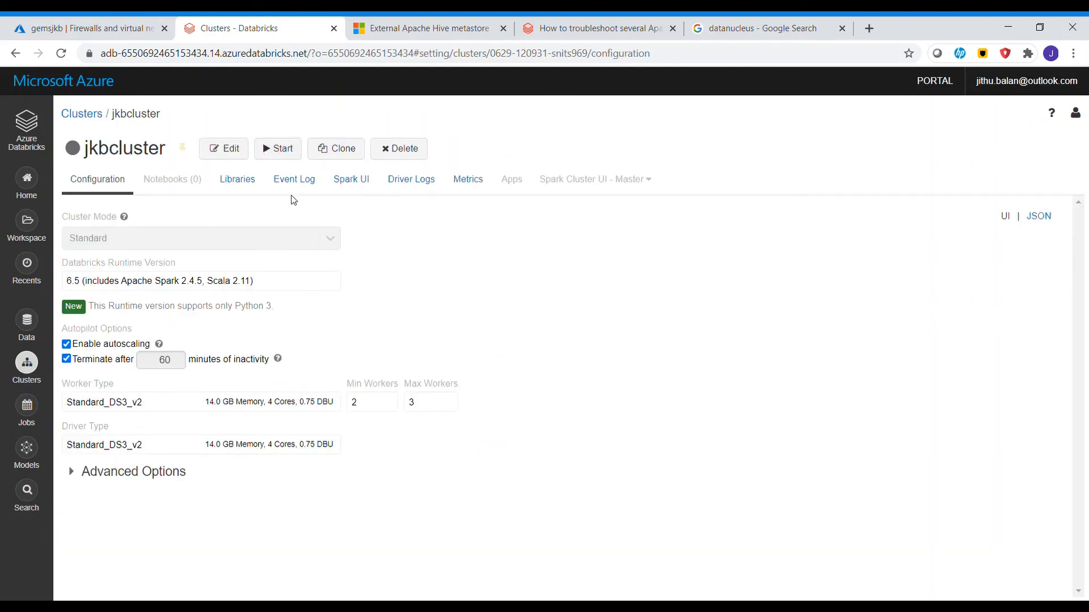
{"action": "left_click", "coordinate": [282, 152]}
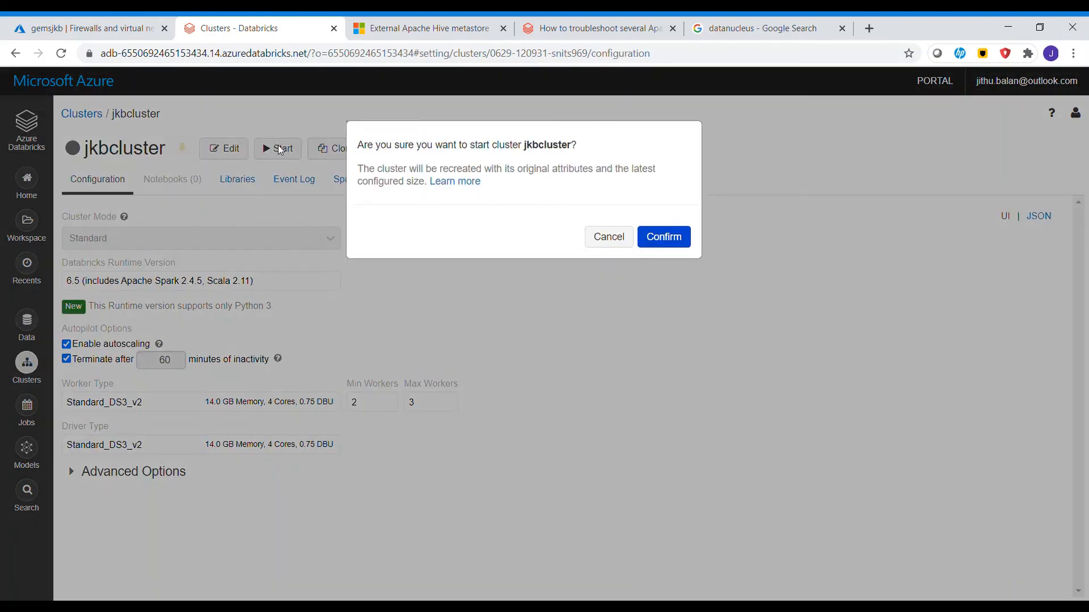
{"action": "left_click", "coordinate": [678, 243]}
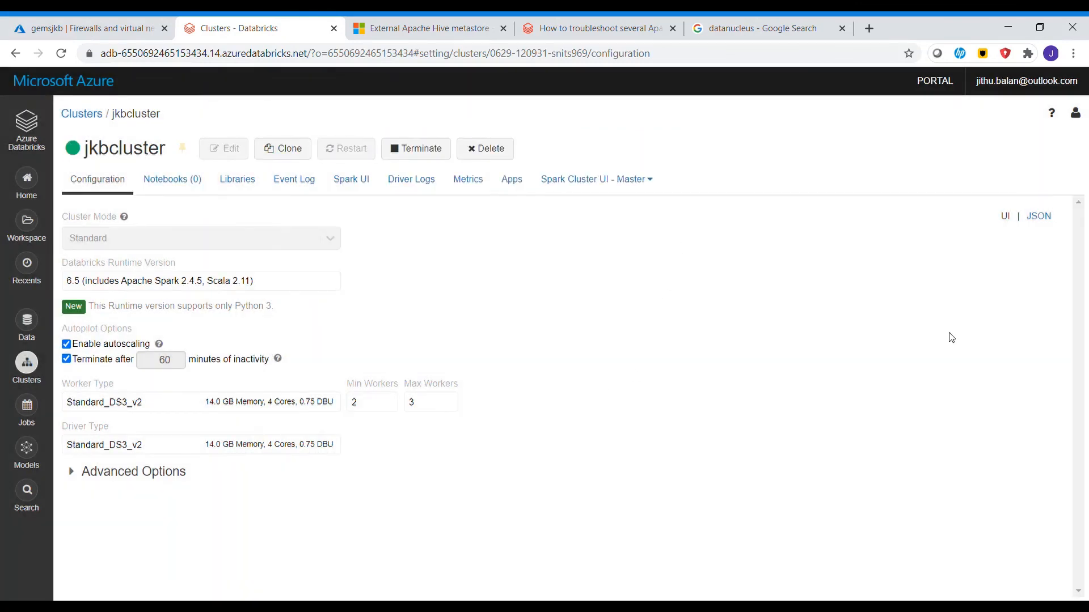
Open the metastore notebook from the workspace and run "create database metademo" on the restarted cluster.
{"action": "left_click", "coordinate": [36, 228]}
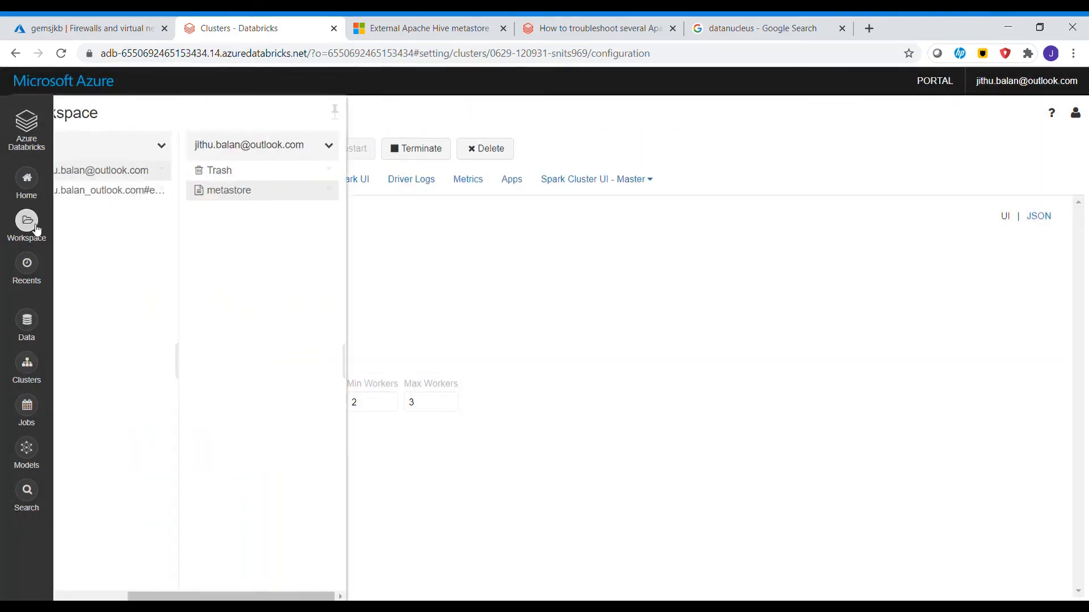
{"action": "left_click", "coordinate": [308, 197]}
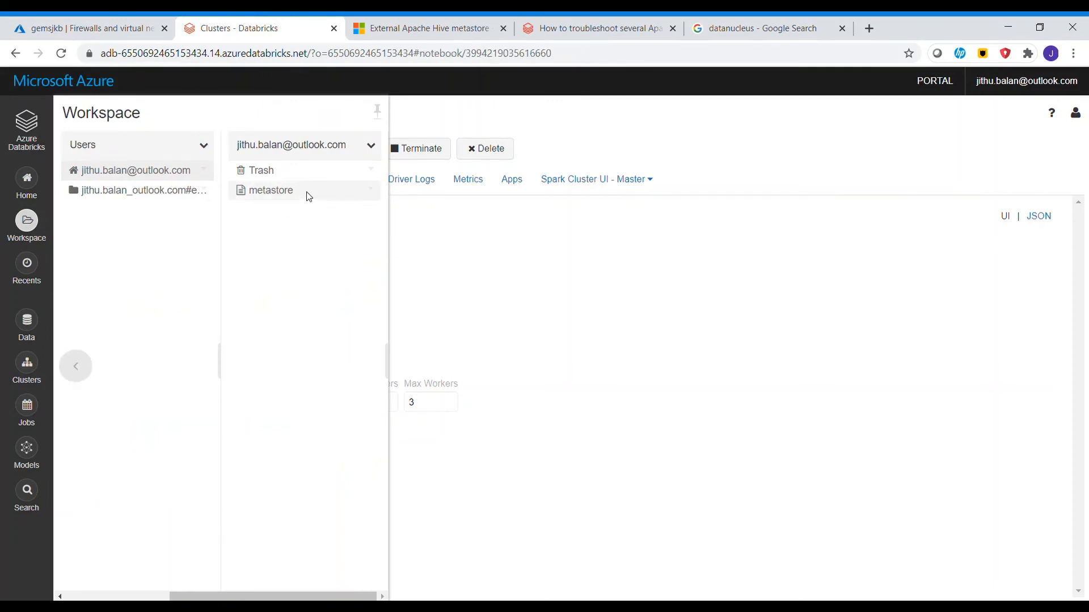
{"action": "left_click", "coordinate": [342, 190]}
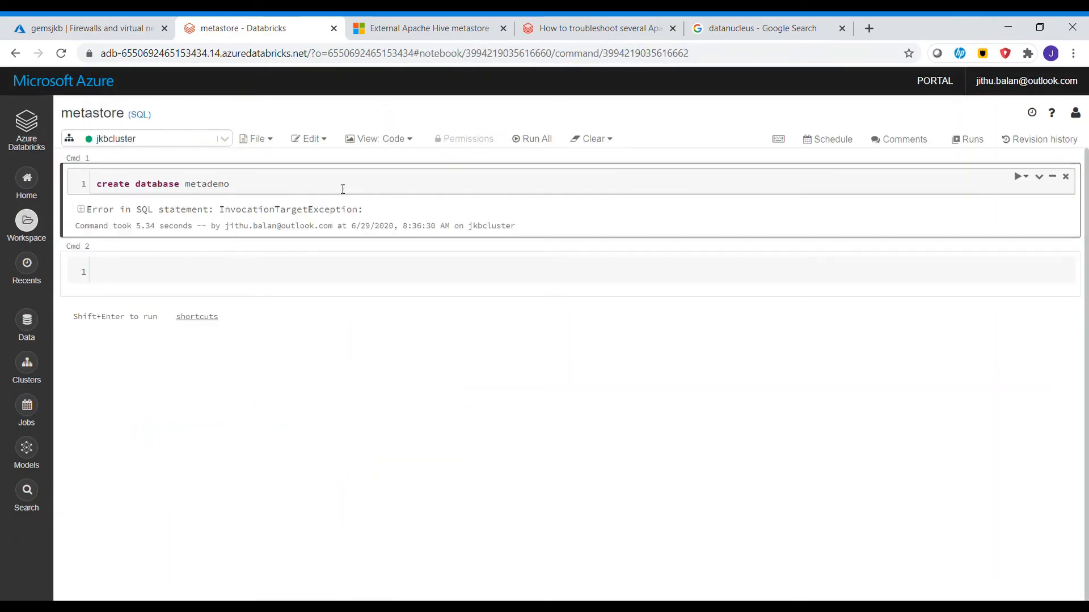
{"action": "key", "text": "shift+Return"}
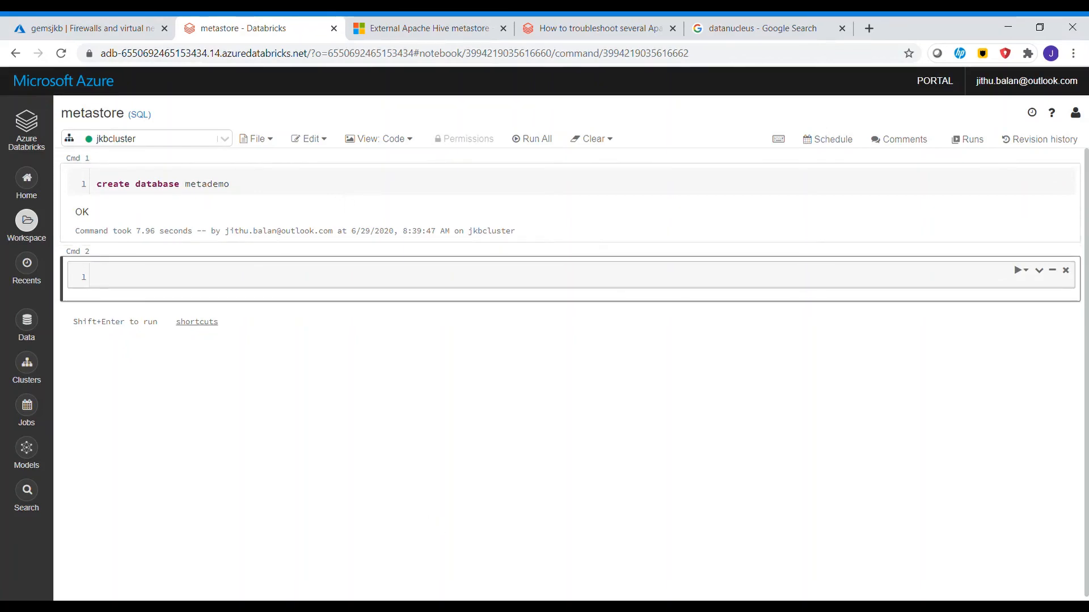
Switch to the Azure portal, leave the gemsjkb firewall settings and open the query editor of the hivemetastore database.
{"action": "left_click", "coordinate": [121, 21]}
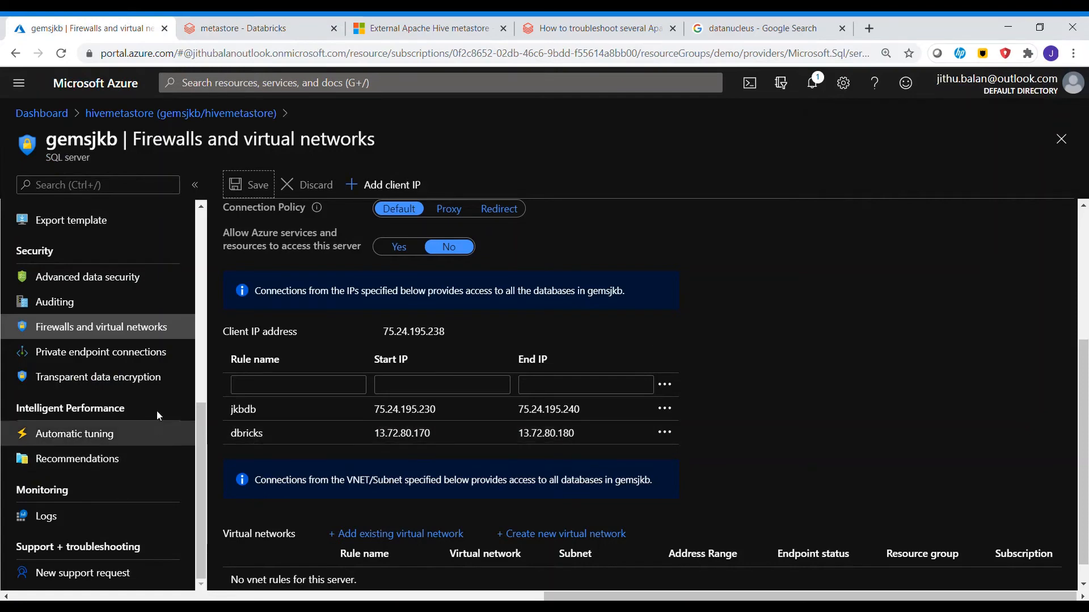
{"action": "left_click_drag", "start_coordinate": [202, 440], "coordinate": [226, 247]}
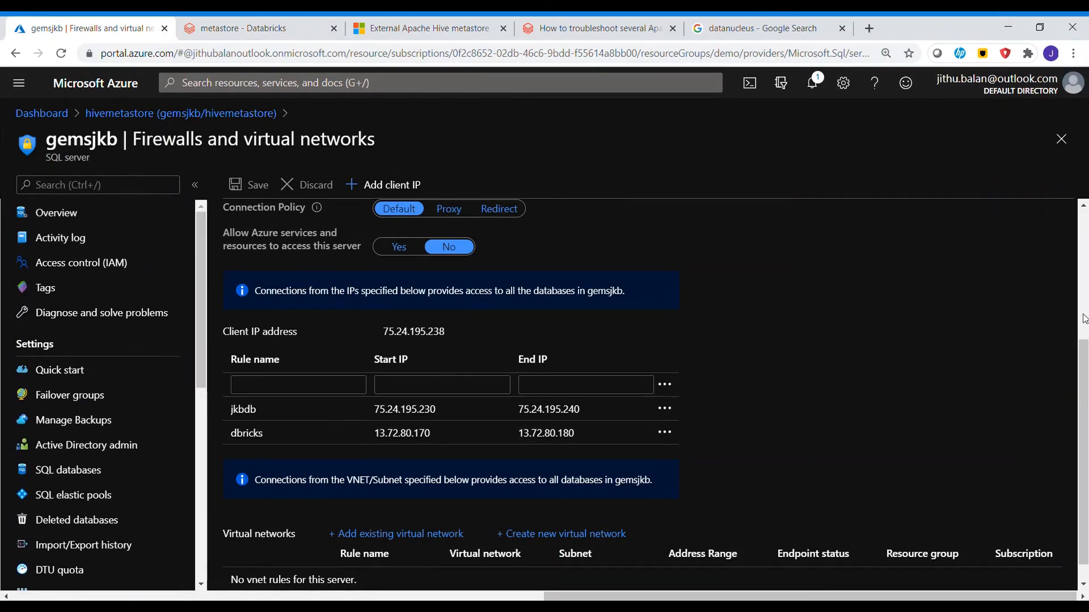
{"action": "left_click", "coordinate": [1061, 139]}
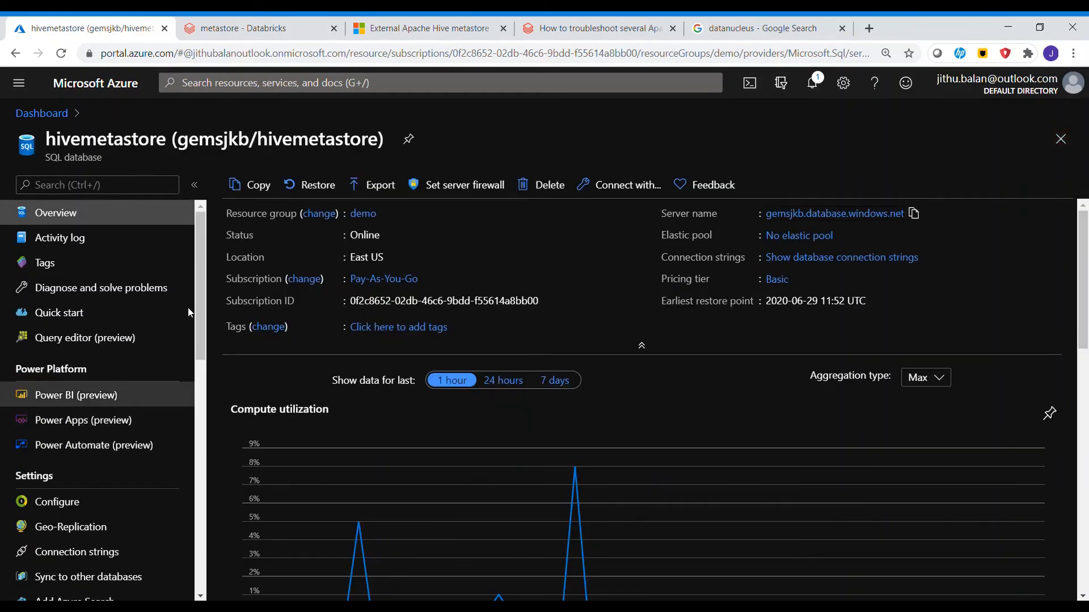
{"action": "left_click", "coordinate": [122, 342]}
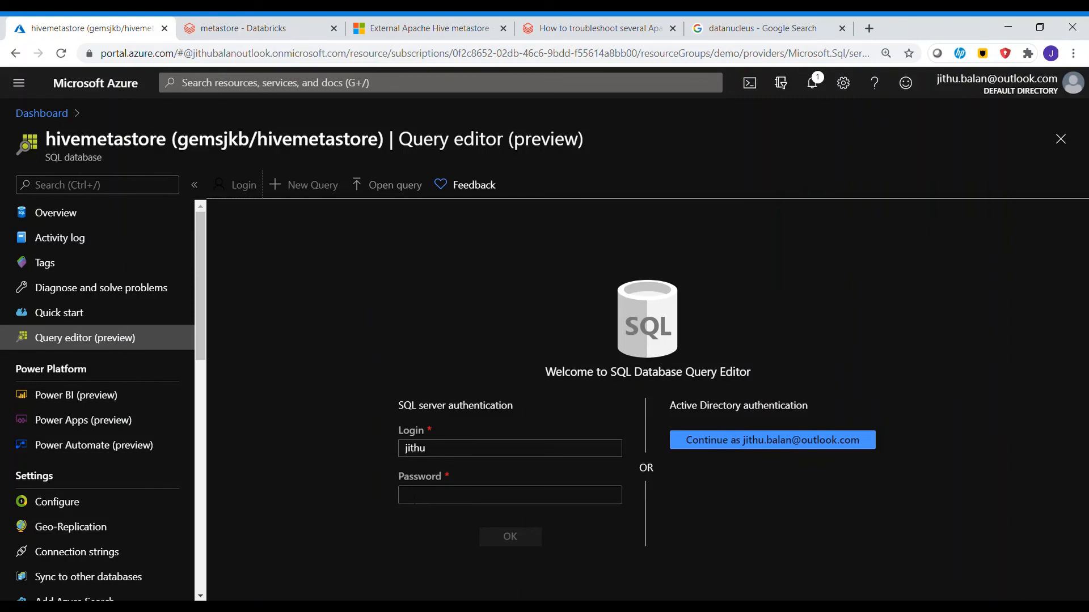
Log in to the hivemetastore query editor with SQL server authentication, pasting the account password copied from the other window.
{"action": "key", "text": "alt+Tab"}
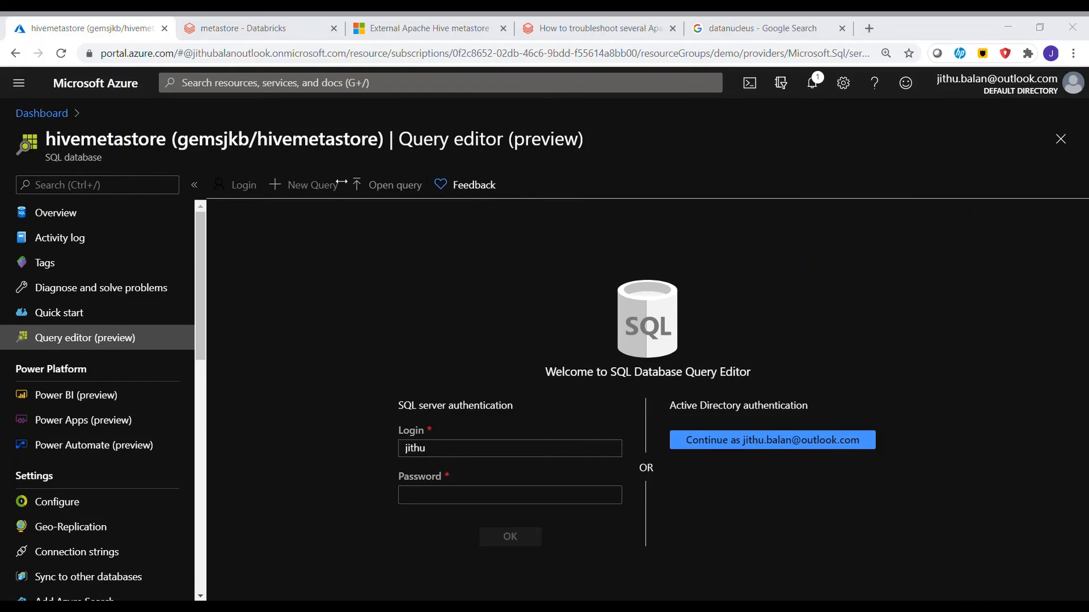
{"action": "left_click", "coordinate": [278, 375]}
{"action": "left_click", "coordinate": [470, 496]}
{"action": "key", "text": "ctrl+v"}
{"action": "left_click", "coordinate": [539, 538]}
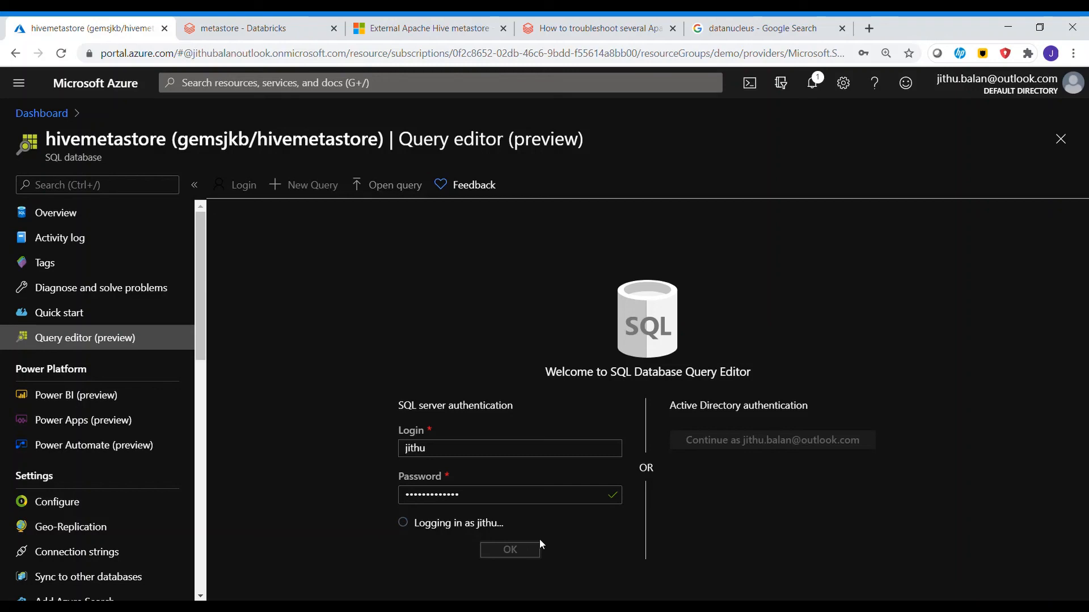
Expand the tables of hivemetastore and look through the dbo metastore tables.
{"action": "left_click", "coordinate": [690, 607]}
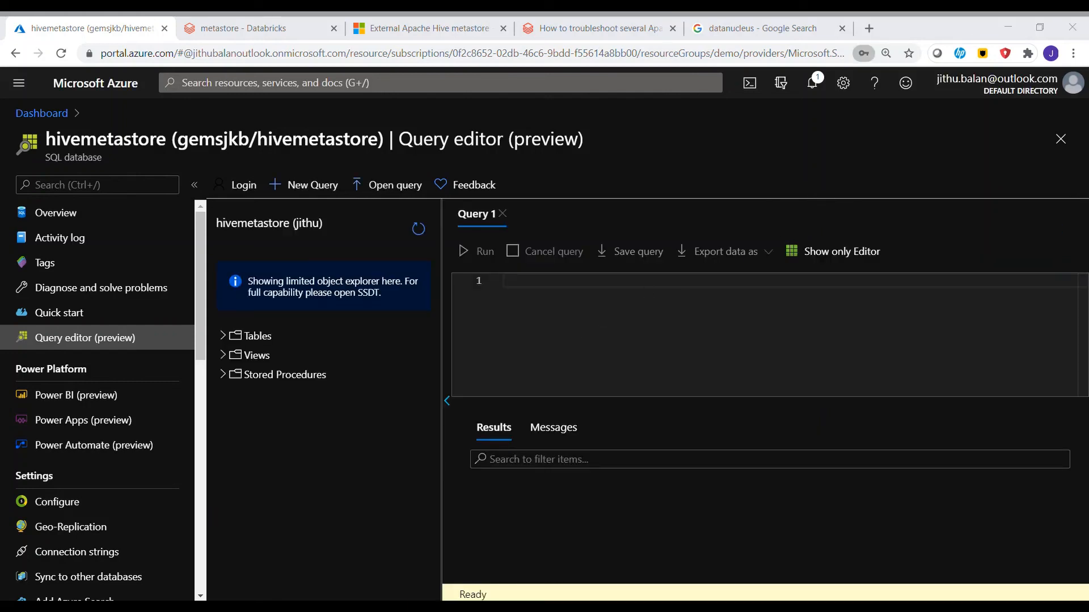
{"action": "left_click", "coordinate": [930, 238]}
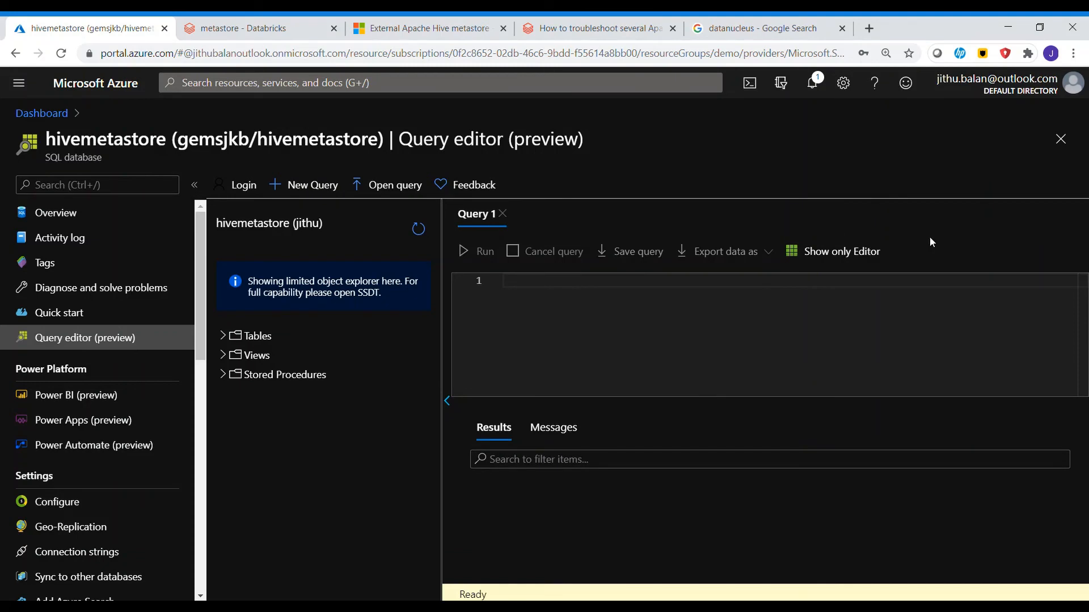
{"action": "left_click", "coordinate": [224, 336]}
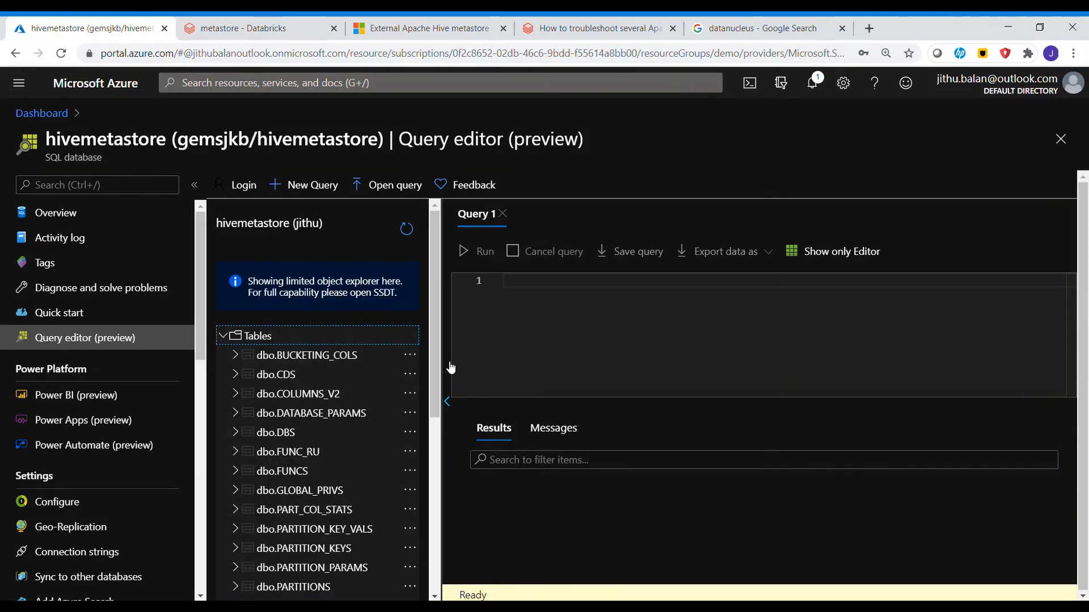
{"action": "left_click_drag", "start_coordinate": [438, 371], "coordinate": [441, 406]}
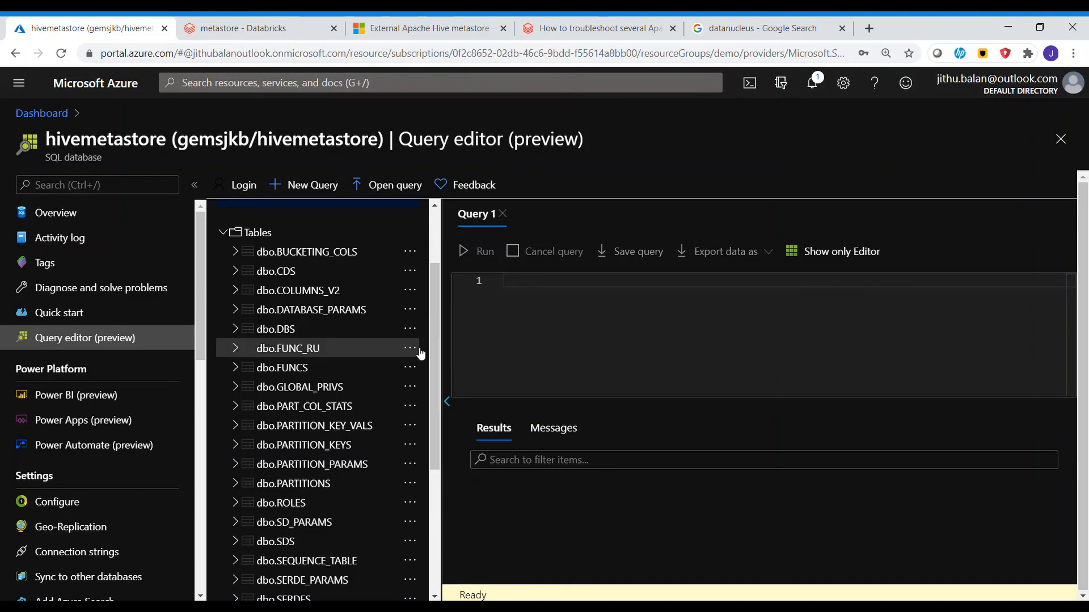
{"action": "scroll", "coordinate": [434, 351], "scroll_direction": "down", "scroll_amount": 2}
{"action": "left_click_drag", "start_coordinate": [434, 355], "coordinate": [431, 317]}
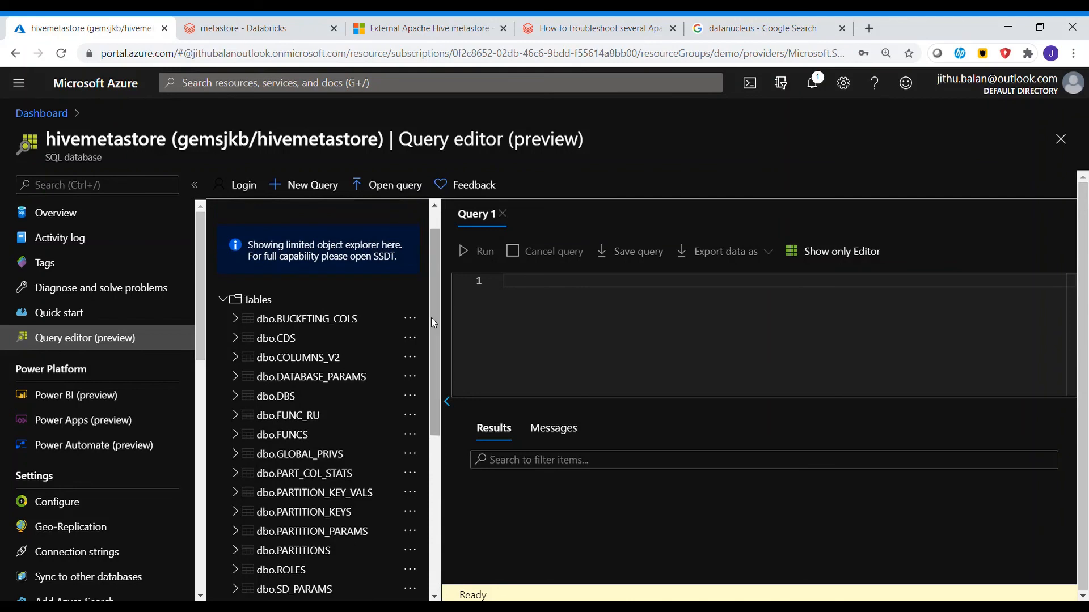
Return to the Databricks notebook and paste into the empty cell the create table statement for metademo.table1 with OpenCSVSerde and location '/FileStore/tables/'.
{"action": "left_click", "coordinate": [244, 28]}
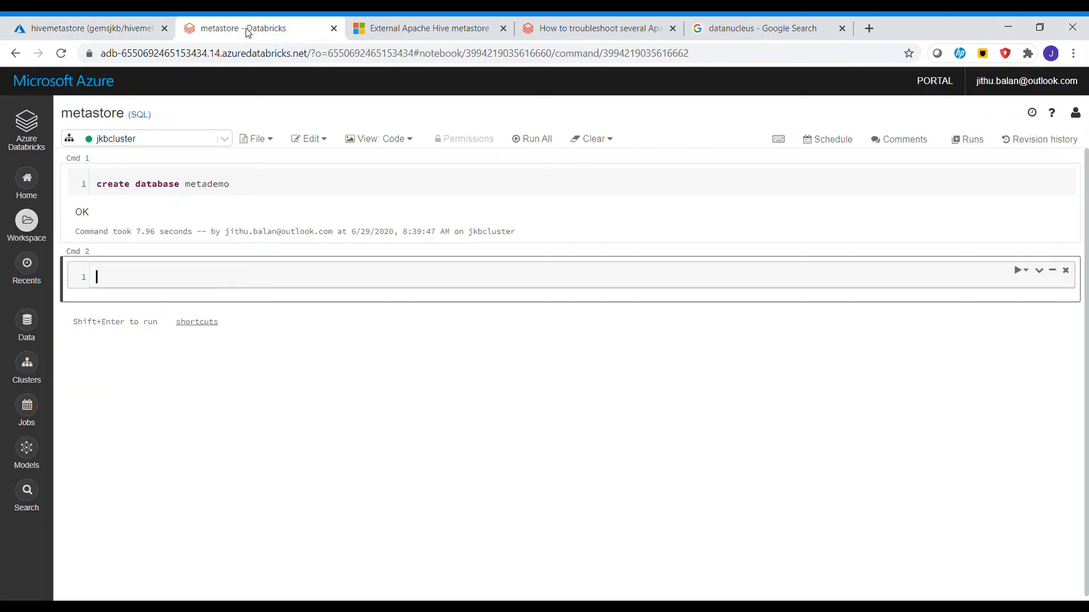
{"action": "left_click", "coordinate": [510, 607]}
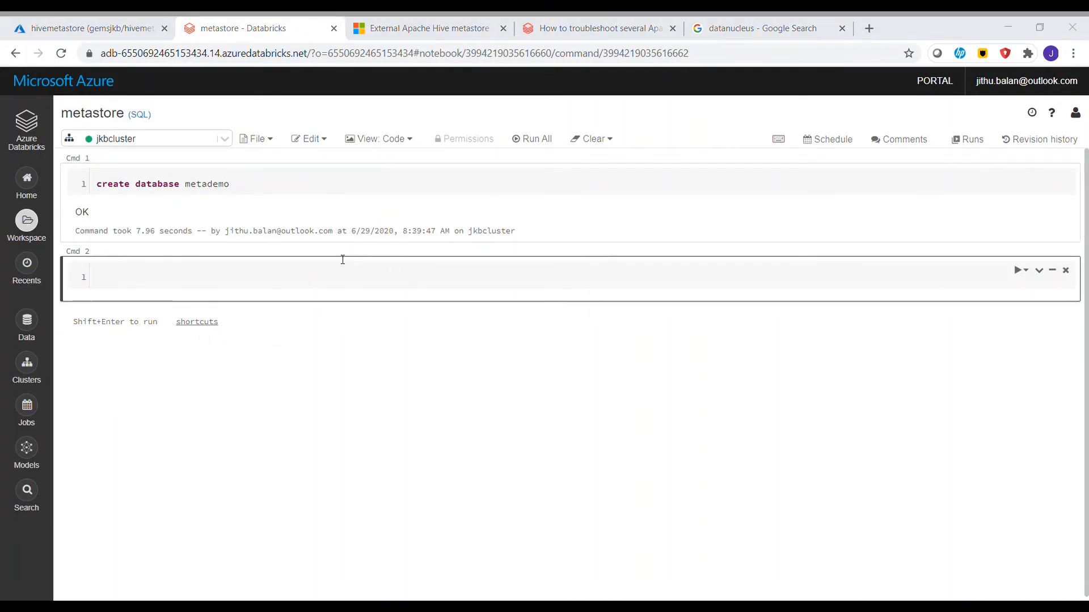
{"action": "left_click", "coordinate": [139, 274]}
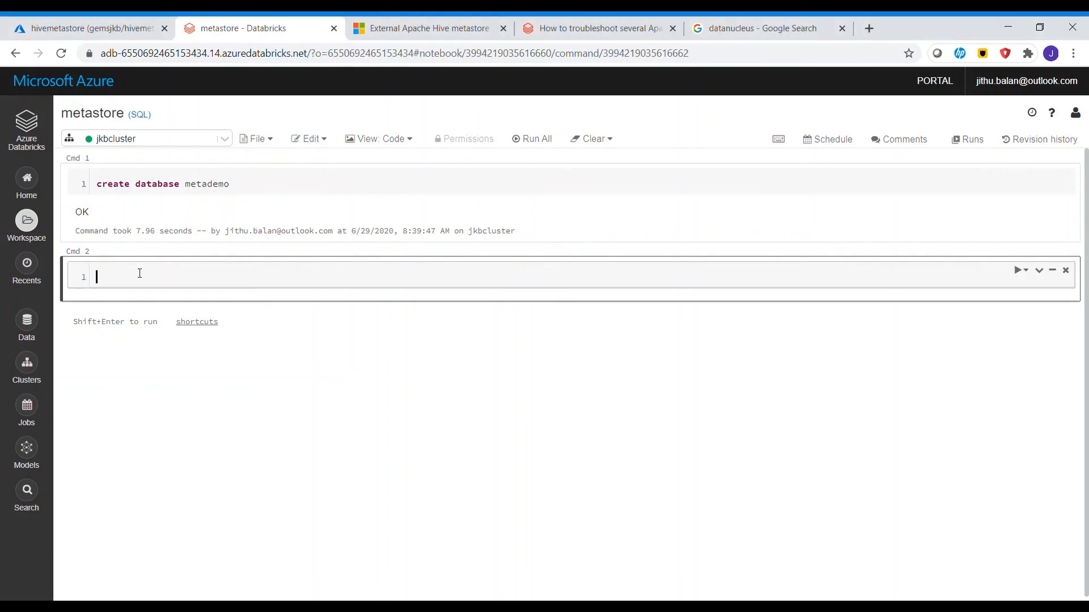
{"action": "type", "text": "create table metademo.table1 ( class_cd    string, class_desc           string ) ROW FORMAT SERDE 'org.apache.hadoop.hive.serde2.OpenCSVSerde' WITH SERDEPROPERTIES (    \"separatorChar\" = \",\",    \"quoteChar\"     = \"\\\"\" ) LOCATION   '/FileStore/tables/'"}
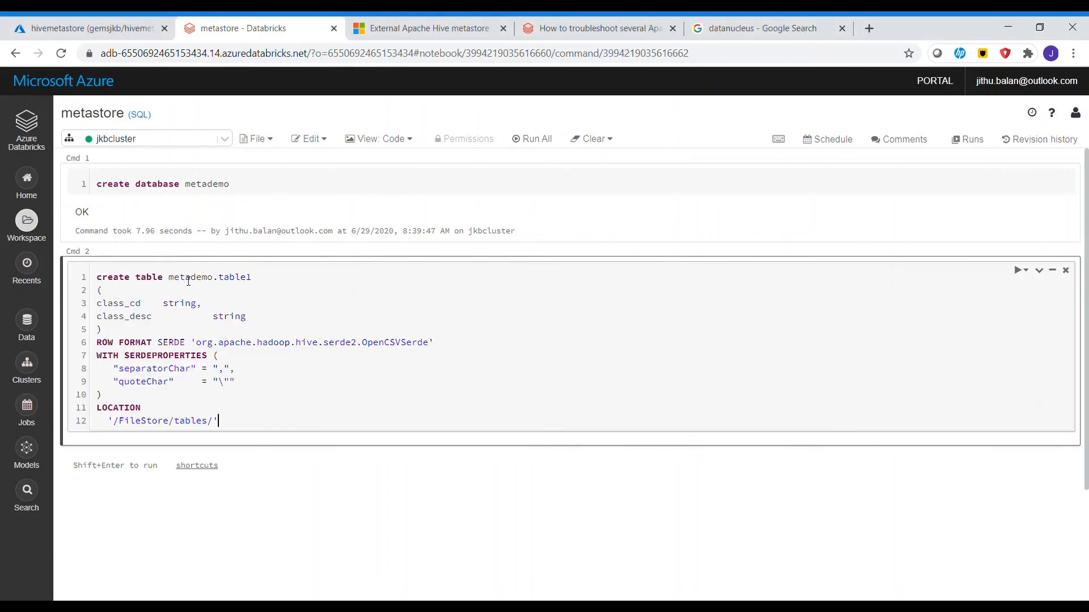
Check the database, table name, class_cd and class_desc columns and separator and quote settings in the statement, and run the cell.
{"action": "double_click", "coordinate": [196, 284]}
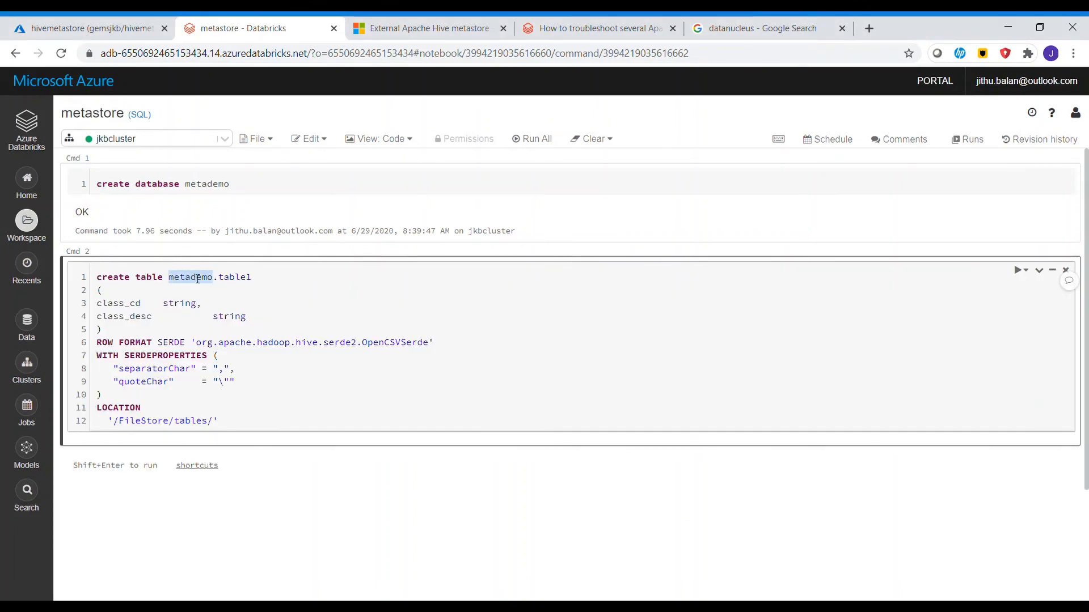
{"action": "left_click_drag", "start_coordinate": [271, 285], "coordinate": [239, 286]}
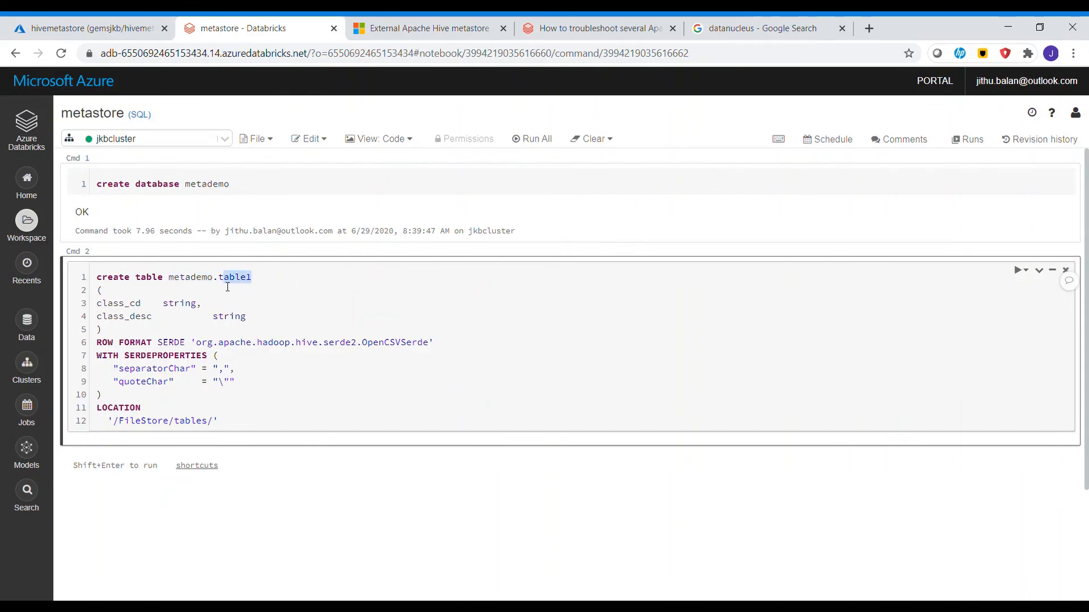
{"action": "left_click_drag", "start_coordinate": [96, 304], "coordinate": [201, 304]}
{"action": "left_click_drag", "start_coordinate": [291, 324], "coordinate": [290, 325]}
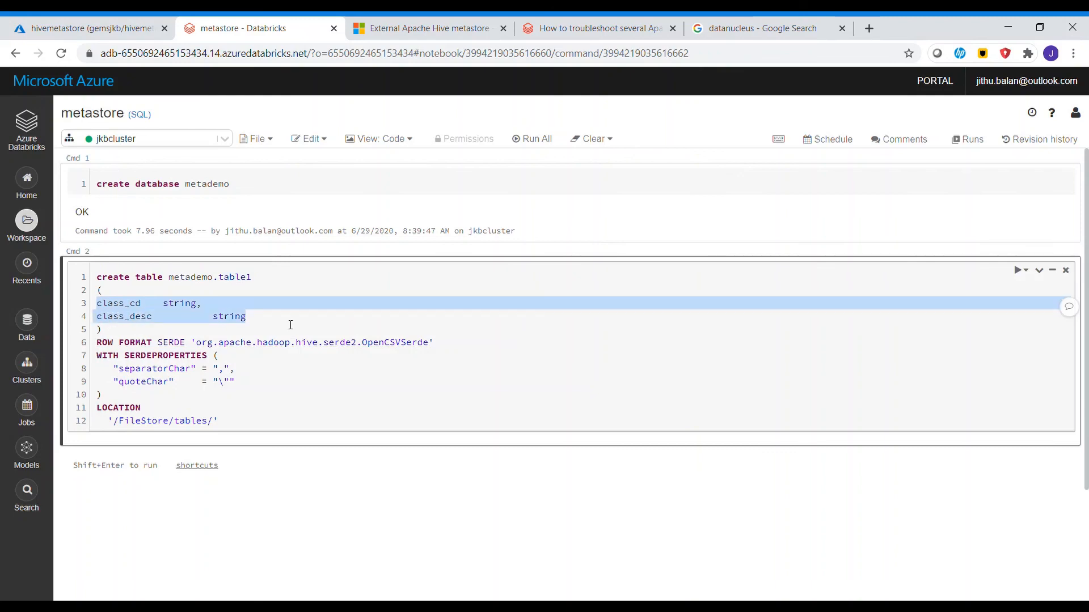
{"action": "left_click", "coordinate": [299, 375]}
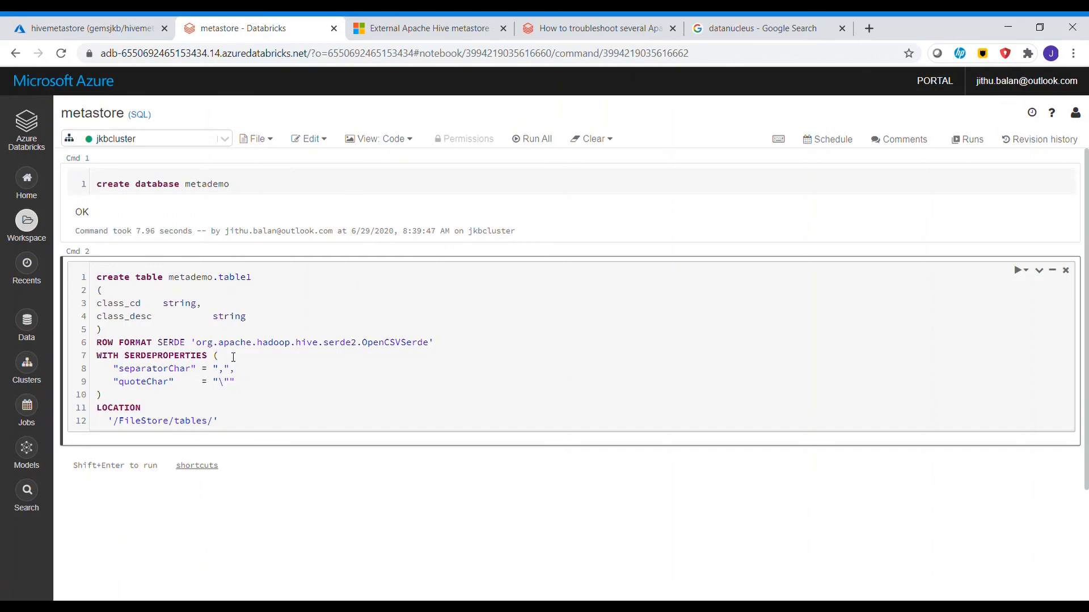
{"action": "left_click_drag", "start_coordinate": [219, 370], "coordinate": [233, 384]}
{"action": "left_click", "coordinate": [259, 424]}
{"action": "key", "text": "shift+Return"}
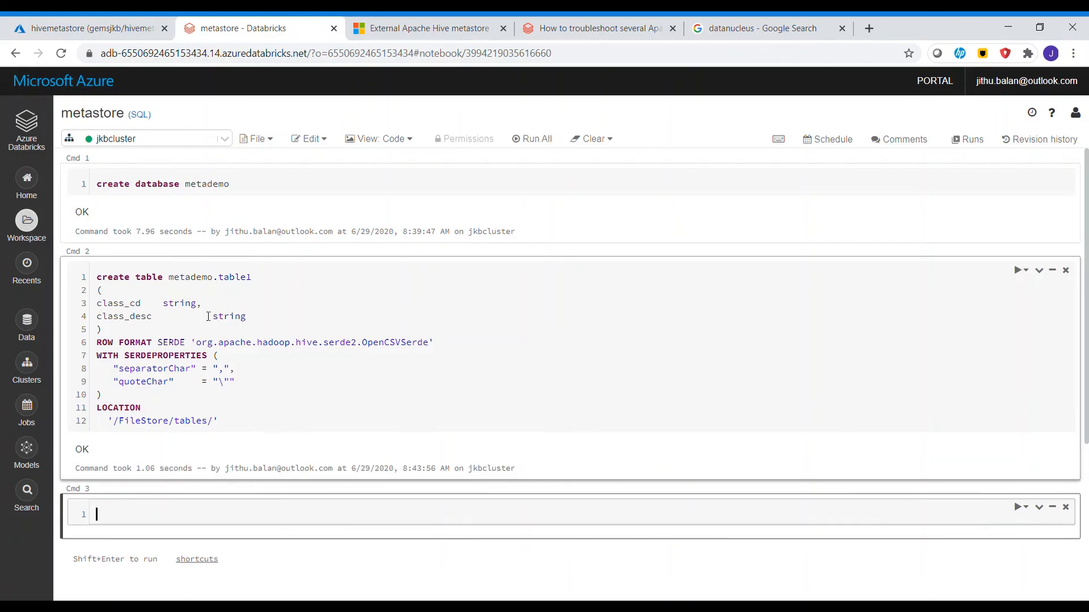
Browse the workspace's databases, select metademo and open table1's details.
{"action": "left_click_drag", "start_coordinate": [102, 284], "coordinate": [329, 435]}
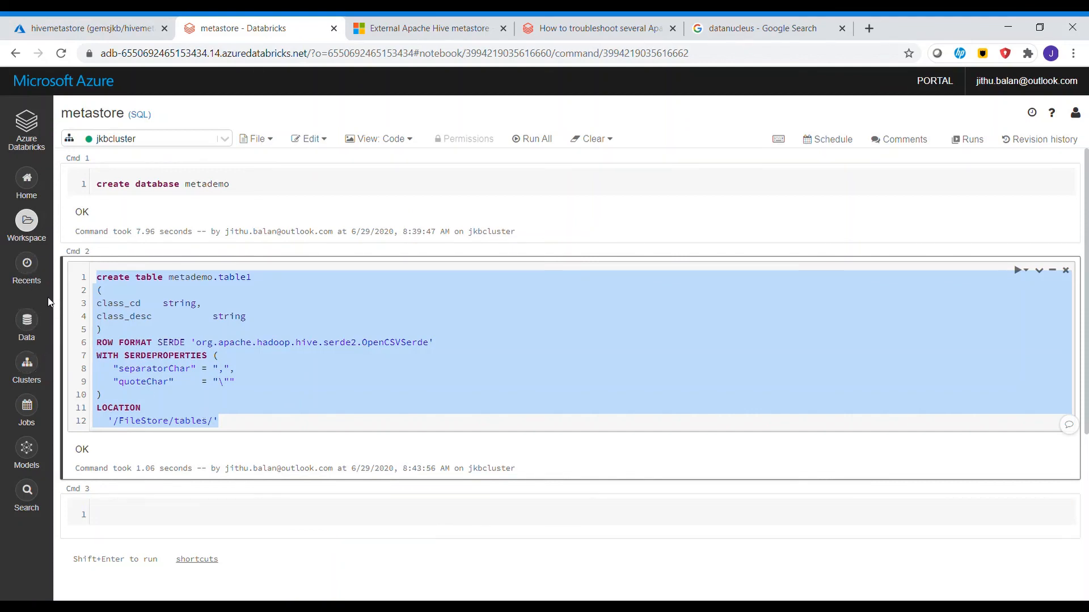
{"action": "left_click", "coordinate": [27, 320]}
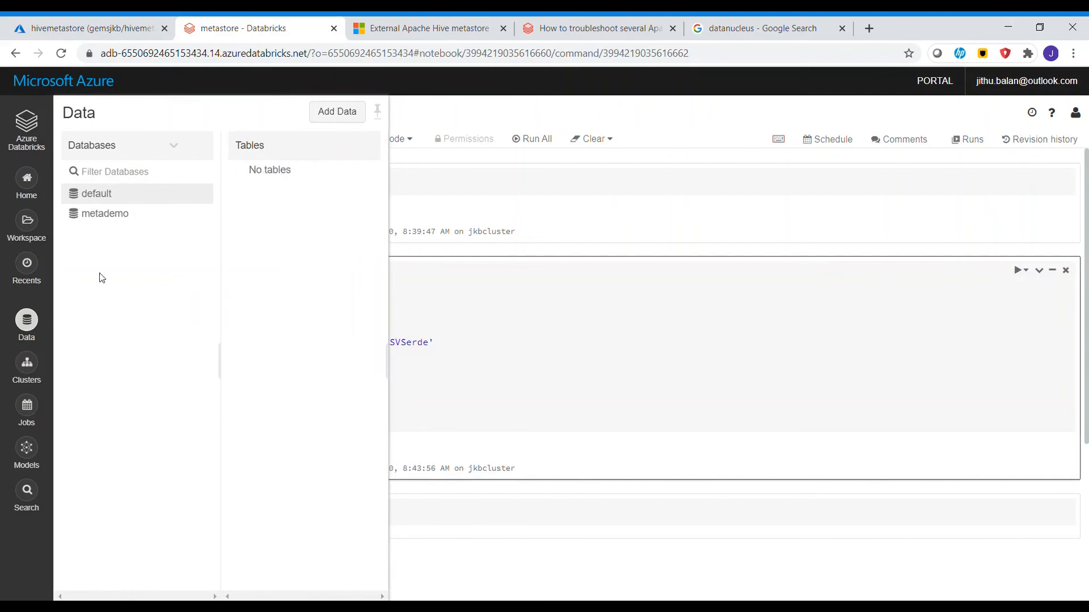
{"action": "left_click", "coordinate": [129, 219]}
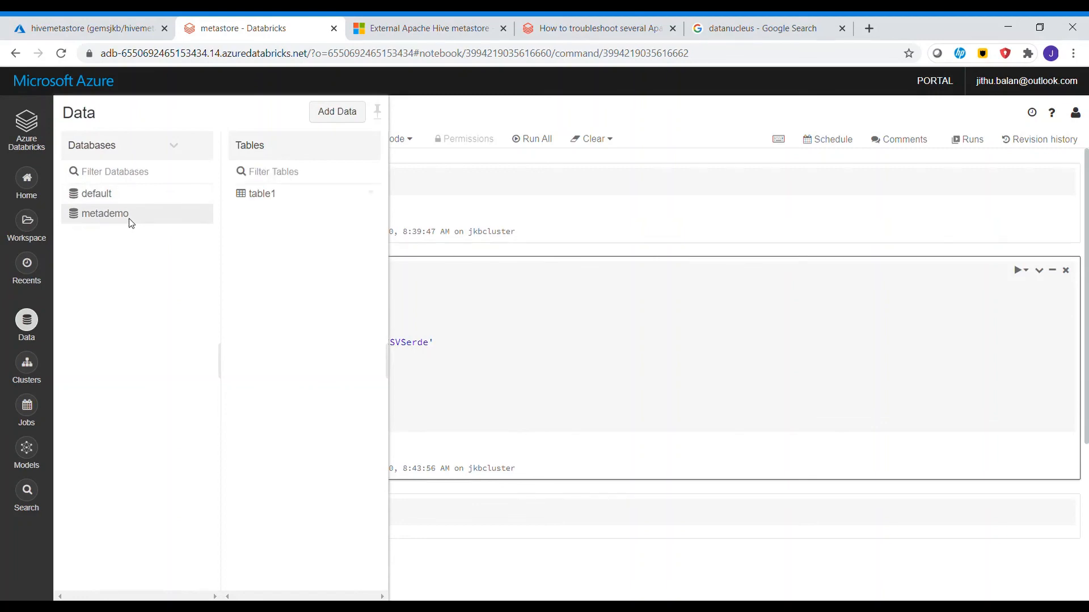
{"action": "left_click", "coordinate": [262, 194]}
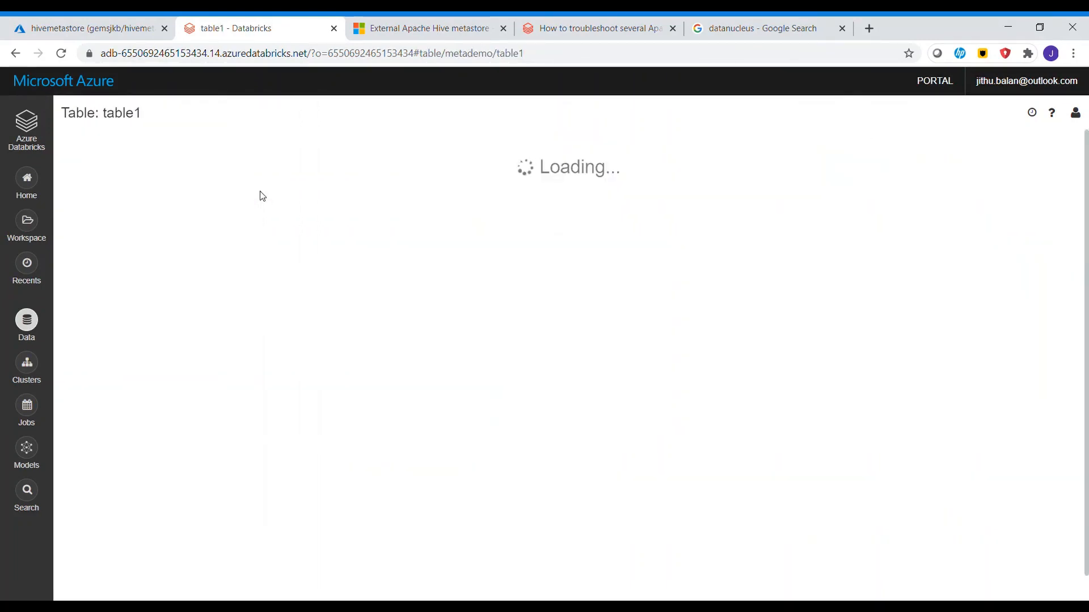